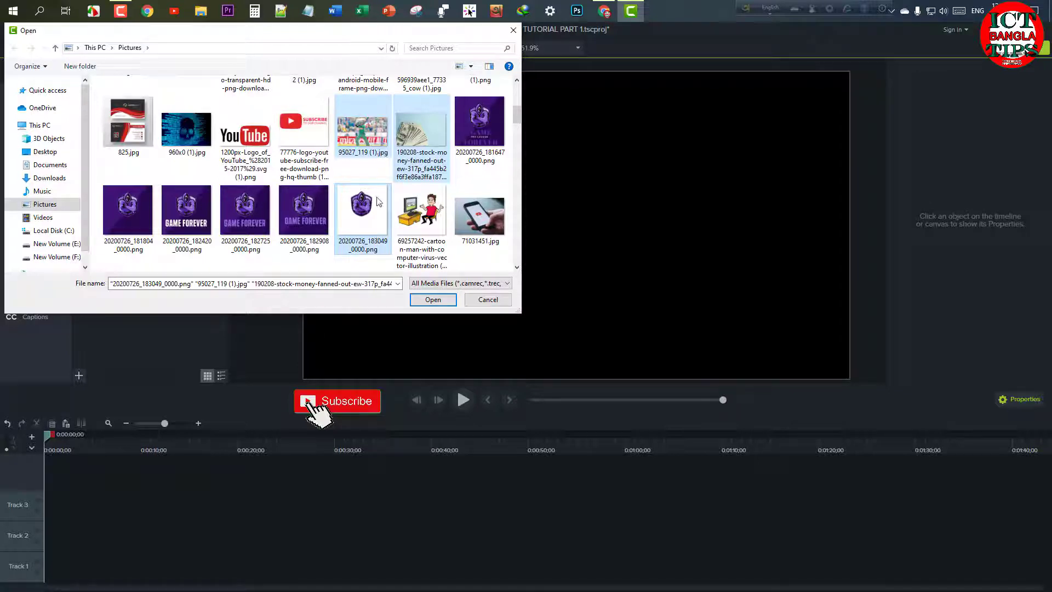
Step: Import the images 95027_119 (1).jpg and 190208-stock-money-fanned-out from the Pictures folder into the Media Bin
click(378, 201)
click(366, 144)
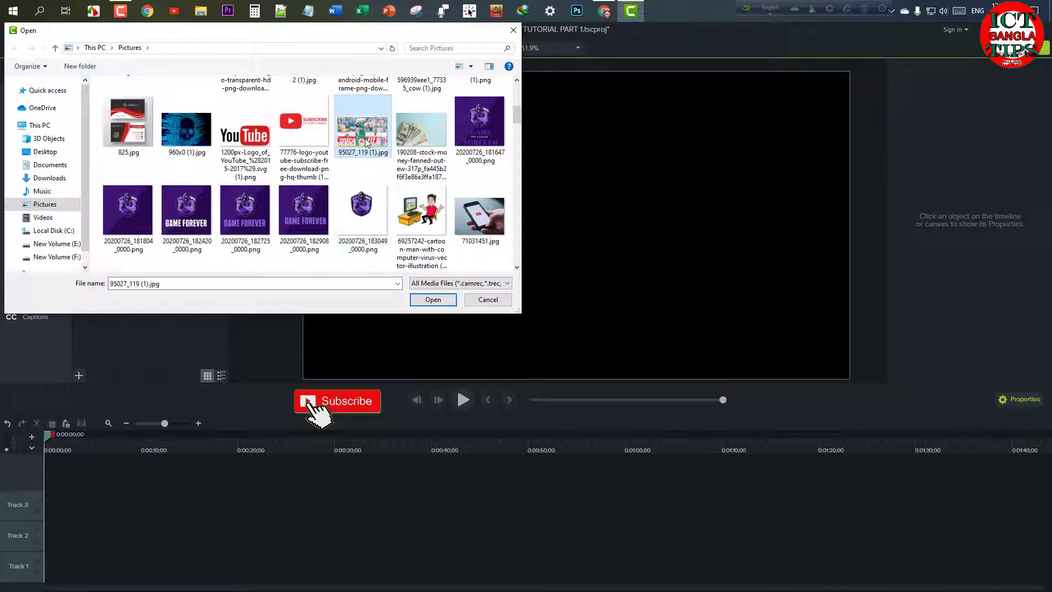
ctrl+click(421, 131)
click(433, 299)
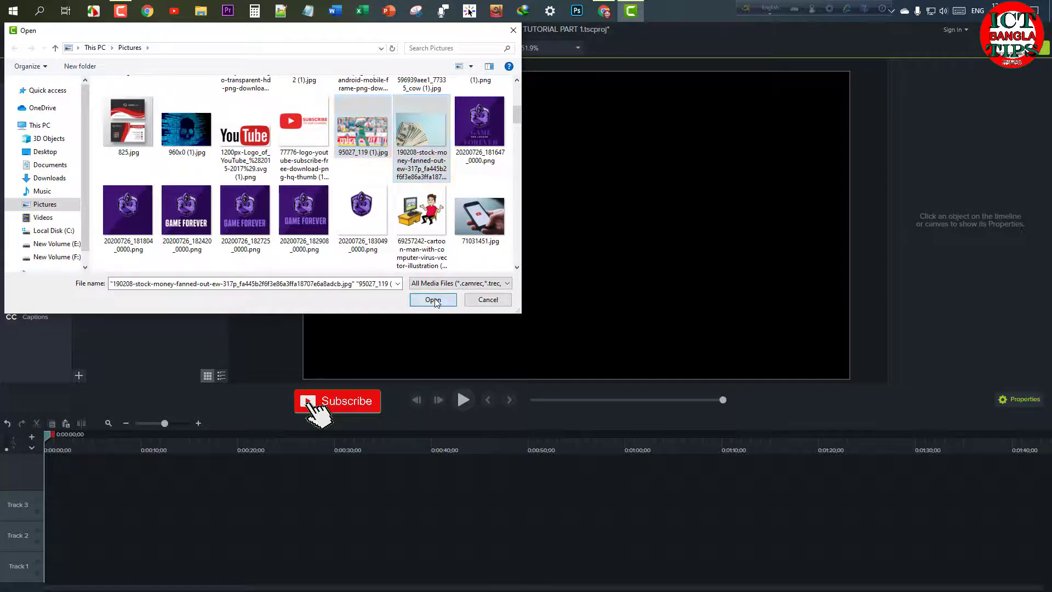
Step: Import the 3.1 Clipping Path tutorial, the pexels forest-road video and production ID-4193127.mp4 from the Video folder in Downloads
click(78, 376)
click(92, 328)
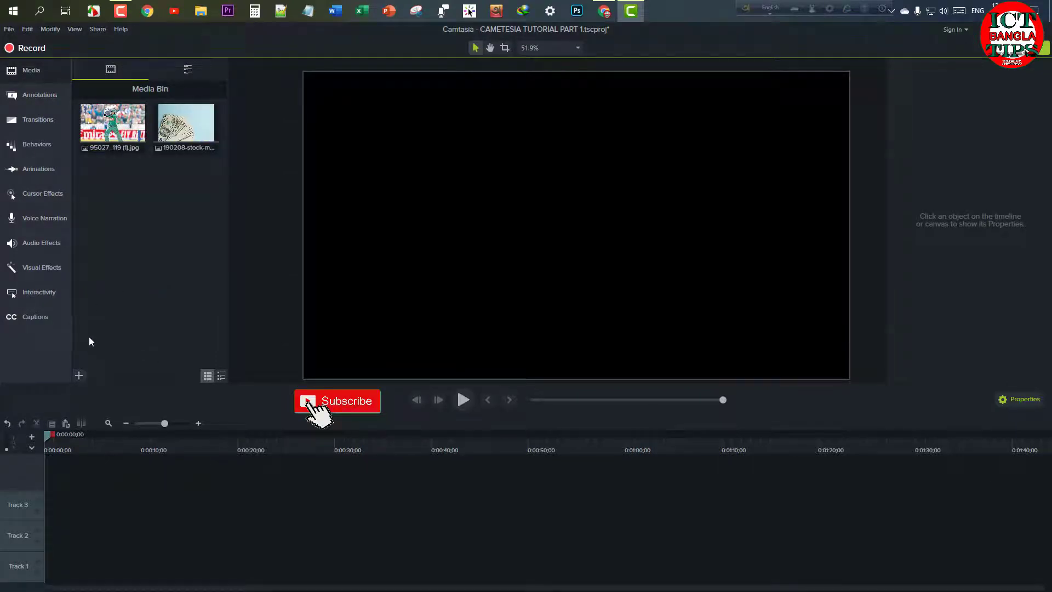
click(78, 376)
click(94, 329)
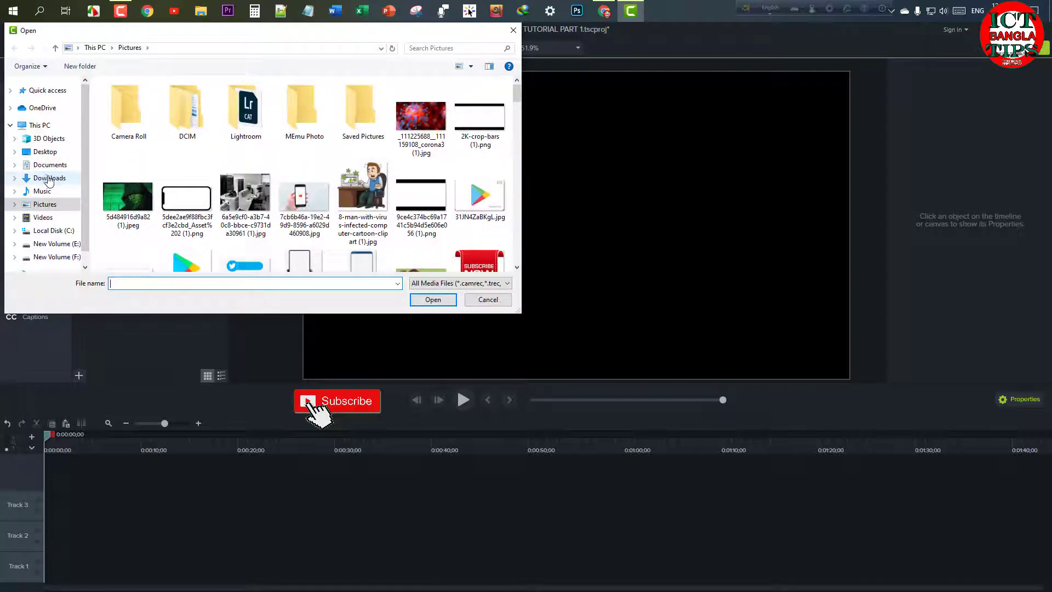
click(54, 178)
double_click(186, 137)
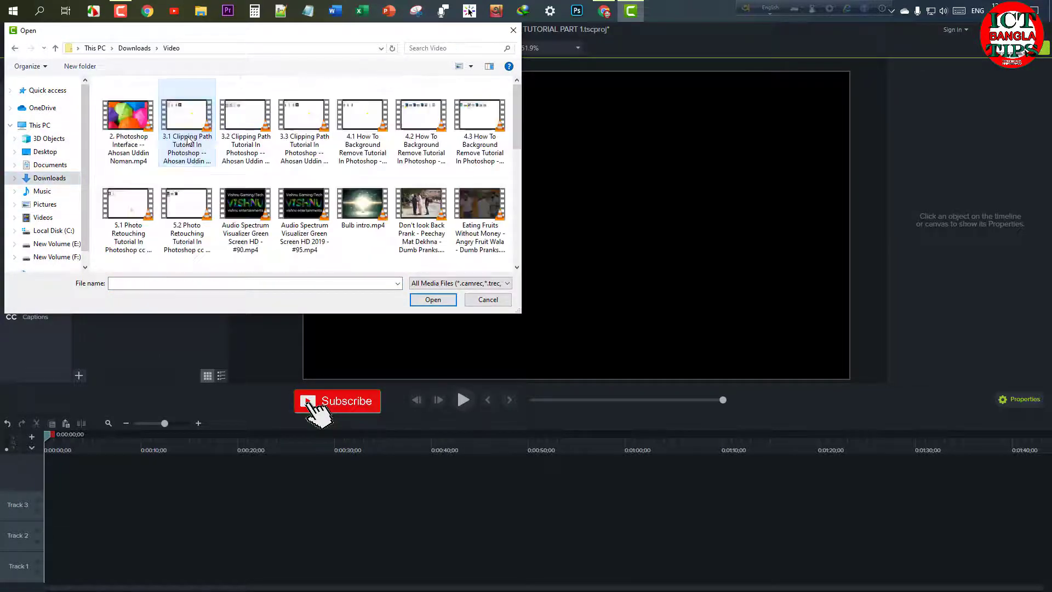
click(189, 140)
scroll(228, 176, down, 10)
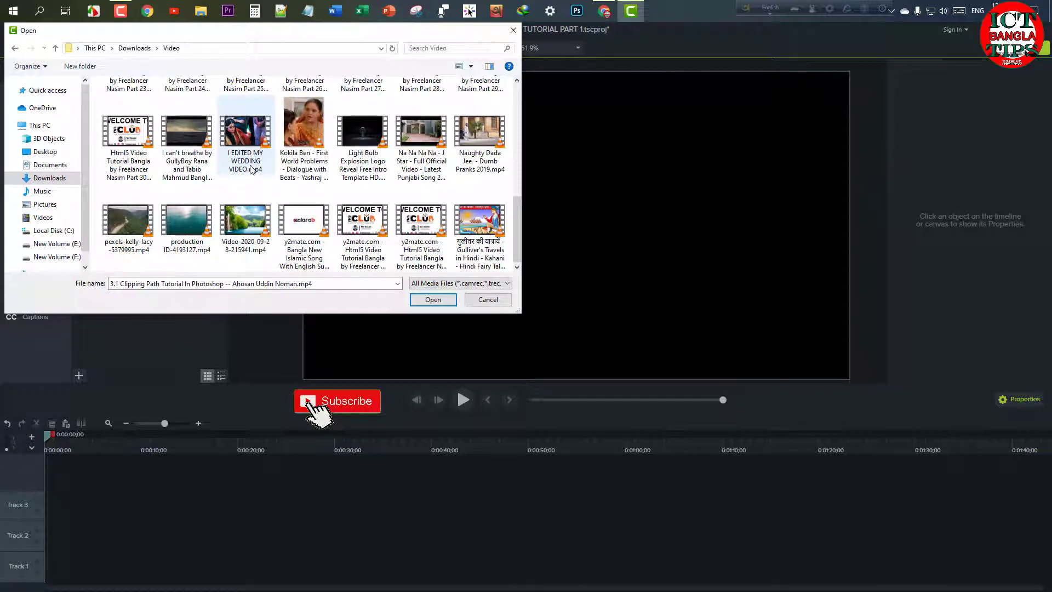
ctrl+click(130, 222)
ctrl+click(200, 234)
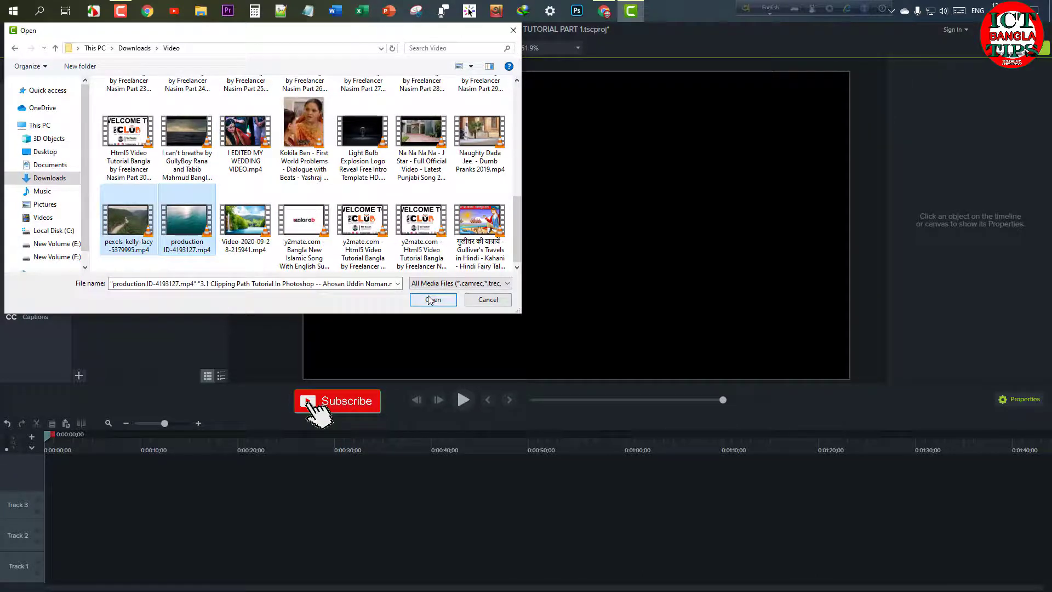
key(Return)
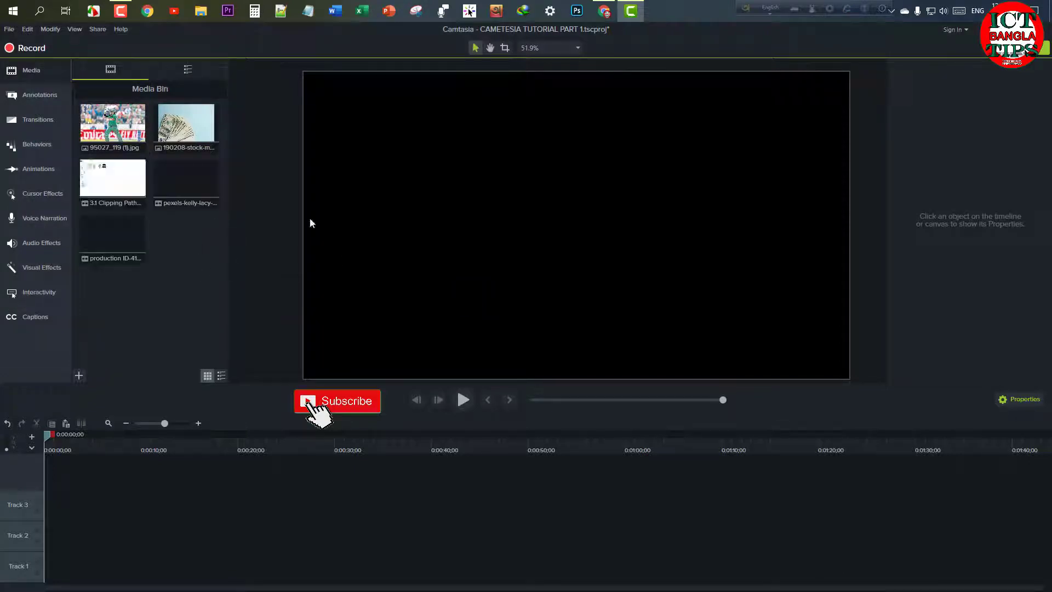
Step: Delete the 3.1 Clipping Path tutorial video from the Media Bin
right_click(121, 186)
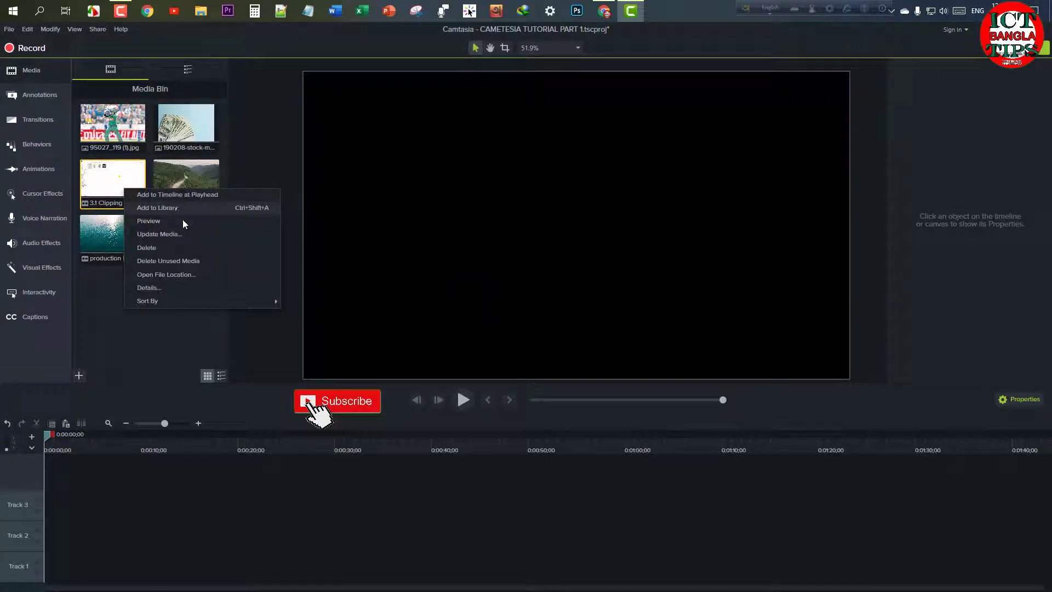
click(202, 249)
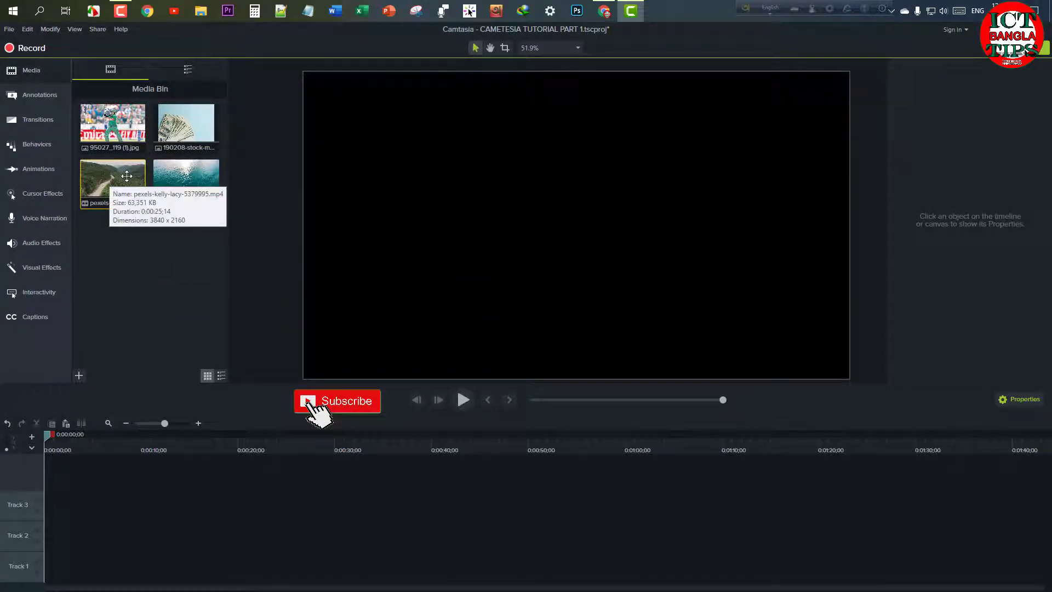
Step: Place the pexels forest-road clip, production ID-4193127, the cricket image and the money image in sequence on Track 1, with gaps between them
drag(126, 176, 50, 536)
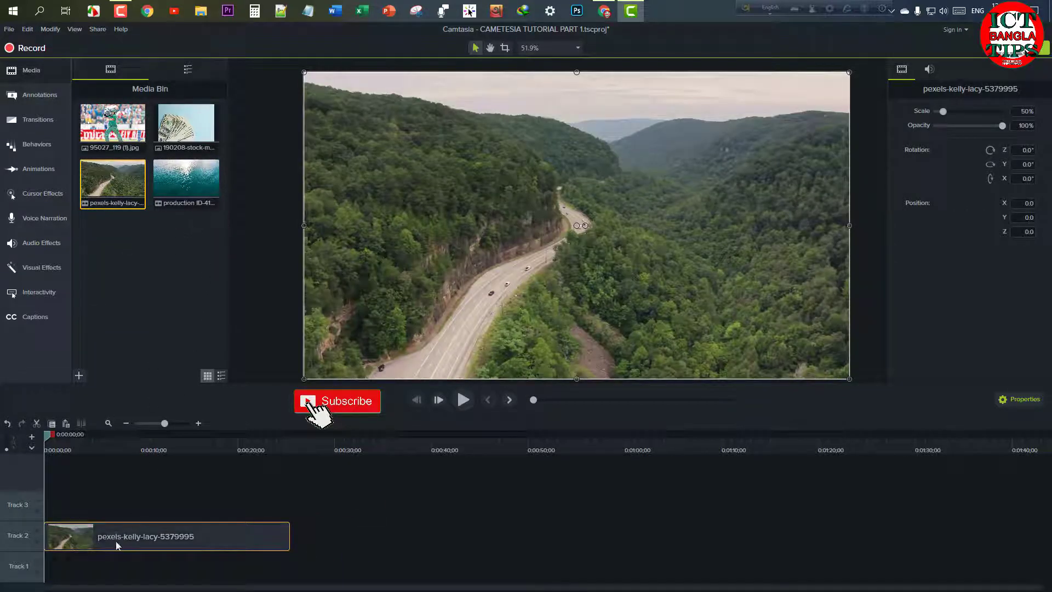
drag(119, 550, 108, 574)
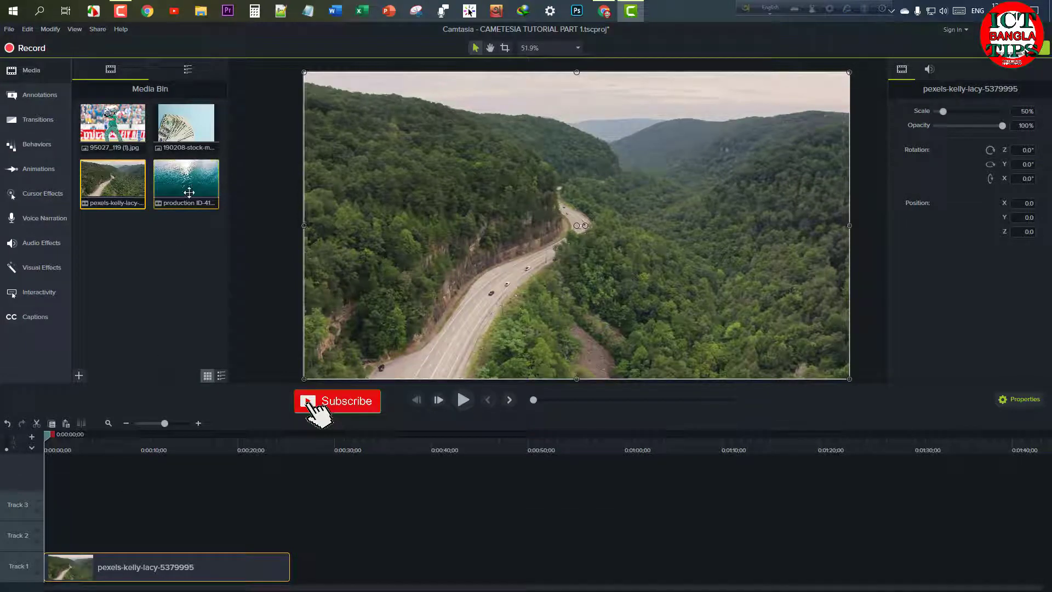
drag(189, 186, 351, 570)
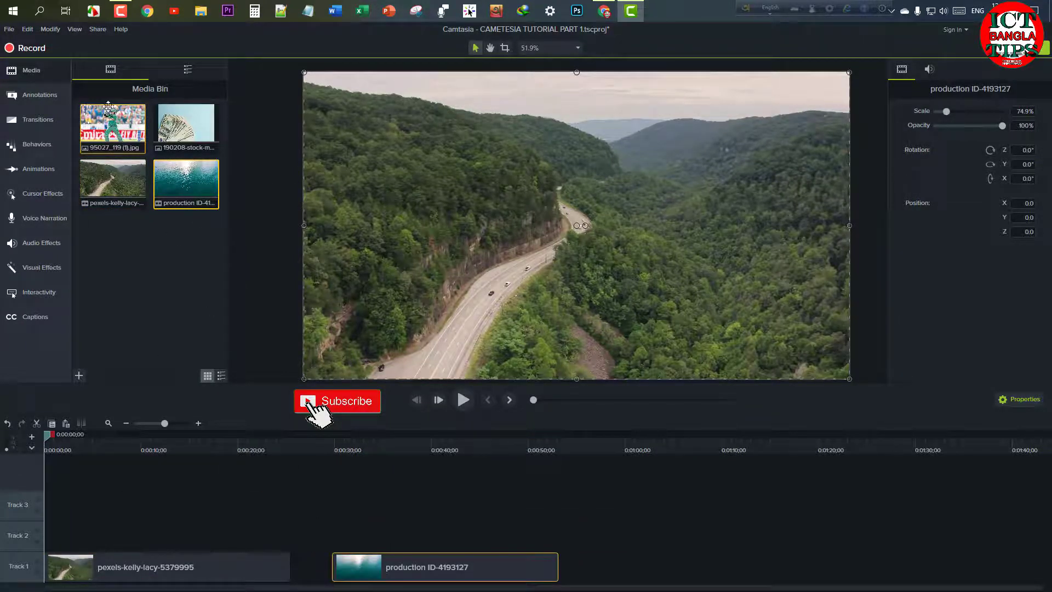
drag(113, 129, 582, 573)
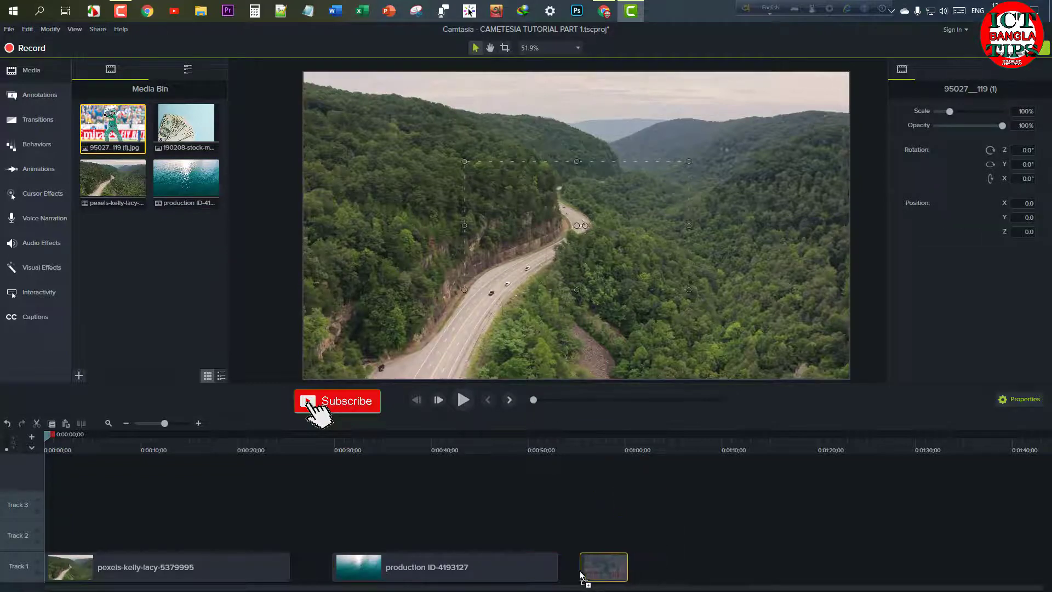
drag(175, 133, 625, 545)
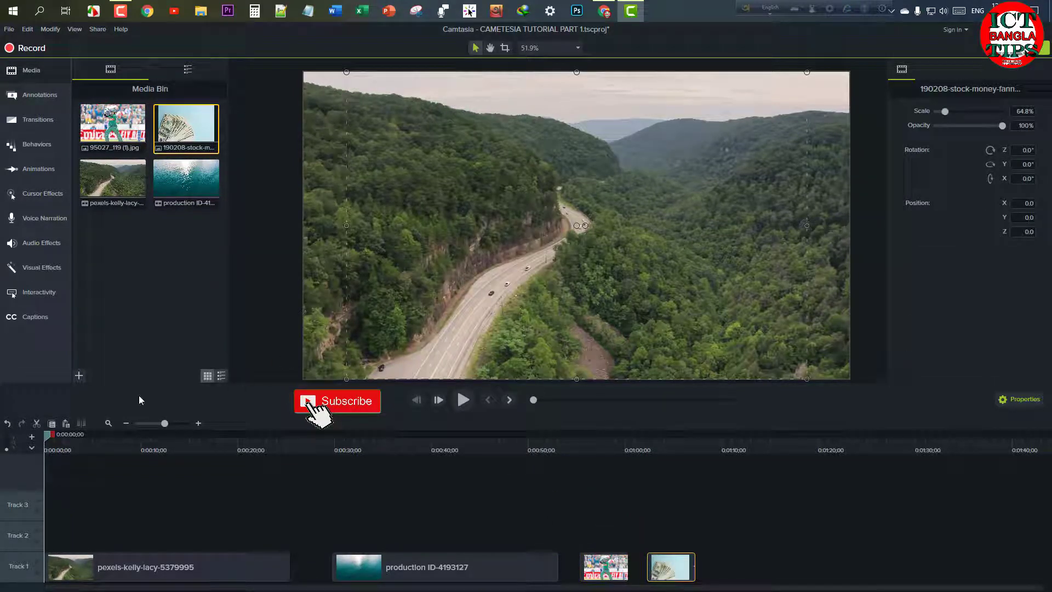
Step: Move the playhead to 0:00:09;24 and browse the available callout annotations in all styles
drag(47, 436, 141, 445)
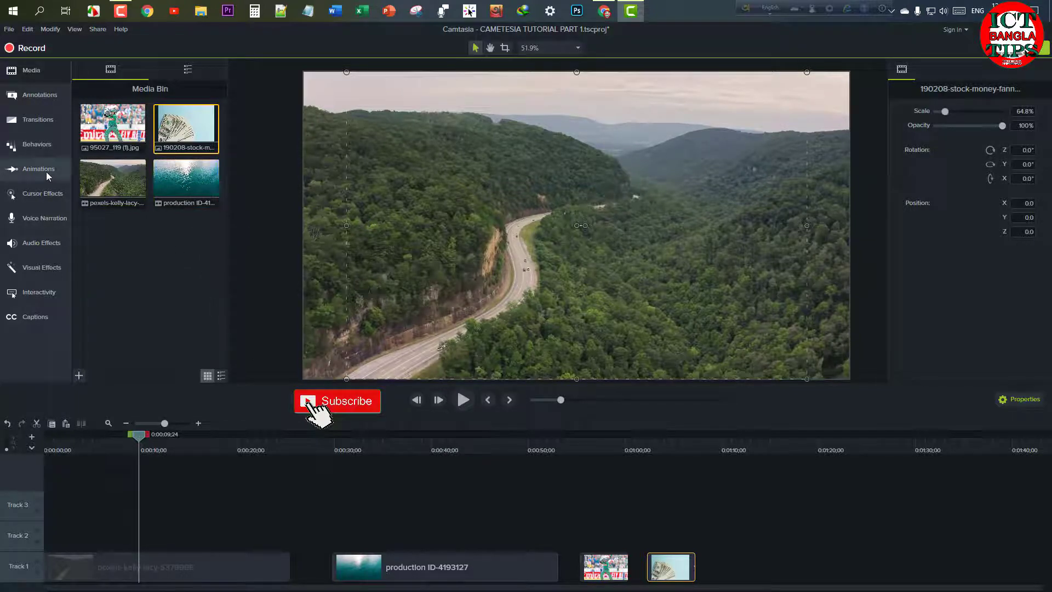
click(41, 97)
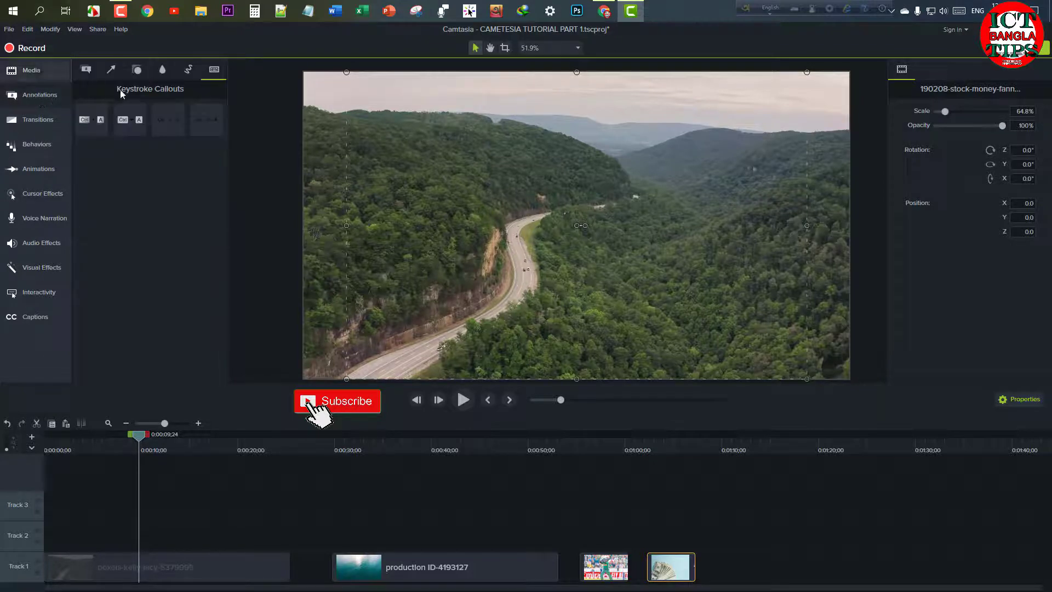
click(87, 74)
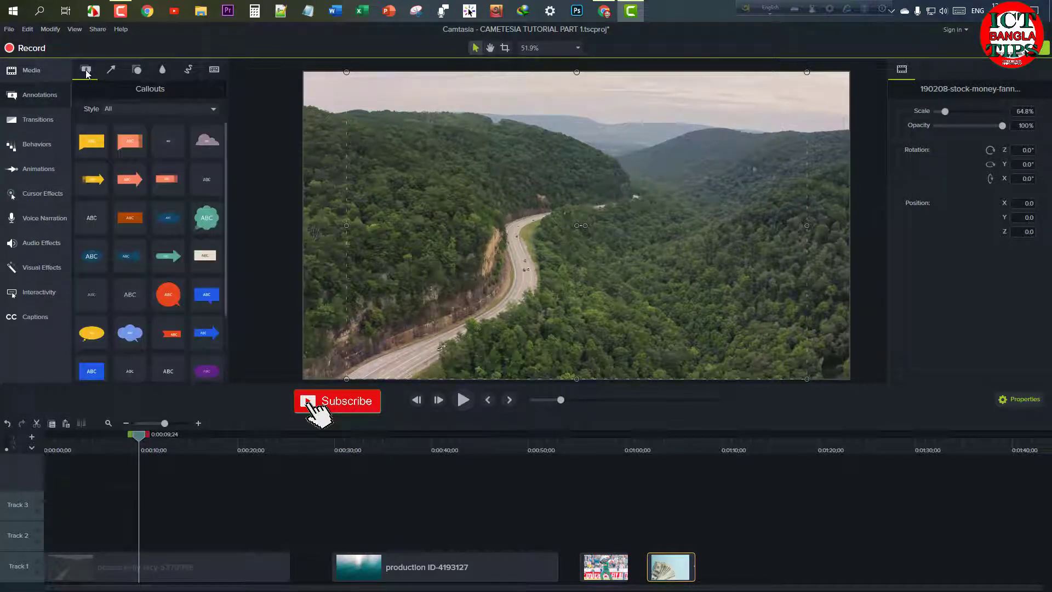
scroll(150, 219, down, 2)
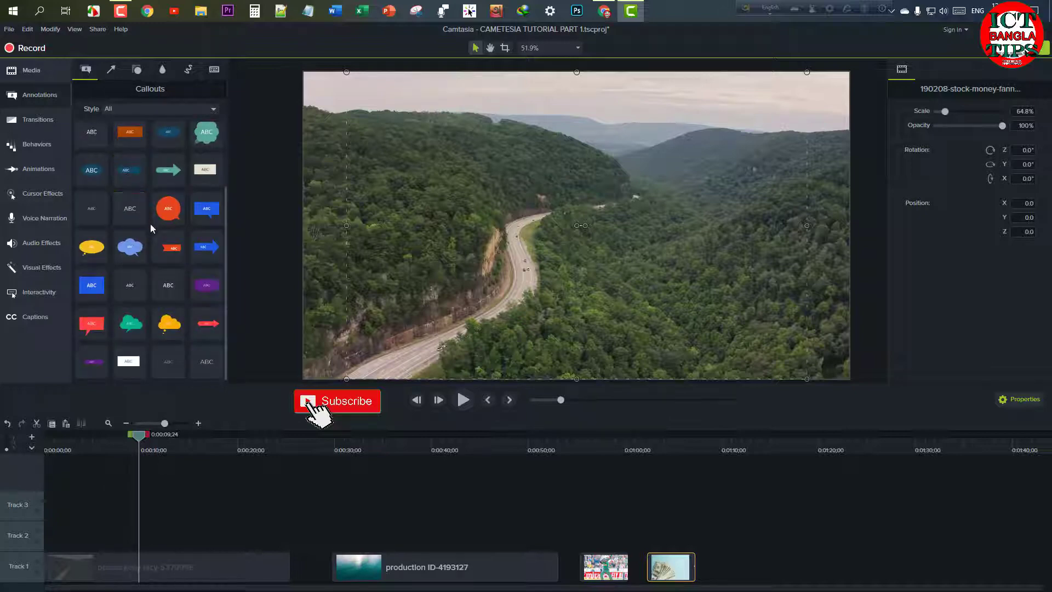
scroll(153, 219, up, 2)
scroll(155, 218, down, 2)
scroll(154, 216, up, 2)
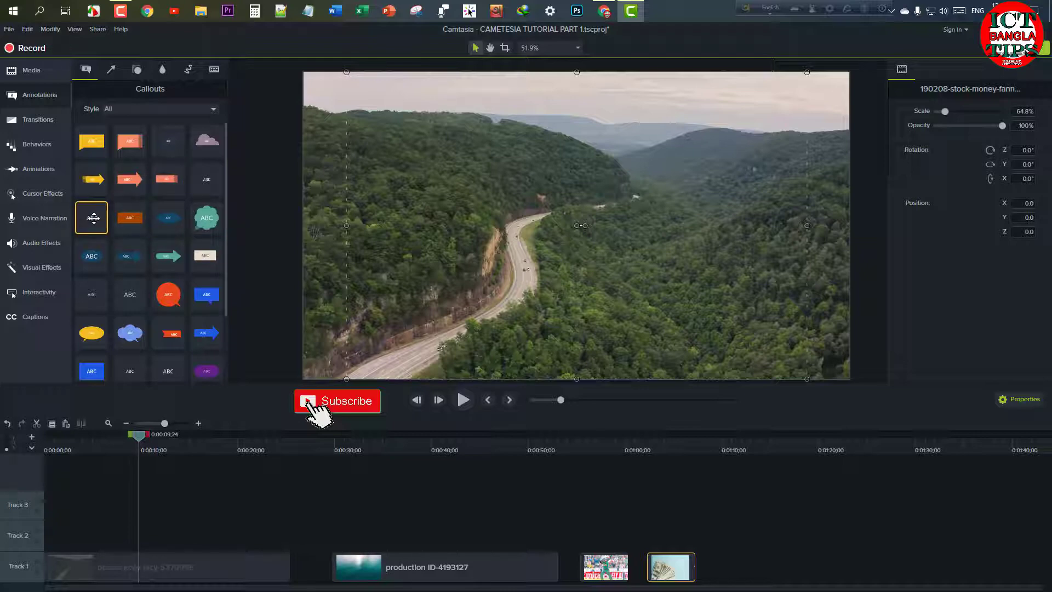
Step: Add a plain ABC text callout to Track 2 near the playhead, reposition it and stretch its box wide across the frame
drag(93, 218, 133, 525)
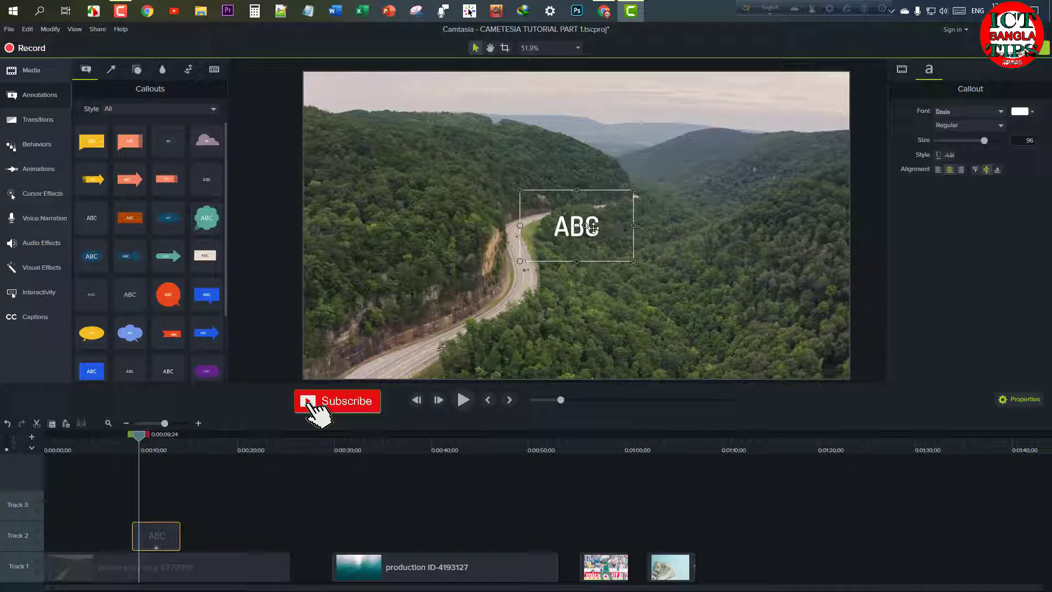
drag(612, 224, 519, 243)
drag(540, 210, 809, 252)
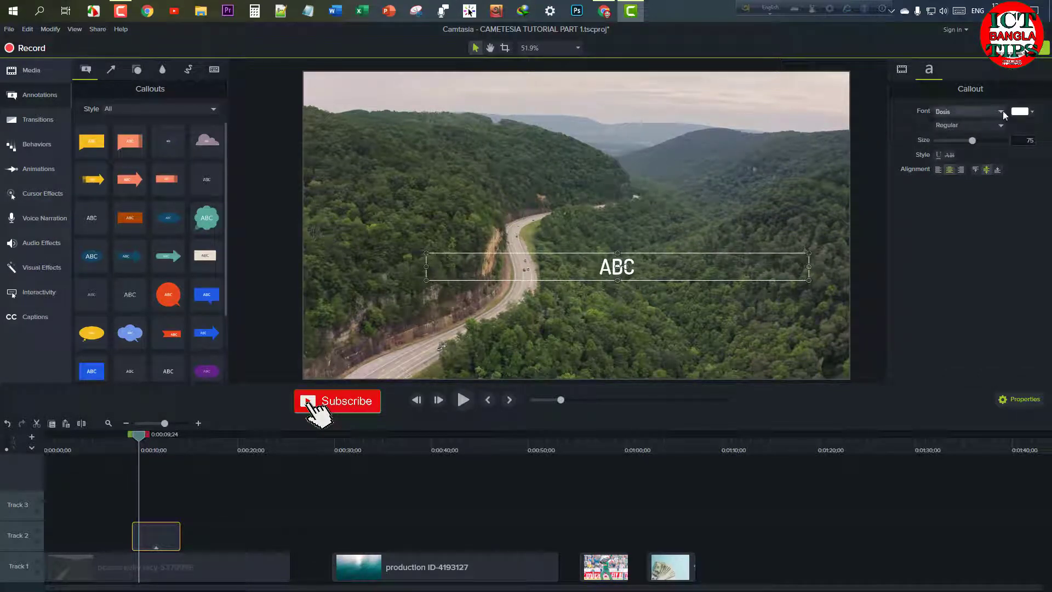
Step: Set the callout text's font to Arial Rounded MT Bold with the Bold Italic style
click(1000, 112)
scroll(969, 220, up, 15)
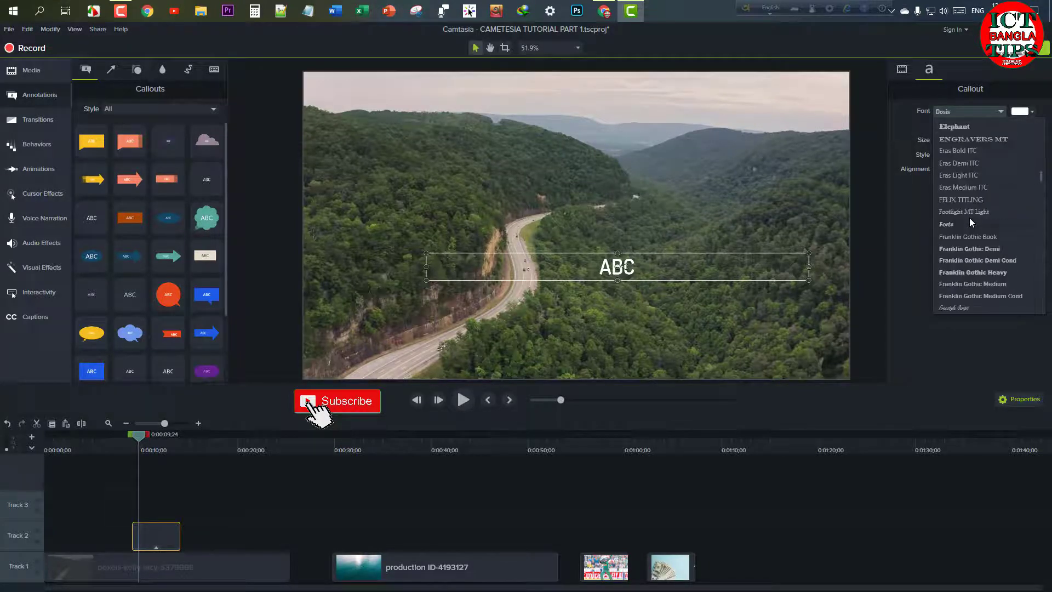
scroll(969, 184, up, 6)
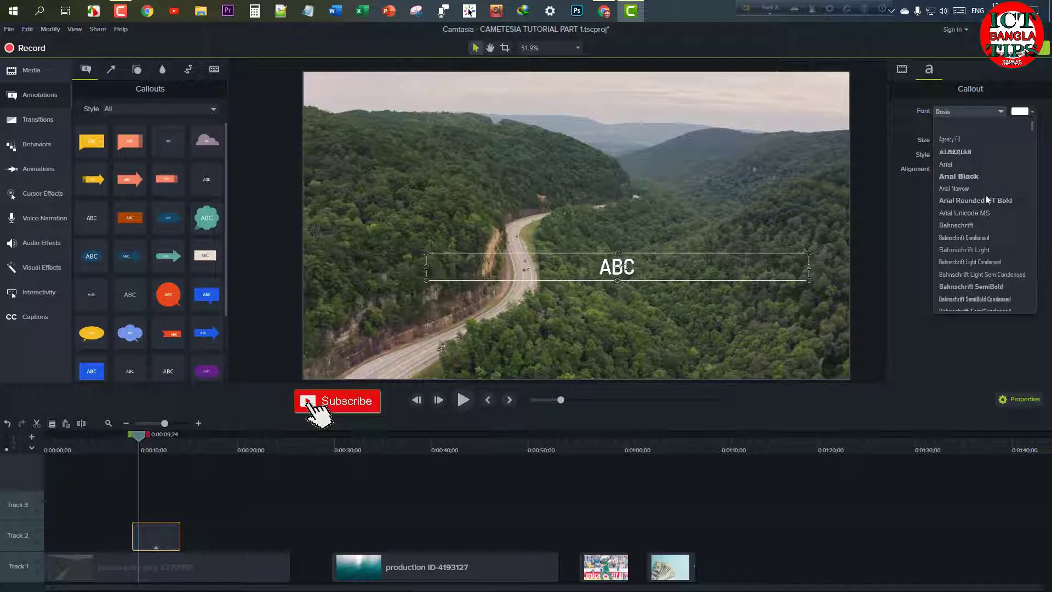
click(979, 206)
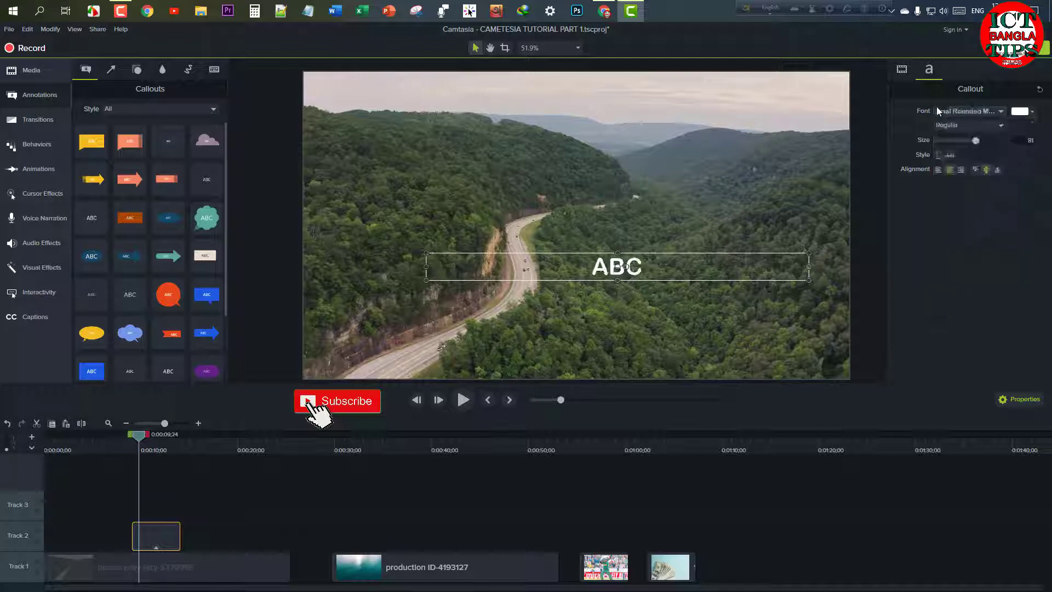
click(978, 124)
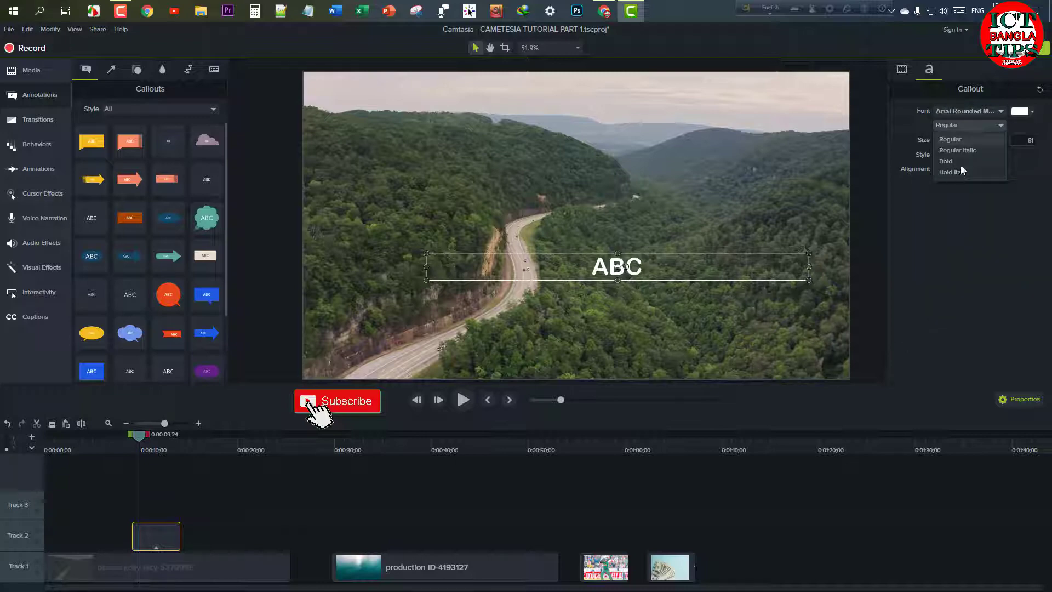
click(963, 163)
click(967, 124)
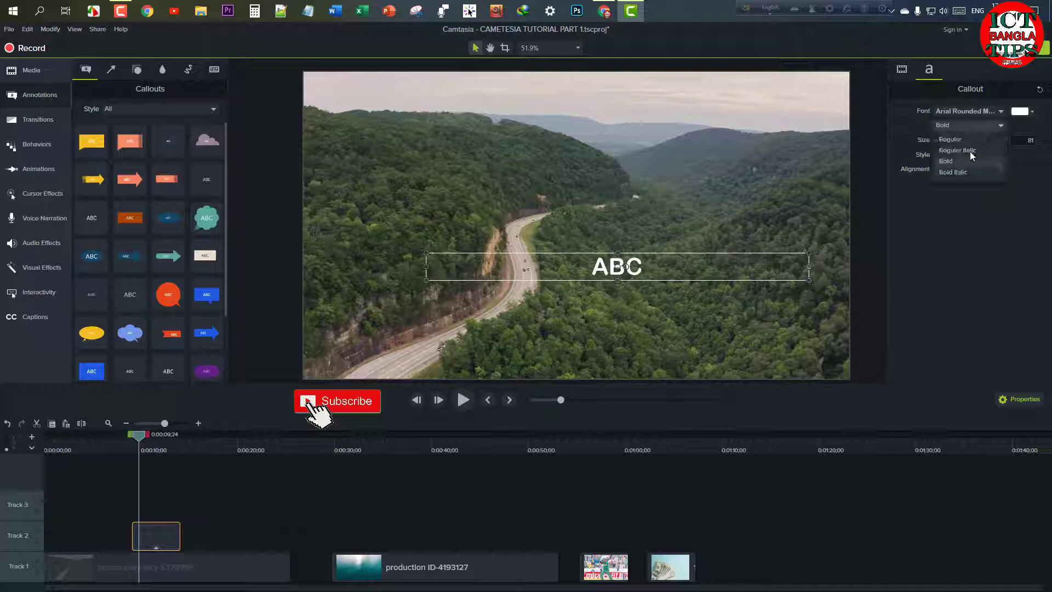
click(954, 172)
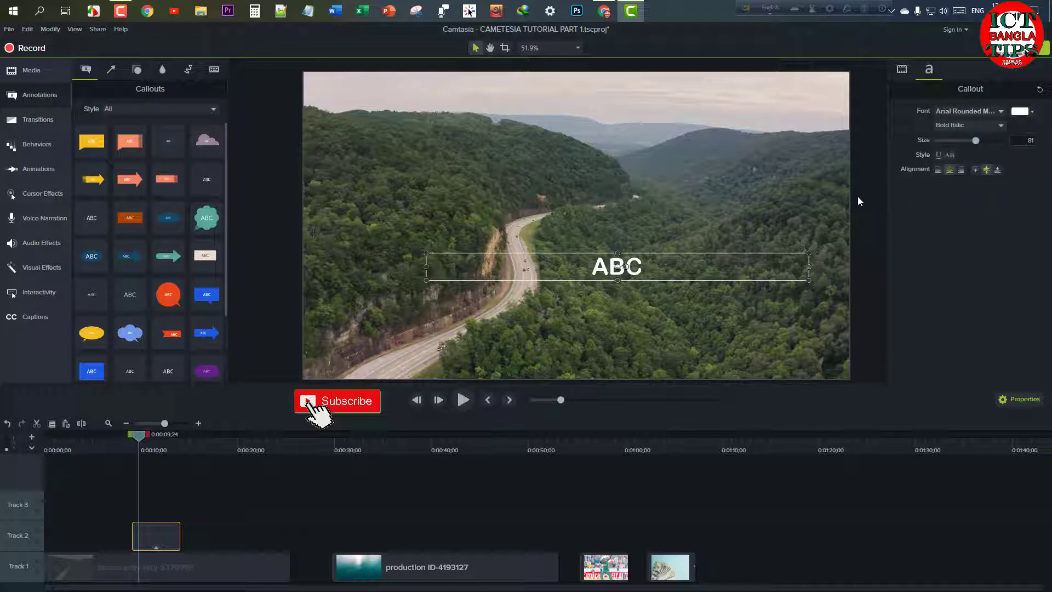
Step: Set the callout's text size to 78, try the alignment options and align the text to the left and bottom of its box
drag(976, 141, 960, 155)
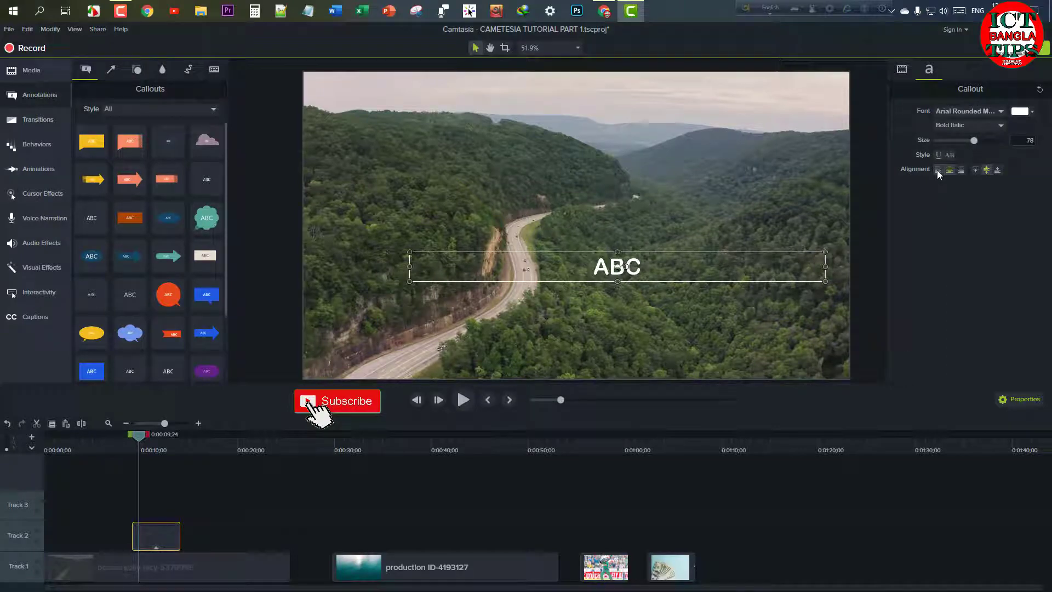
click(939, 170)
click(949, 170)
click(961, 170)
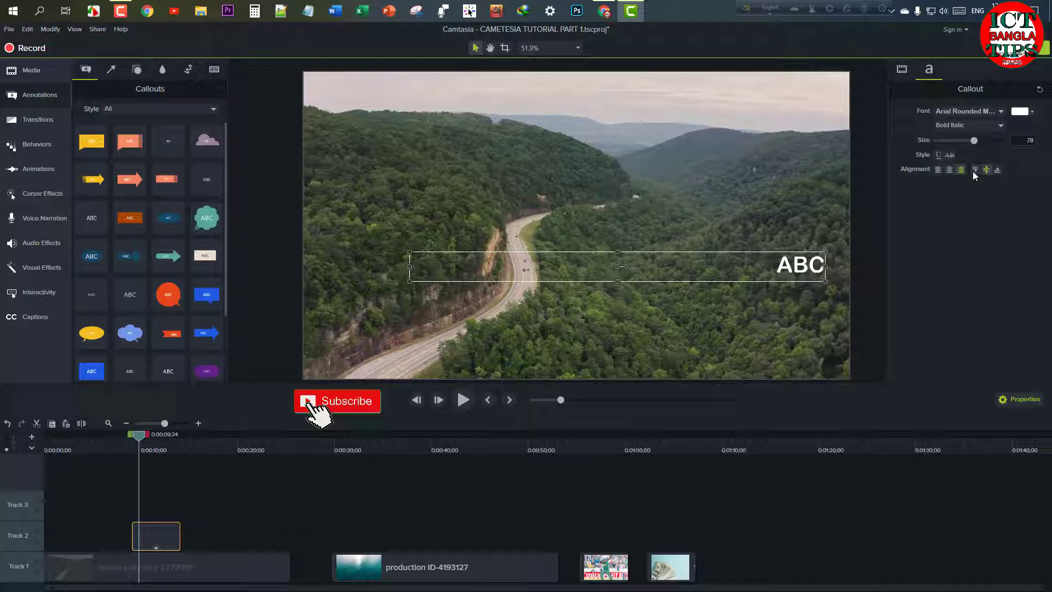
click(989, 171)
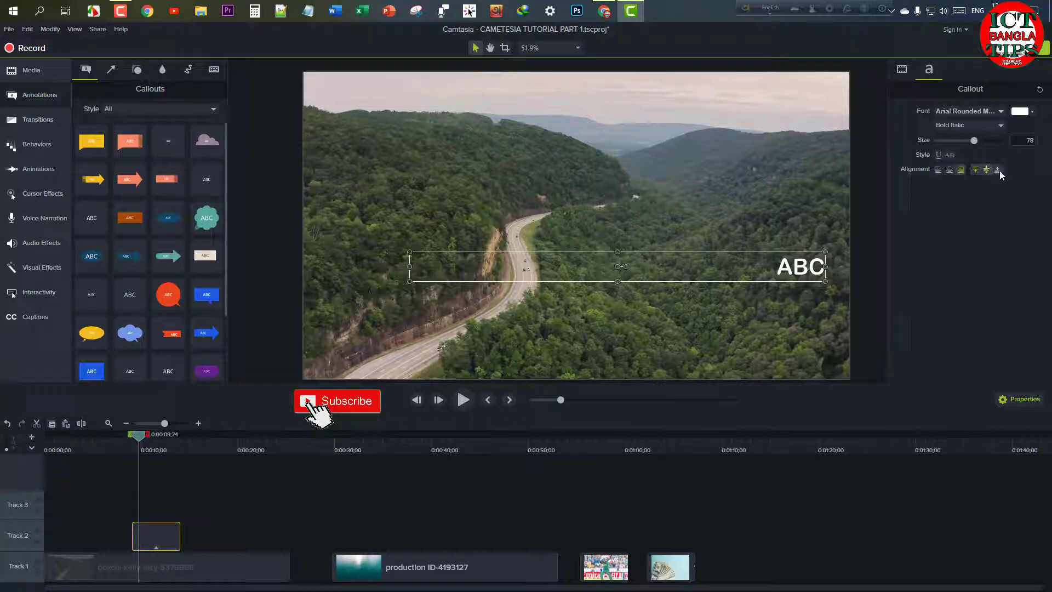
click(999, 171)
click(949, 169)
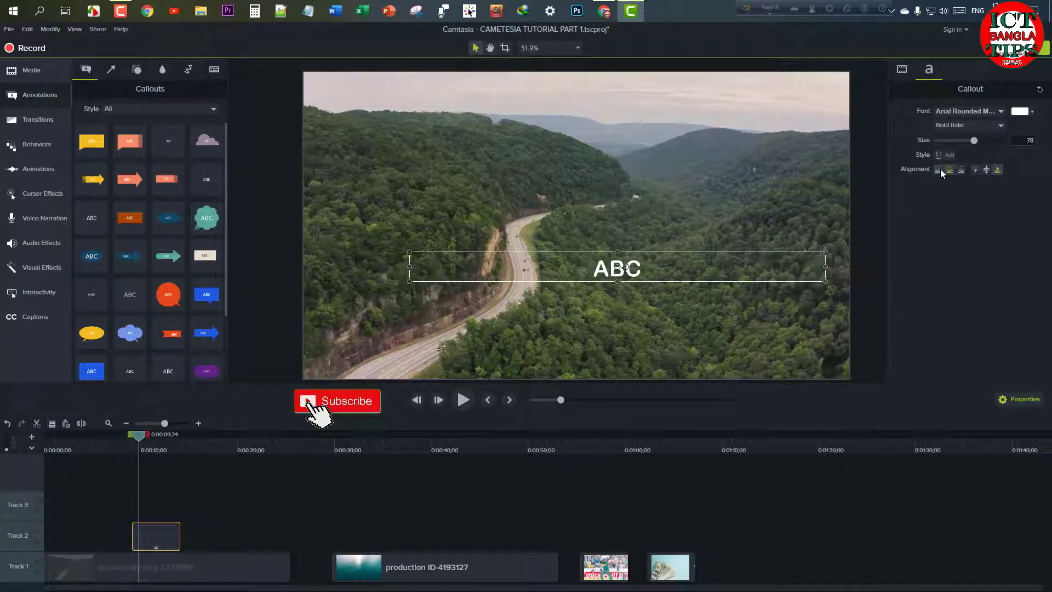
click(939, 169)
Step: Replace the formatted callout with a fresh plain ABC text callout on Track 2, starting at the playhead
drag(523, 276, 507, 277)
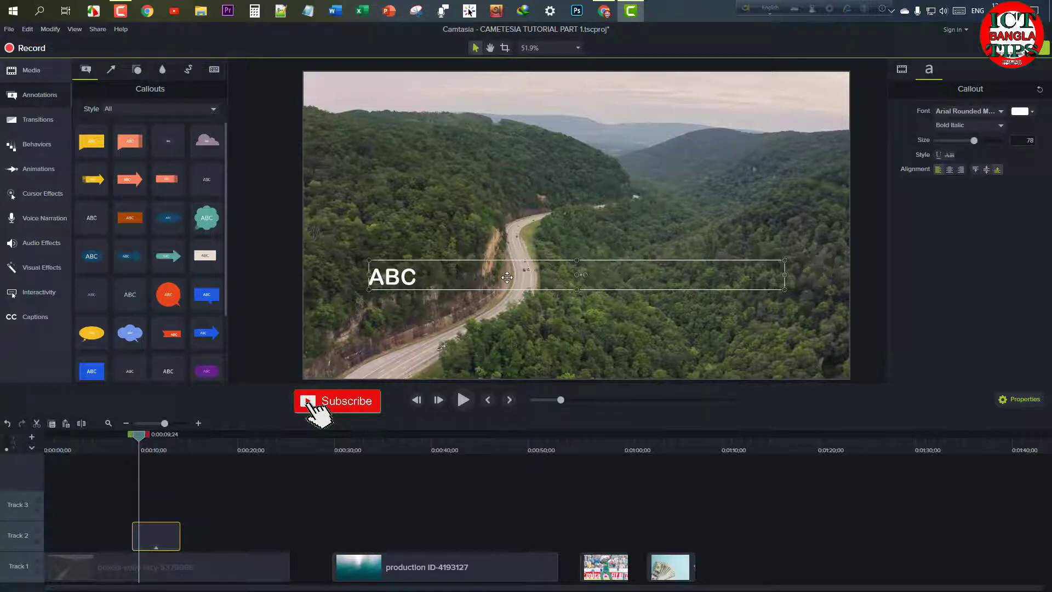
key(Delete)
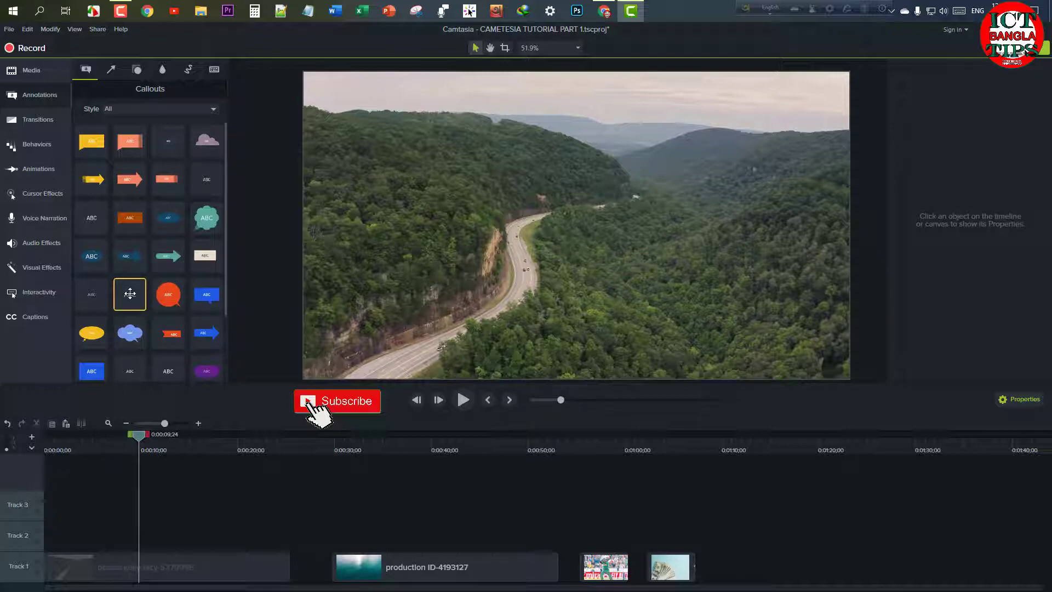
drag(130, 294, 132, 556)
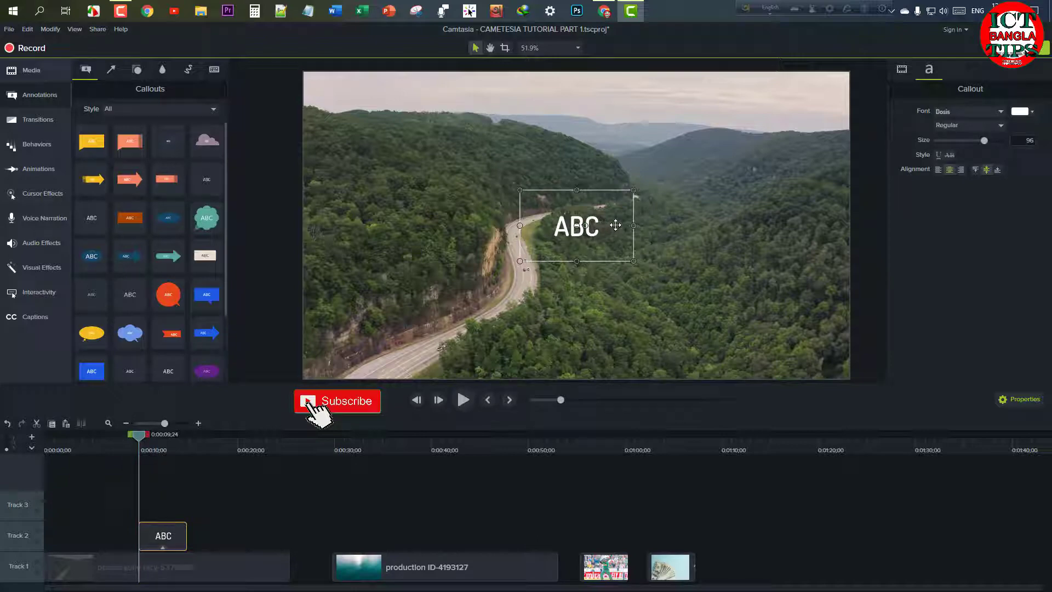
Step: Widen the new callout's text box, clear its placeholder text, align the text left and reduce the box height slightly
drag(635, 227, 750, 225)
double_click(694, 225)
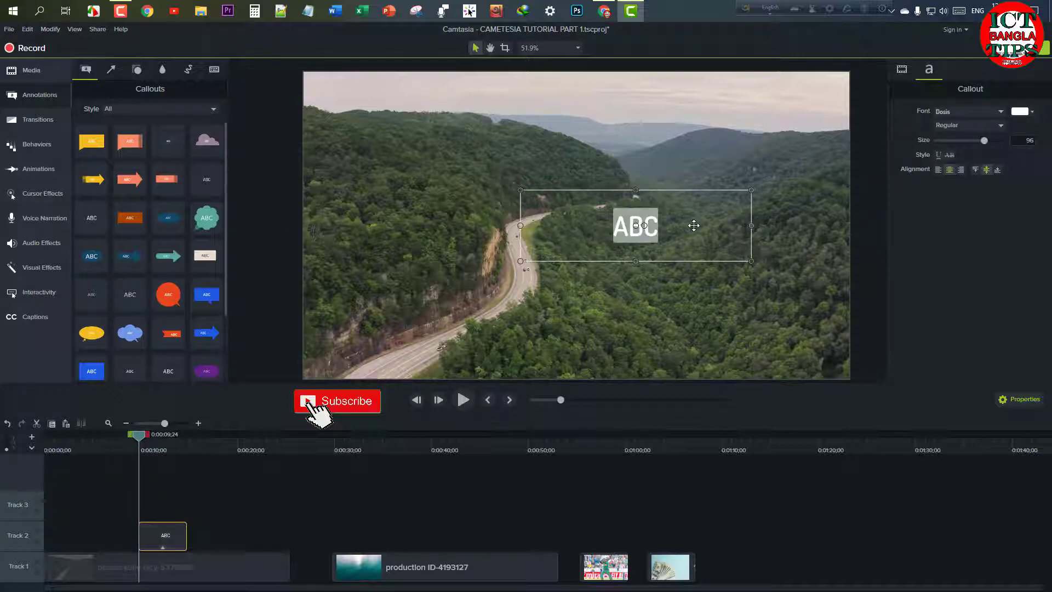
key(BackSpace)
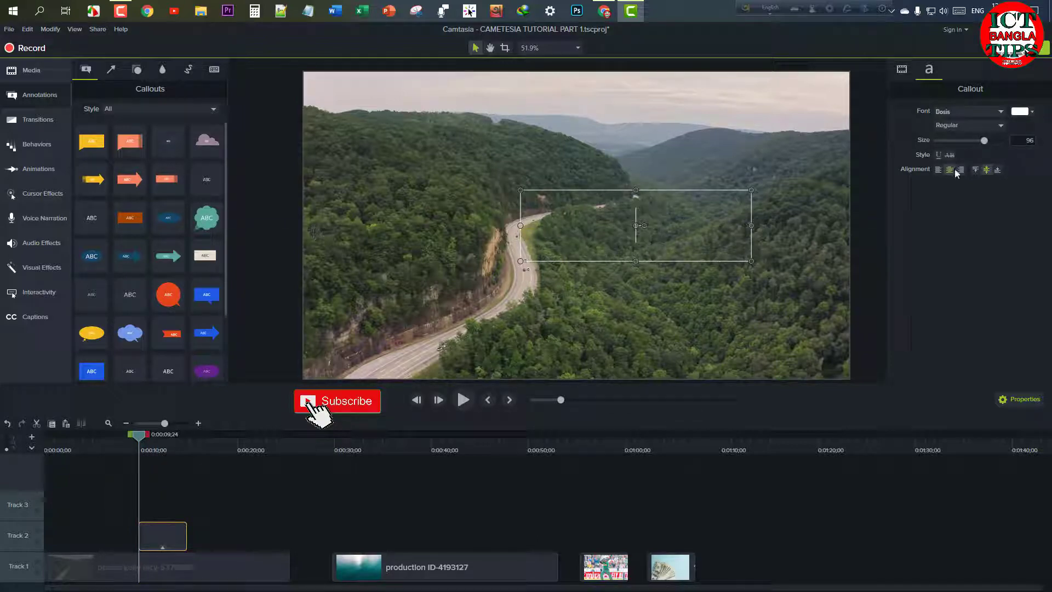
click(939, 171)
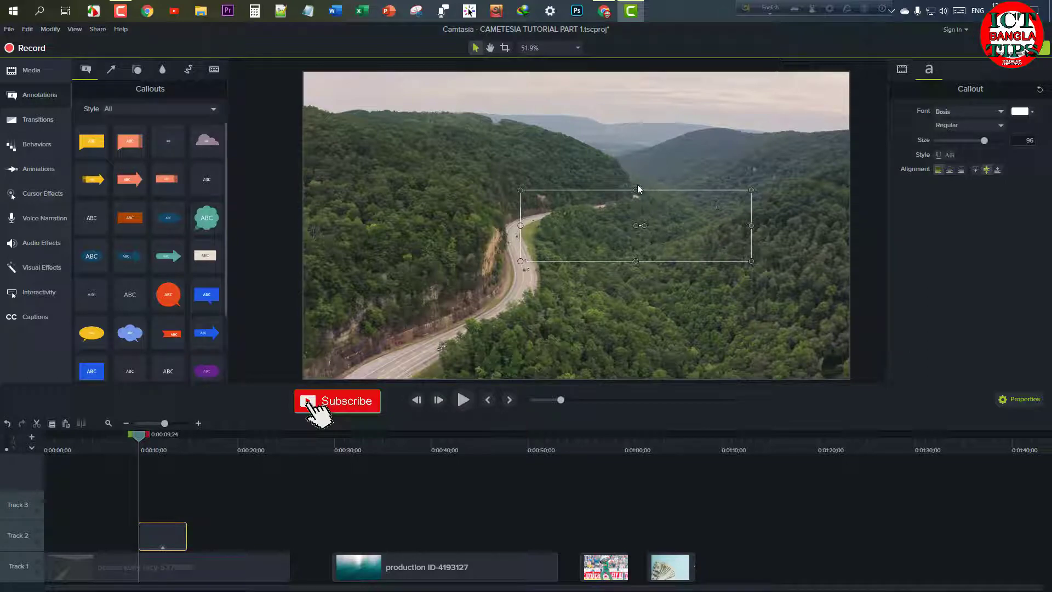
drag(636, 191, 636, 201)
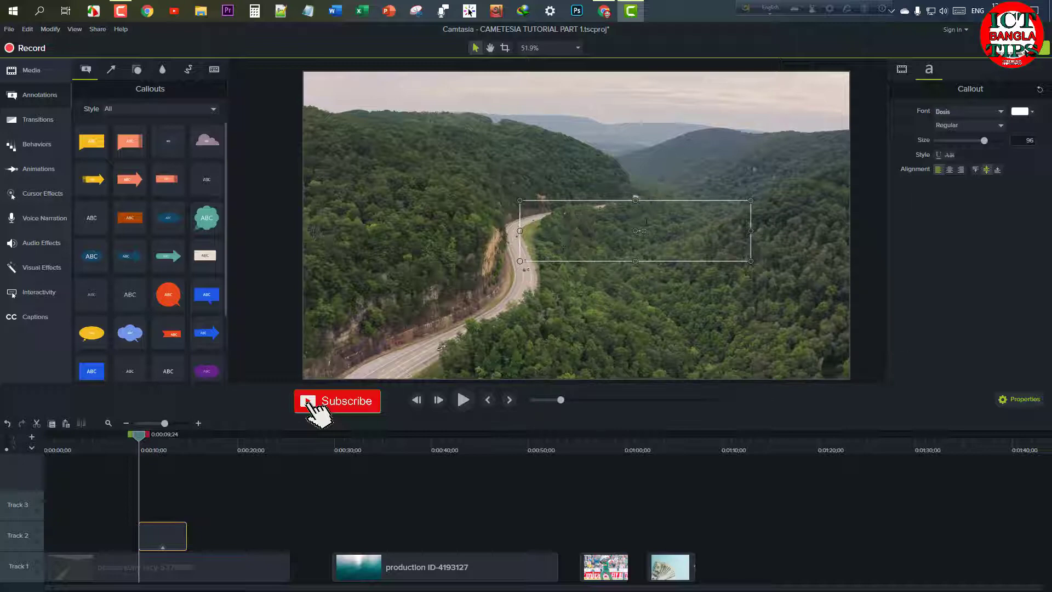
Step: Enter BANGLADESH as the callout text and move the callout up to the top of the frame over the sky
text(BANGLADESH)
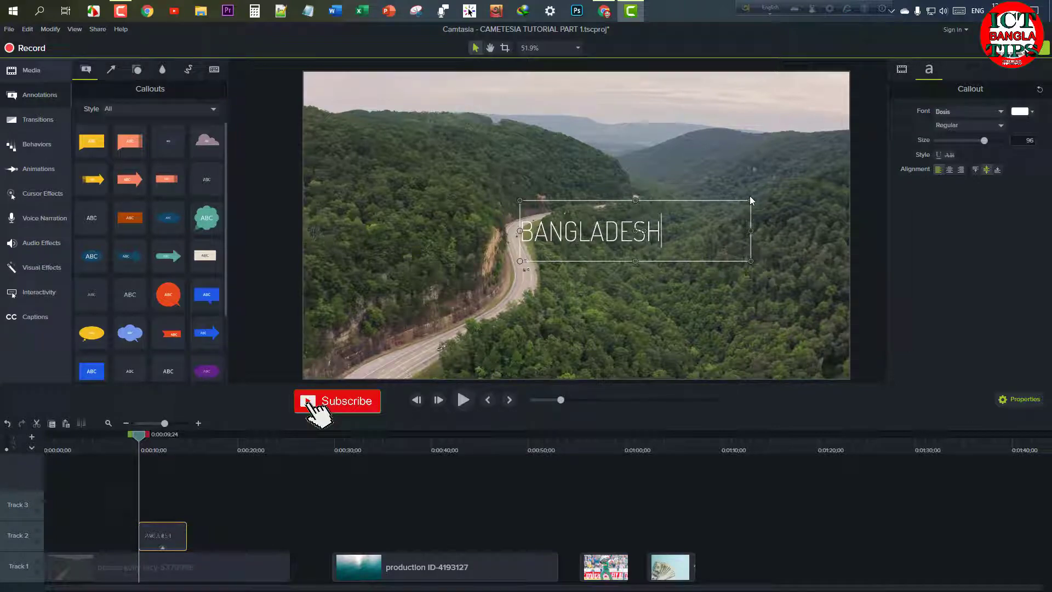
drag(750, 200, 671, 127)
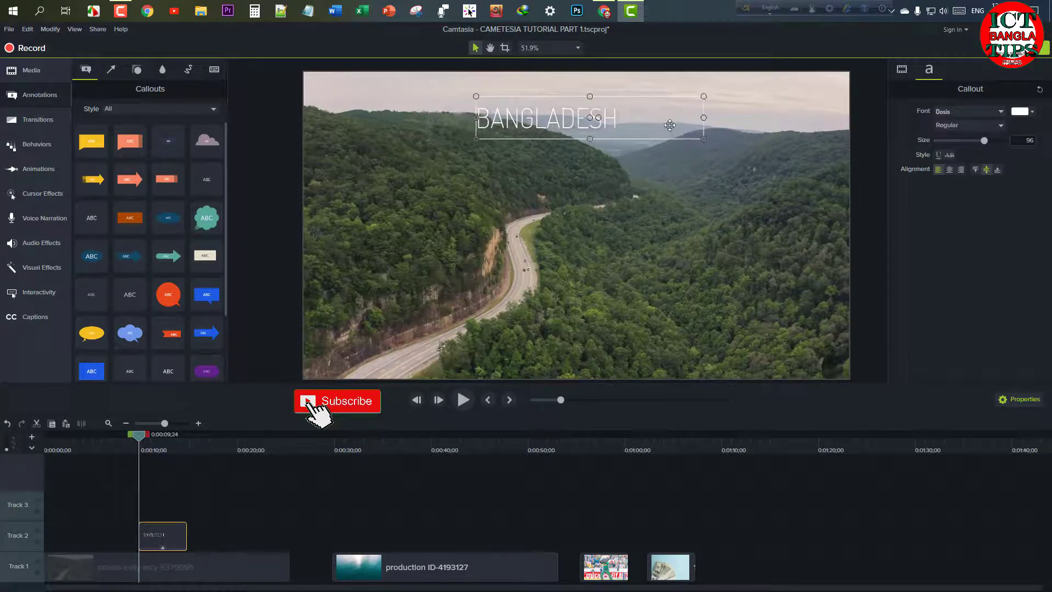
click(693, 503)
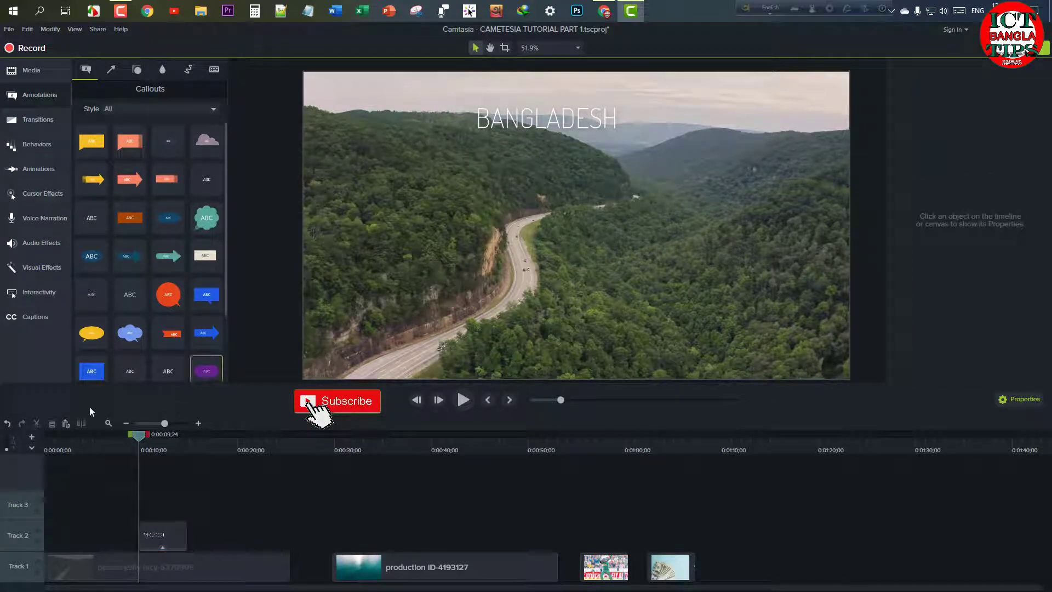
Step: Shorten the BANGLADESH callout on Track 2 to about one second, playing back the section around it before and after
drag(138, 435, 122, 437)
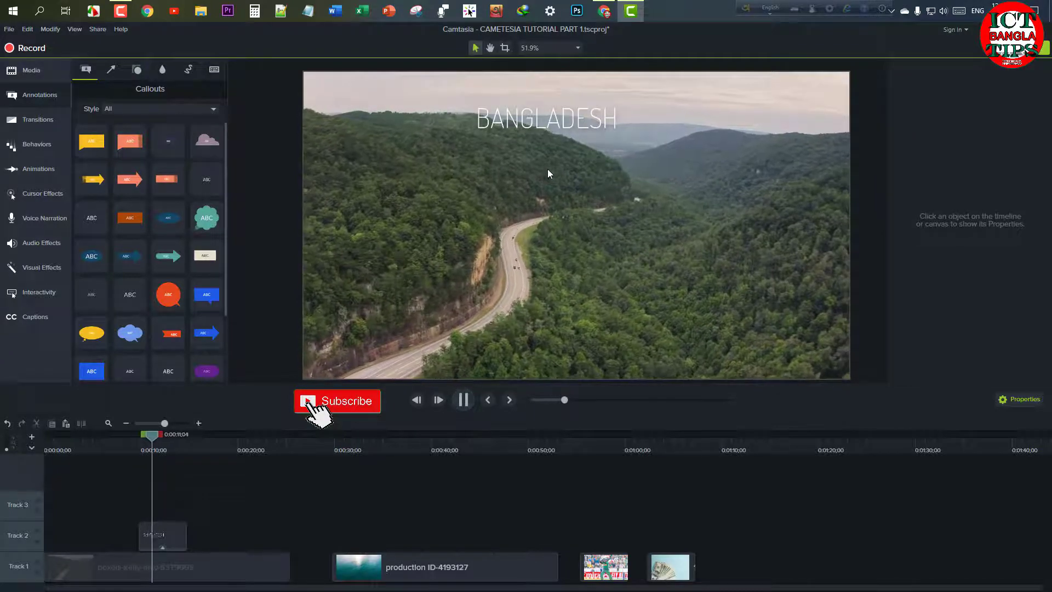
click(464, 400)
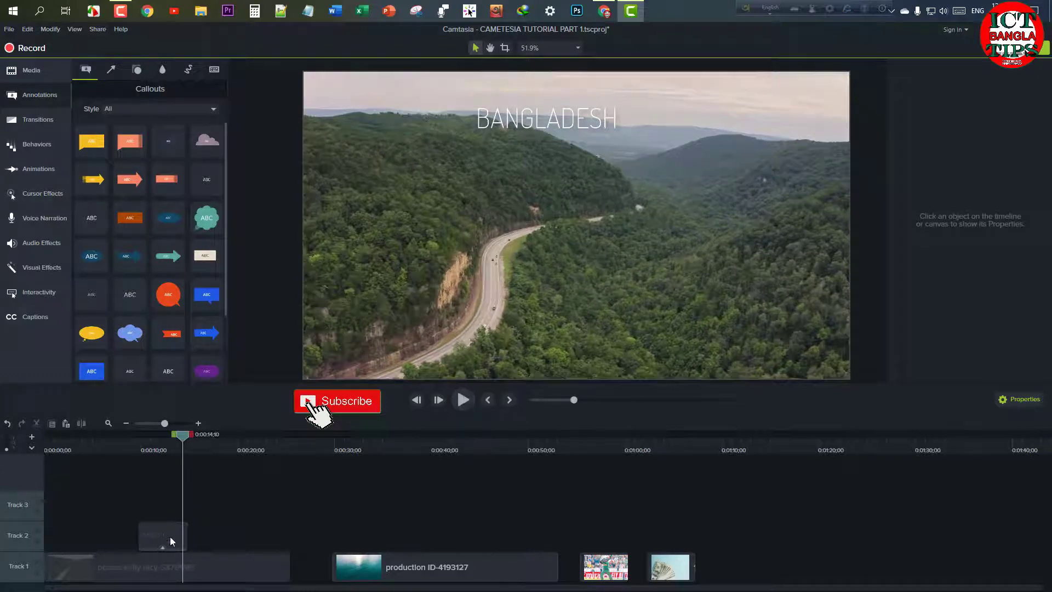
click(172, 541)
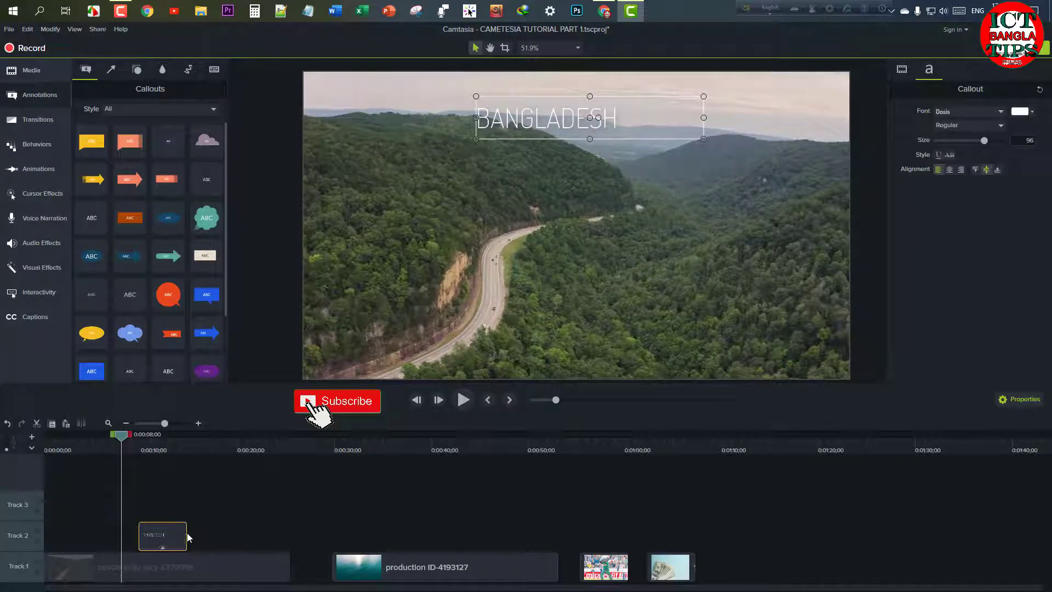
drag(184, 540, 150, 534)
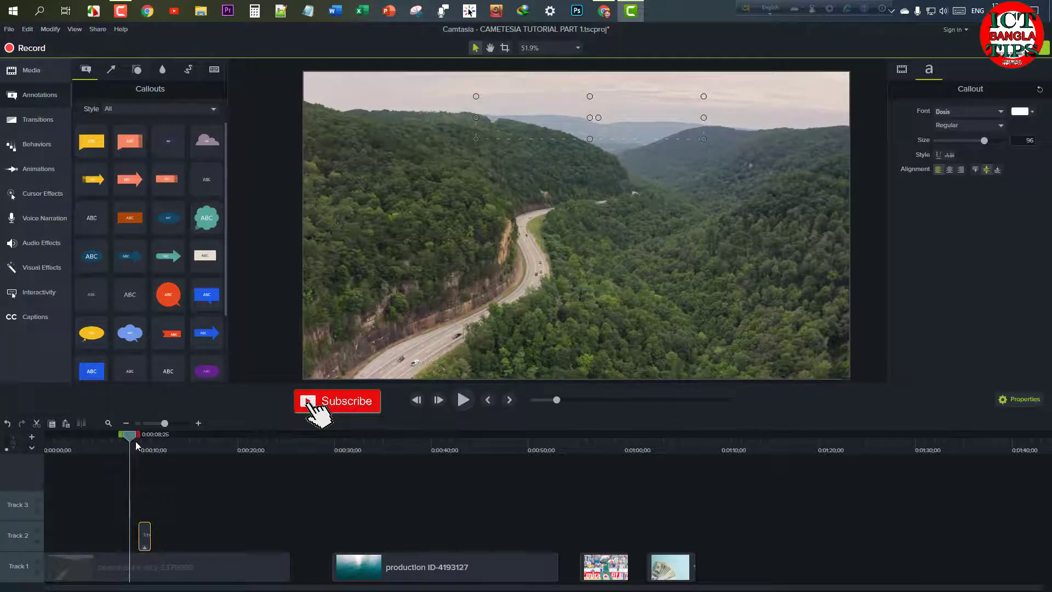
click(464, 400)
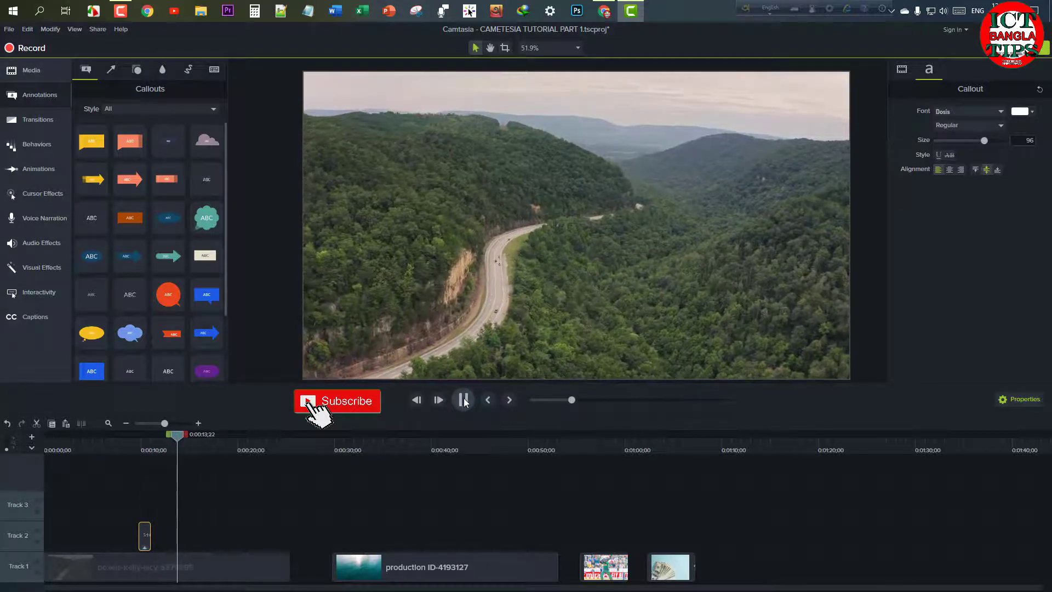
click(465, 404)
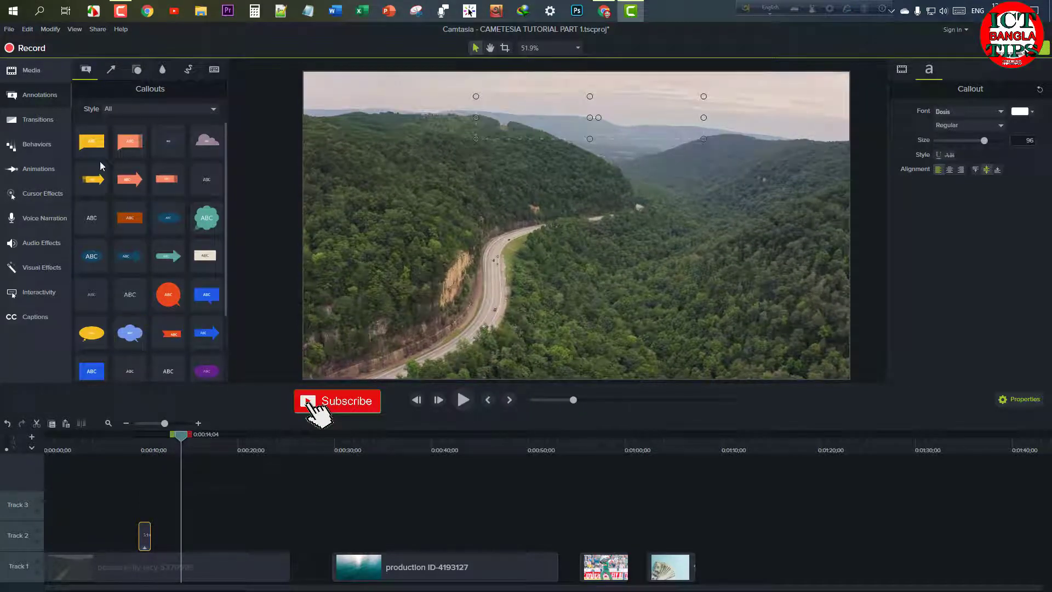
Step: Add the yellow oval thought-bubble callout to Track 2 after the BANGLADESH callout and pull its tail down slightly
scroll(156, 216, down, 2)
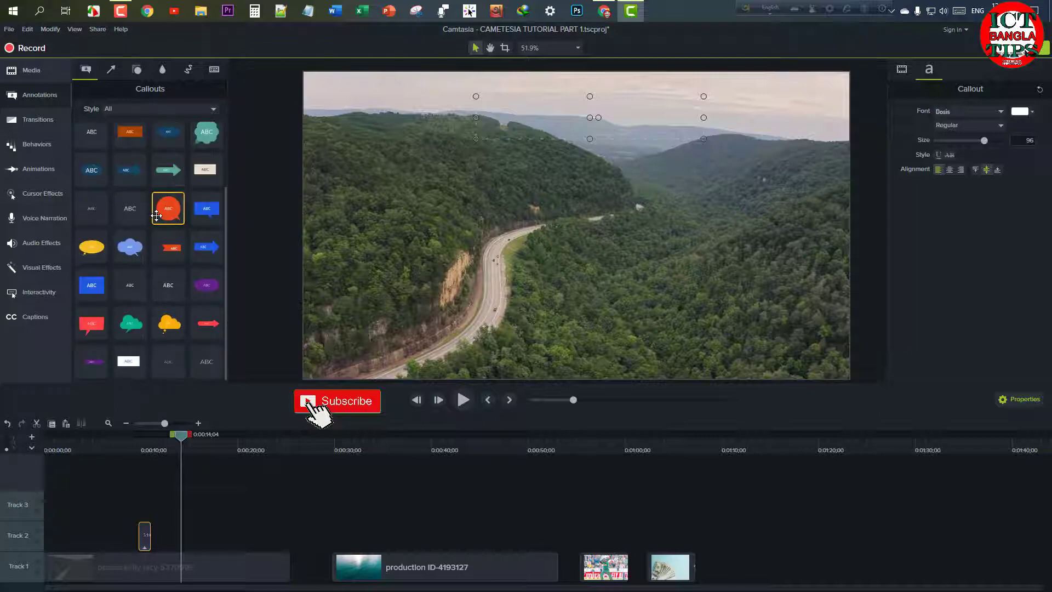
scroll(155, 215, up, 3)
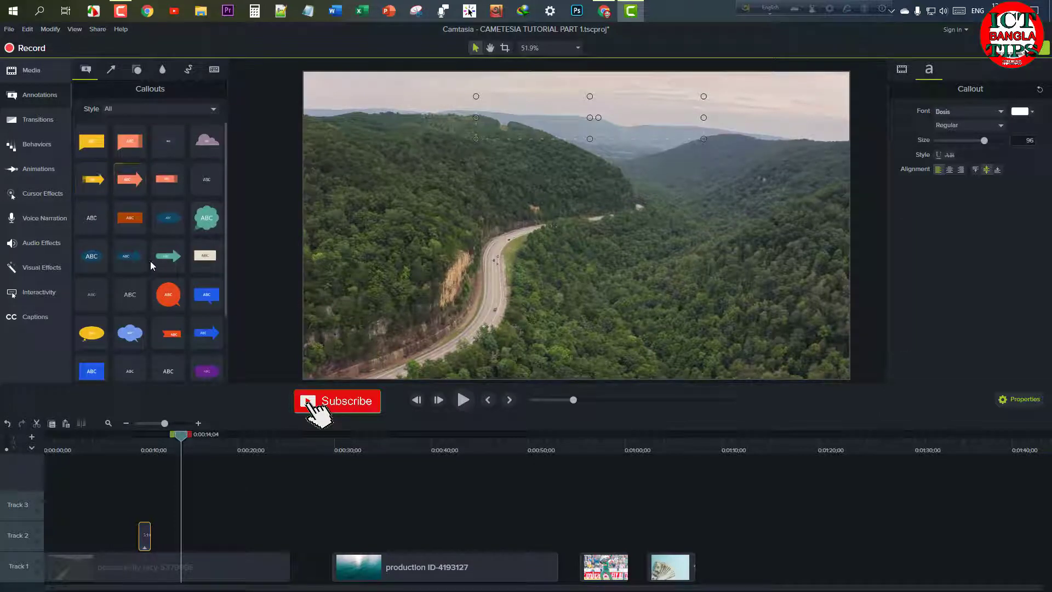
scroll(153, 266, down, 2)
drag(93, 297, 172, 553)
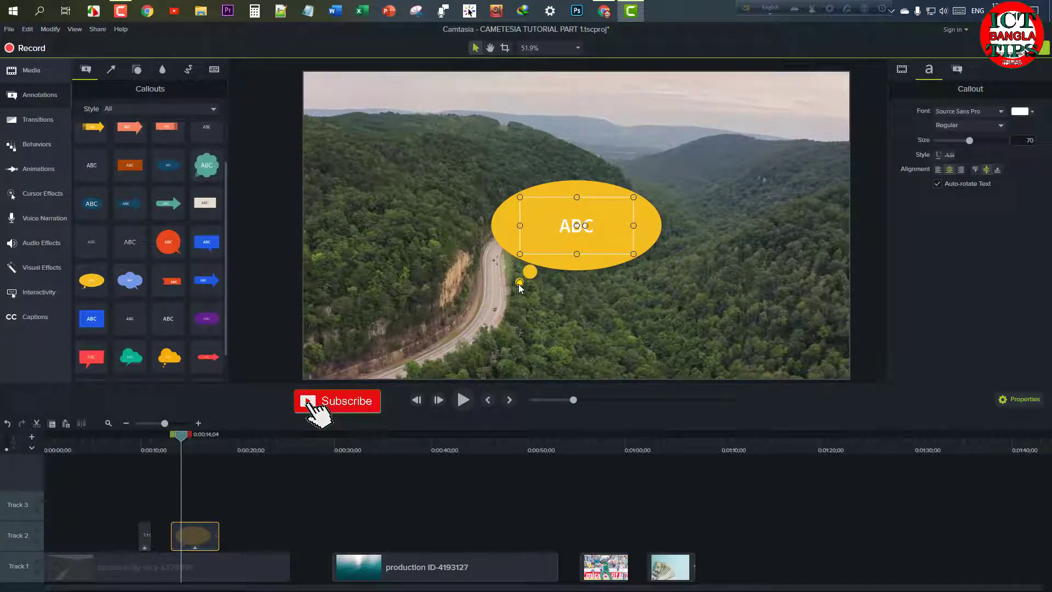
mouse_move(519, 283)
mouse_down()
mouse_move(463, 340)
mouse_move(518, 287)
mouse_up()
Step: Replace the yellow callout's text with BEAUTY OF BANGLADESH and widen the callout to the right
double_click(614, 231)
key(BackSpace)
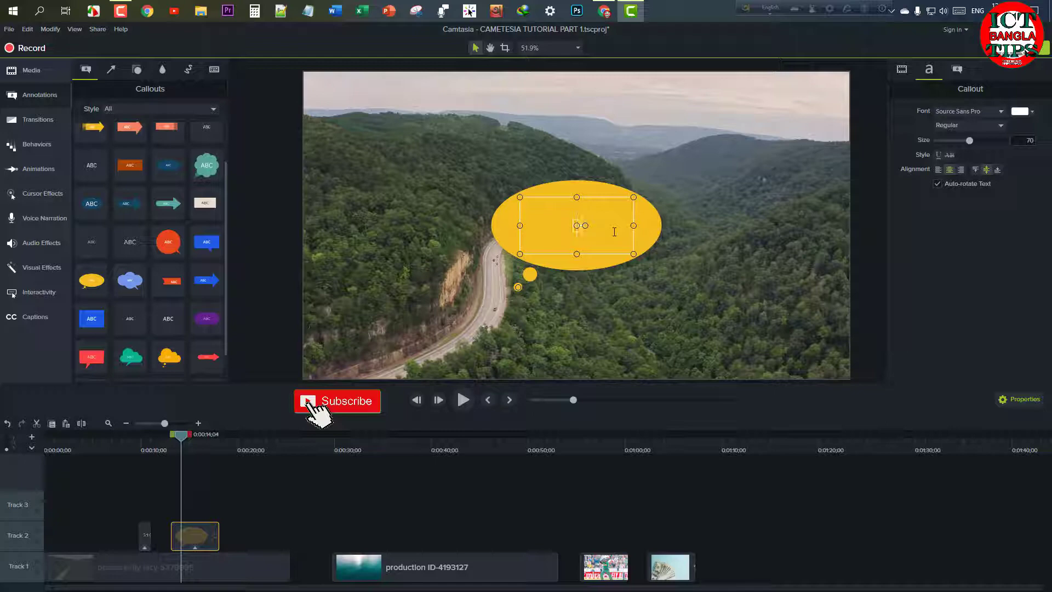
text(Ban)
text(OF F)
text(ANG)
text(LADESH)
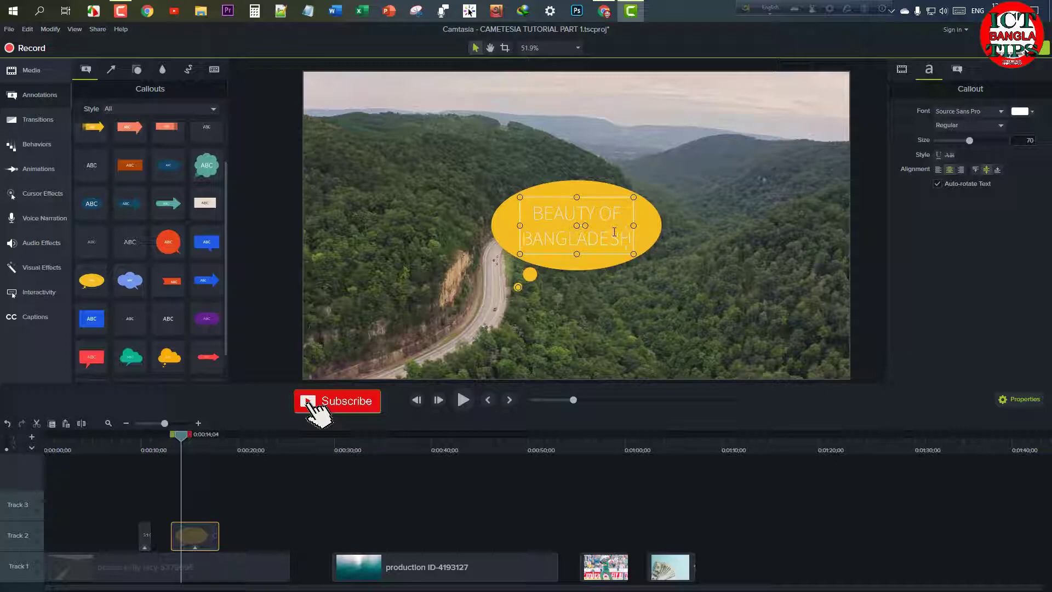
drag(633, 226, 661, 226)
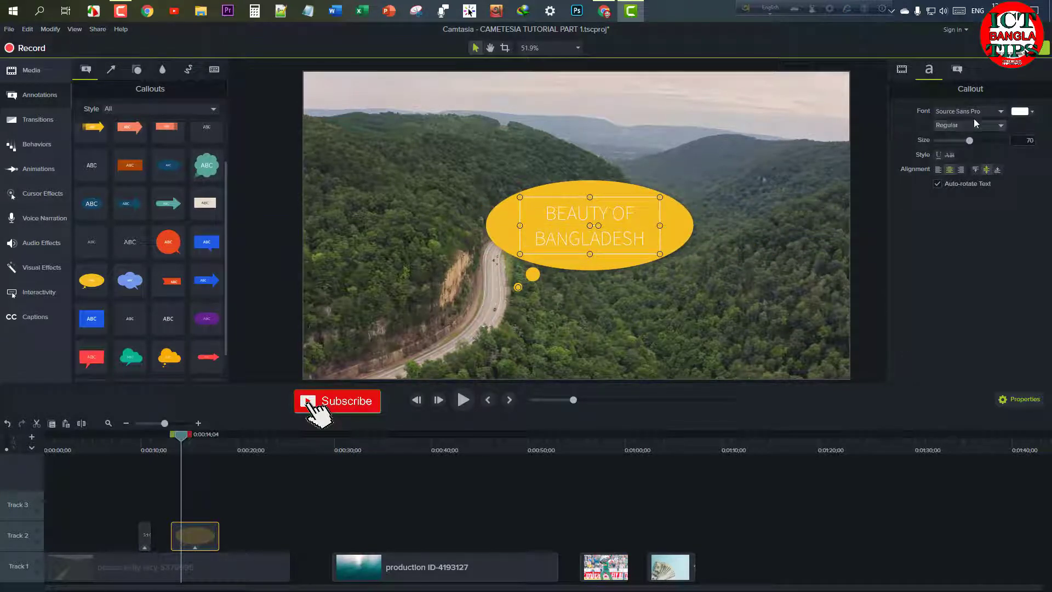
Step: Set the yellow callout's font to Roboto Slab Black with the Bold Italic style
click(998, 110)
scroll(992, 151, up, 5)
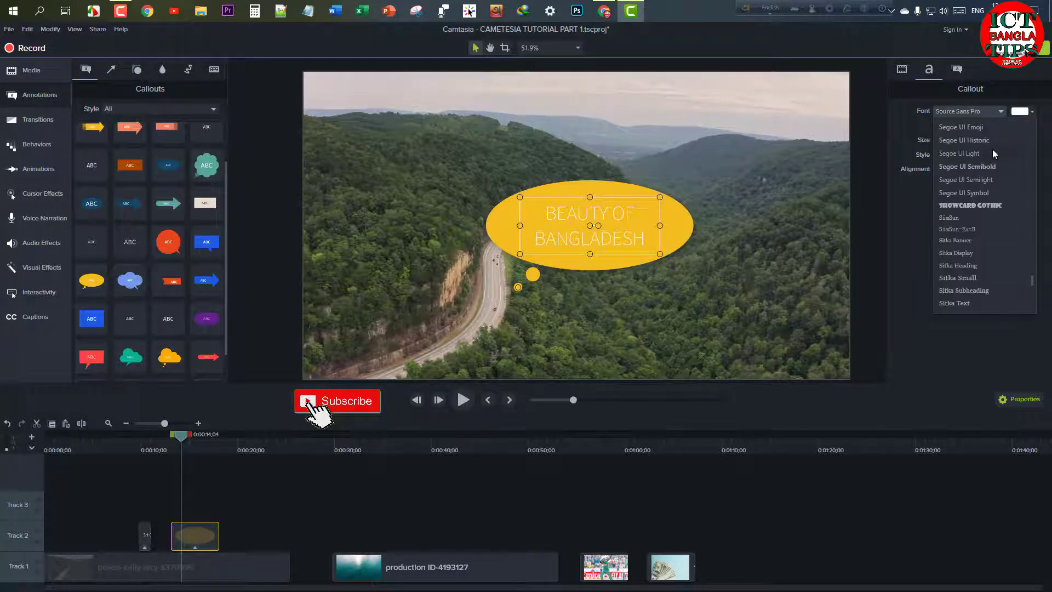
scroll(992, 149, up, 10)
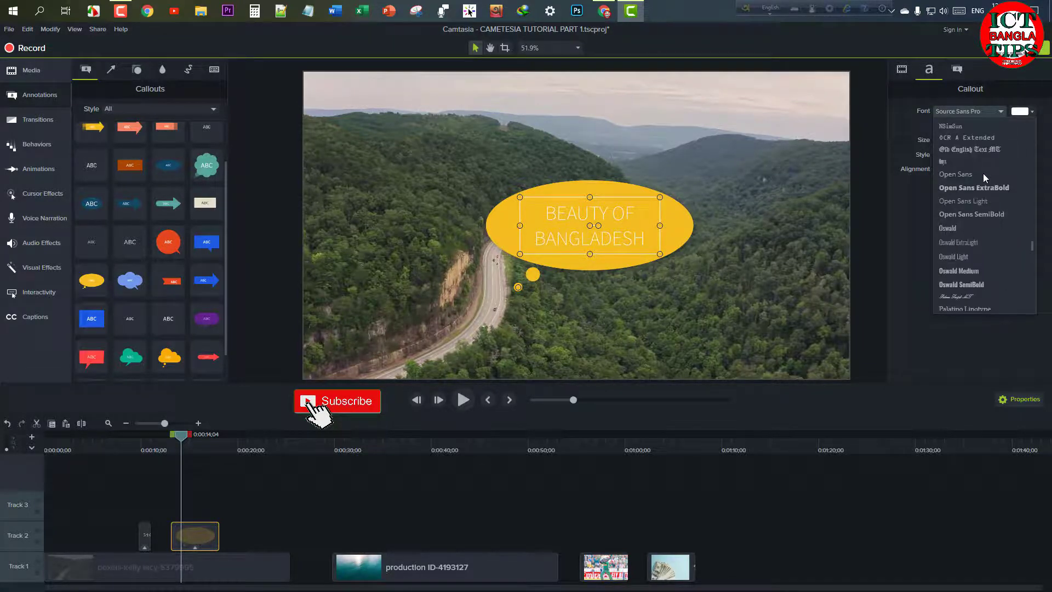
scroll(983, 173, up, 12)
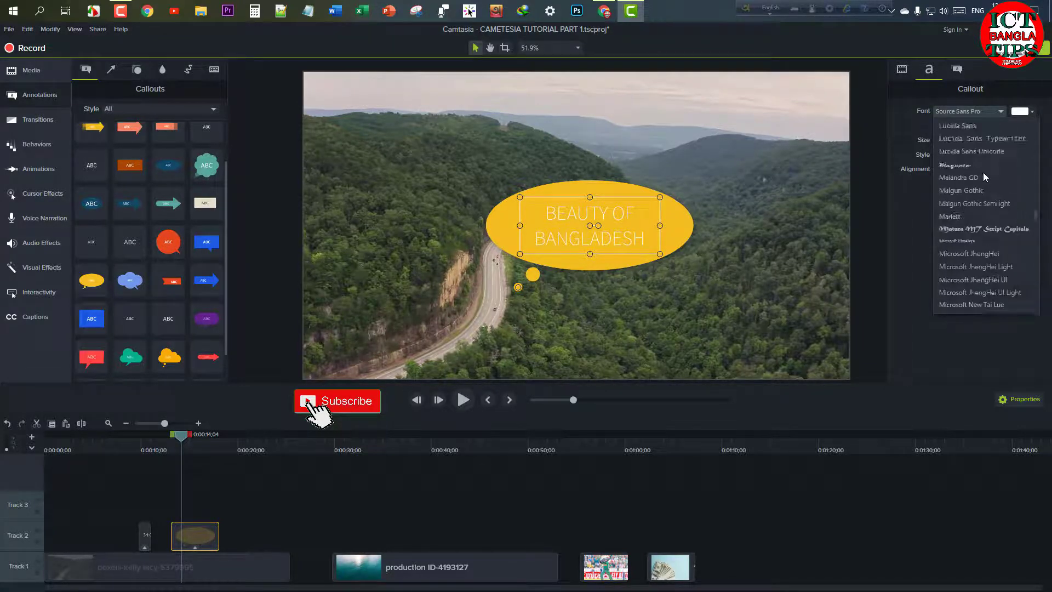
scroll(985, 167, down, 3)
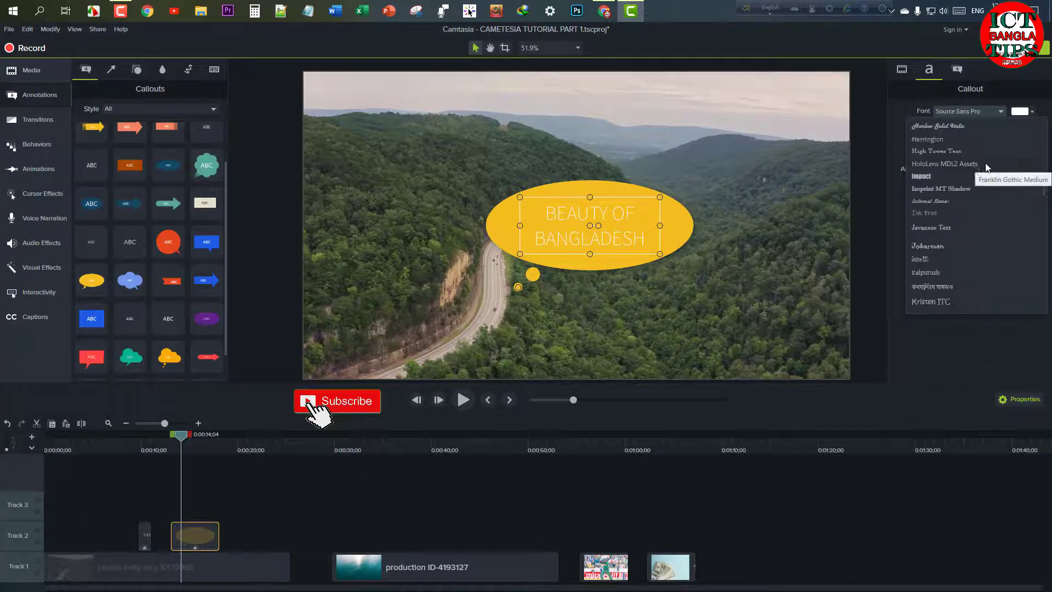
scroll(985, 167, down, 12)
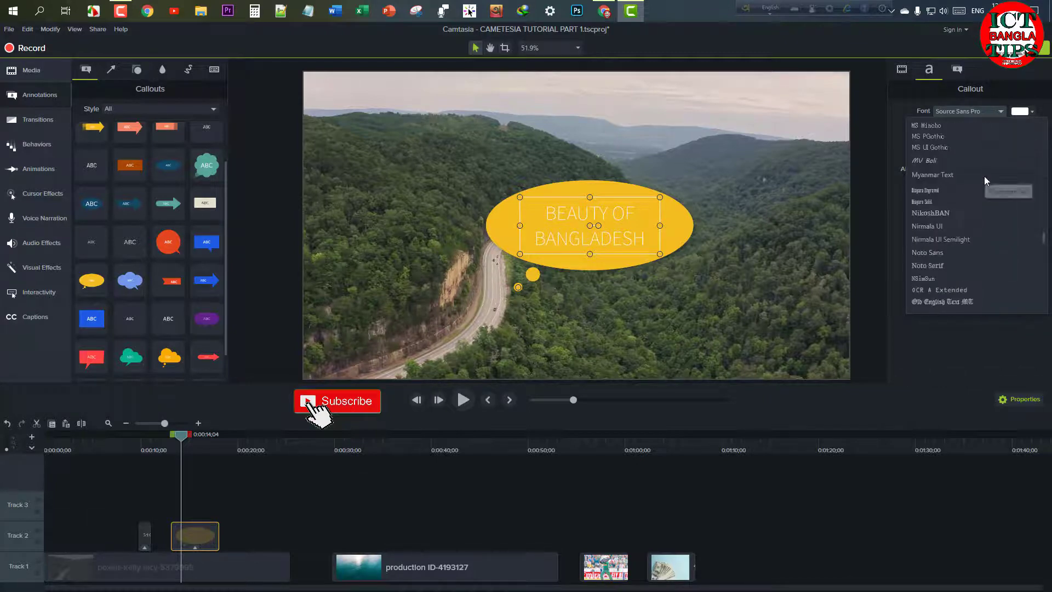
scroll(986, 187, down, 3)
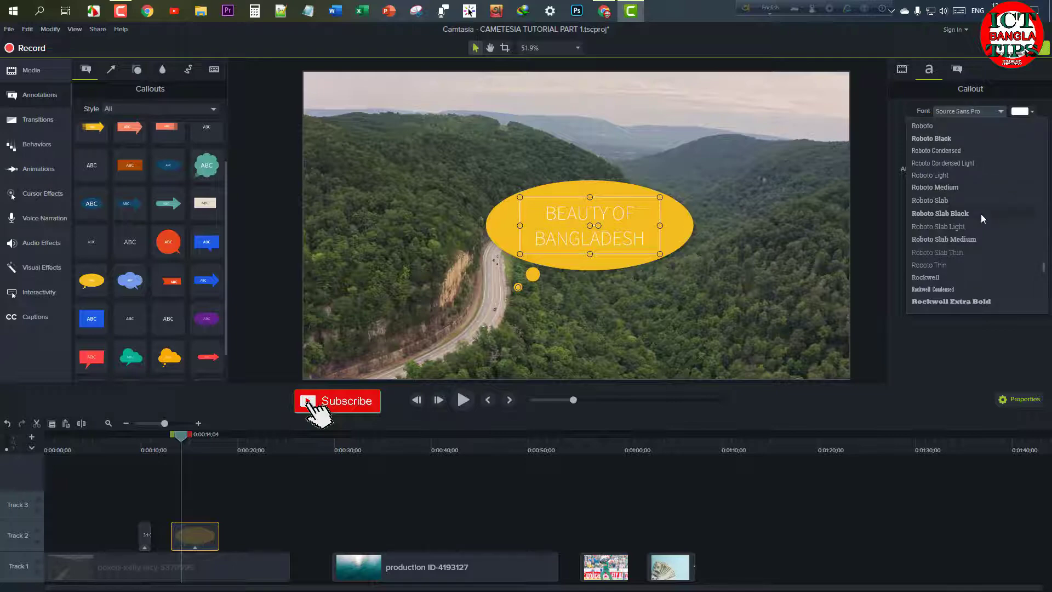
click(981, 214)
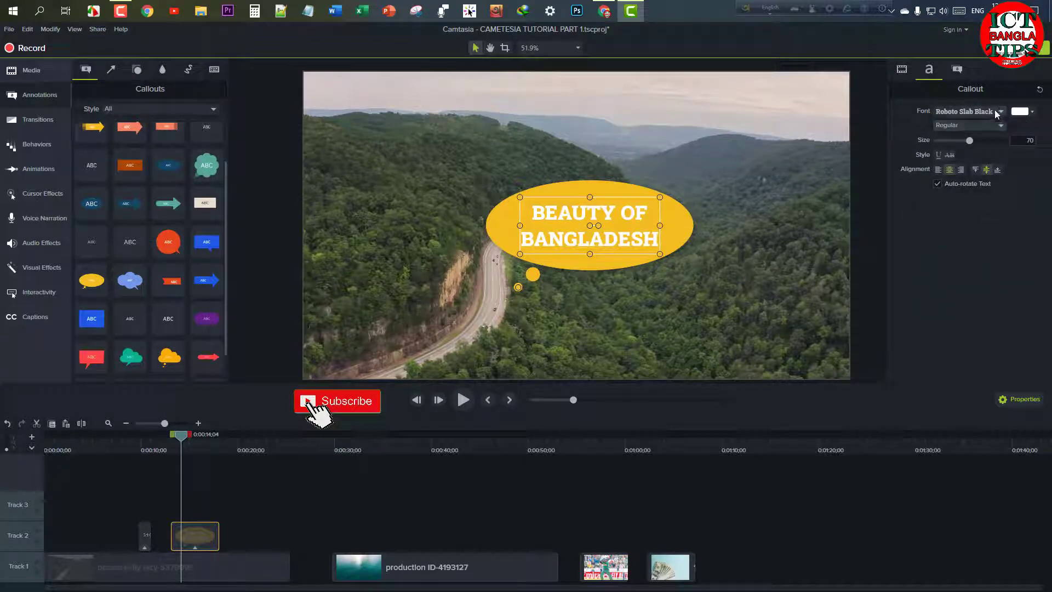
click(1001, 128)
click(976, 173)
Step: Try text size 112 on the yellow callout, scale it down to size 69 and move it to the top of the frame
click(974, 140)
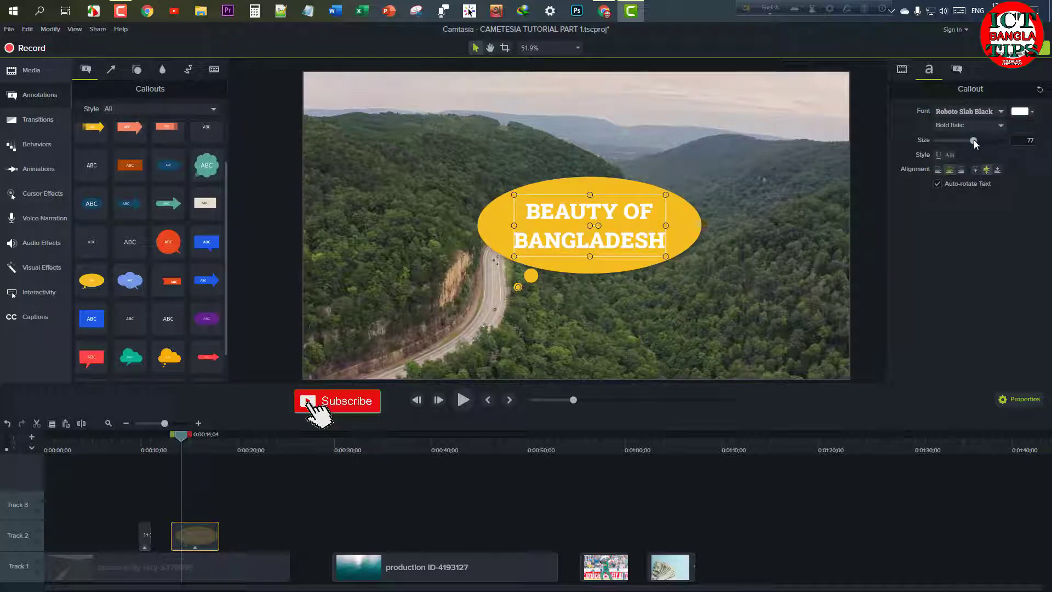
mouse_move(979, 140)
mouse_down()
mouse_move(996, 135)
mouse_move(967, 142)
mouse_move(995, 134)
mouse_up()
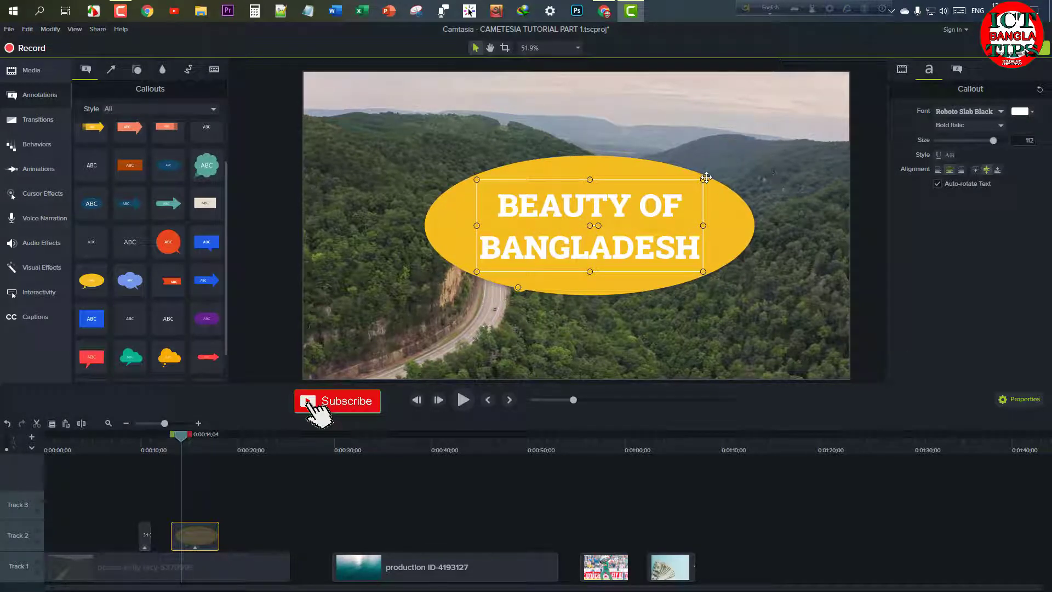
drag(695, 189, 629, 110)
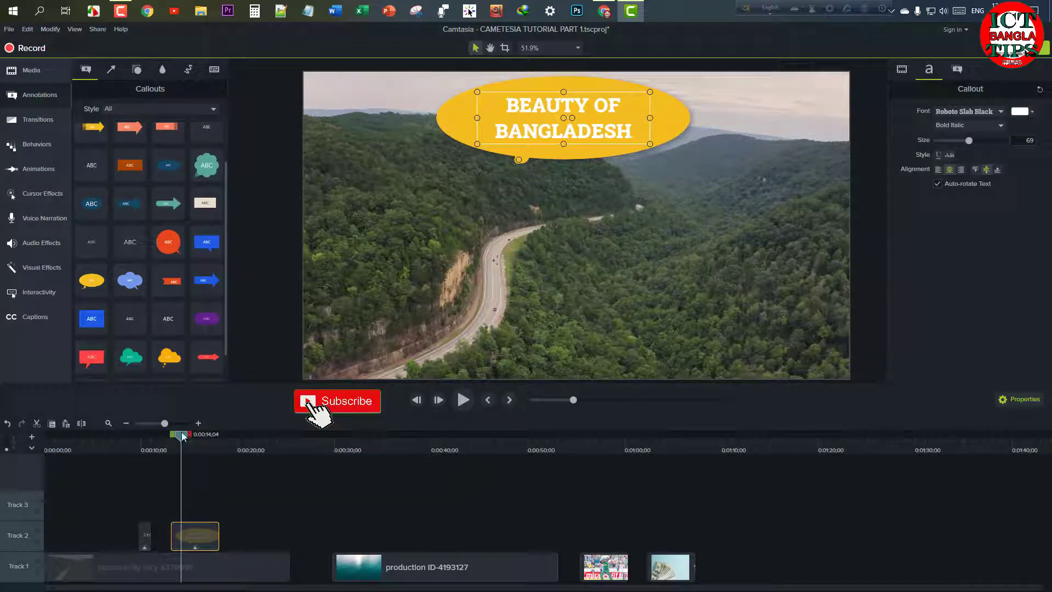
Step: Play back the footage from just before the yellow callout until past its end
drag(183, 436, 165, 439)
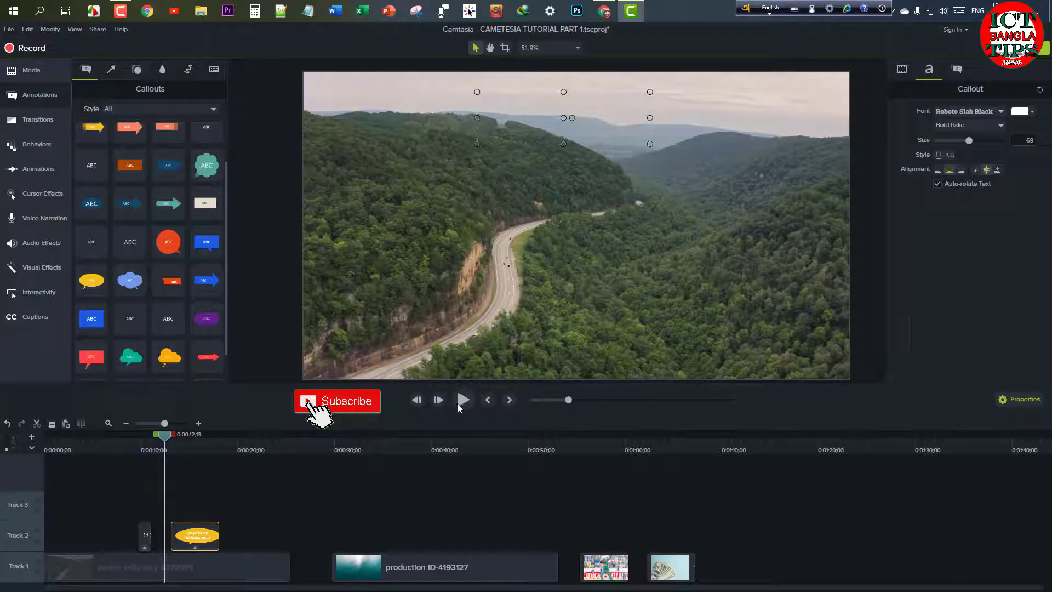
click(462, 403)
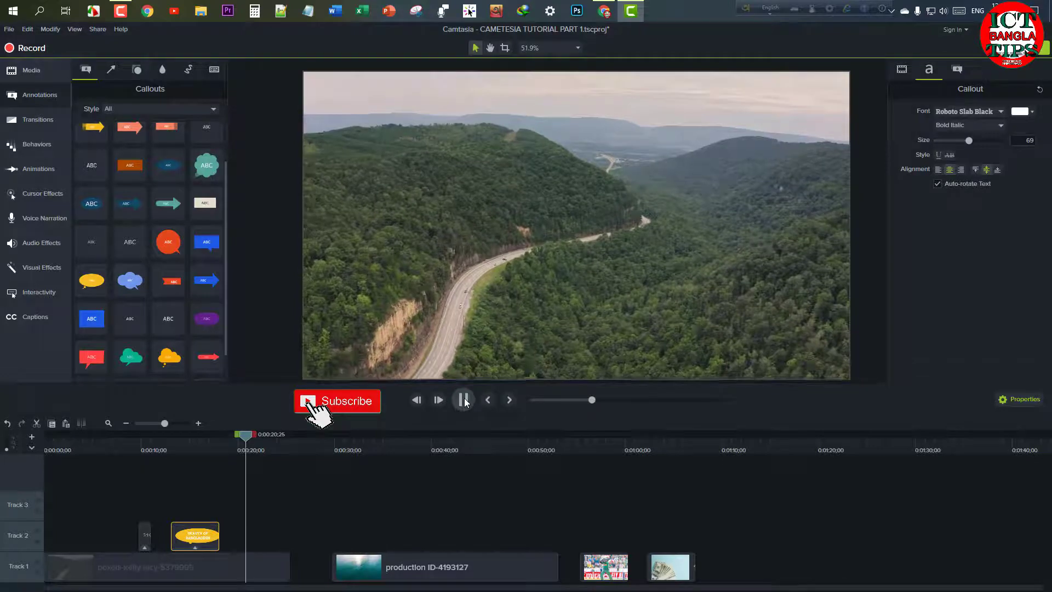
click(463, 400)
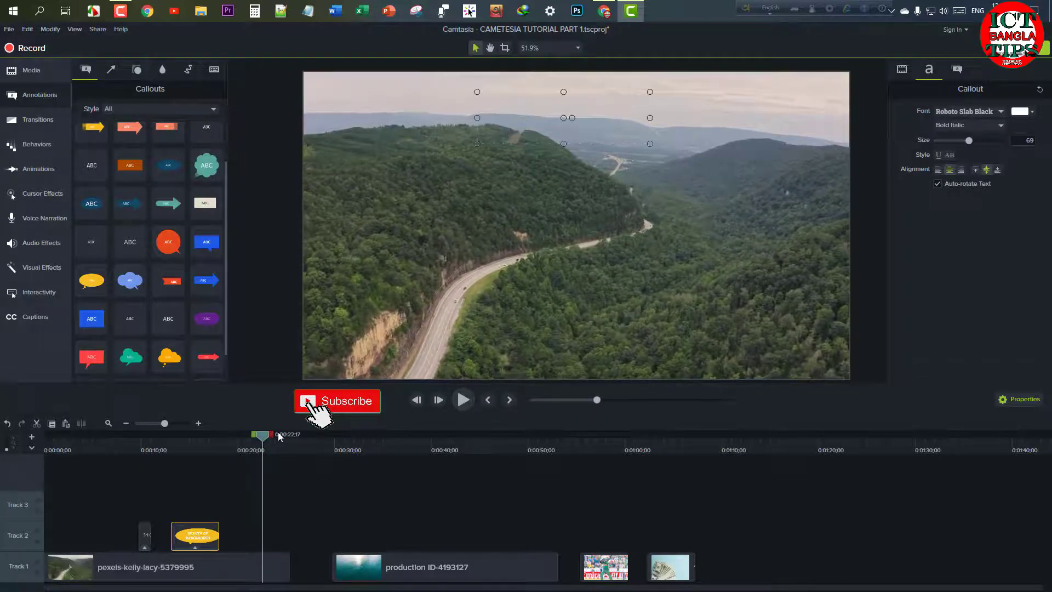
Step: Add the red speech-bubble callout to Track 2 above the end of the pexels-kelly-lacy-5379995 clip and preview the frame at 0:00:21;05
drag(262, 436, 164, 435)
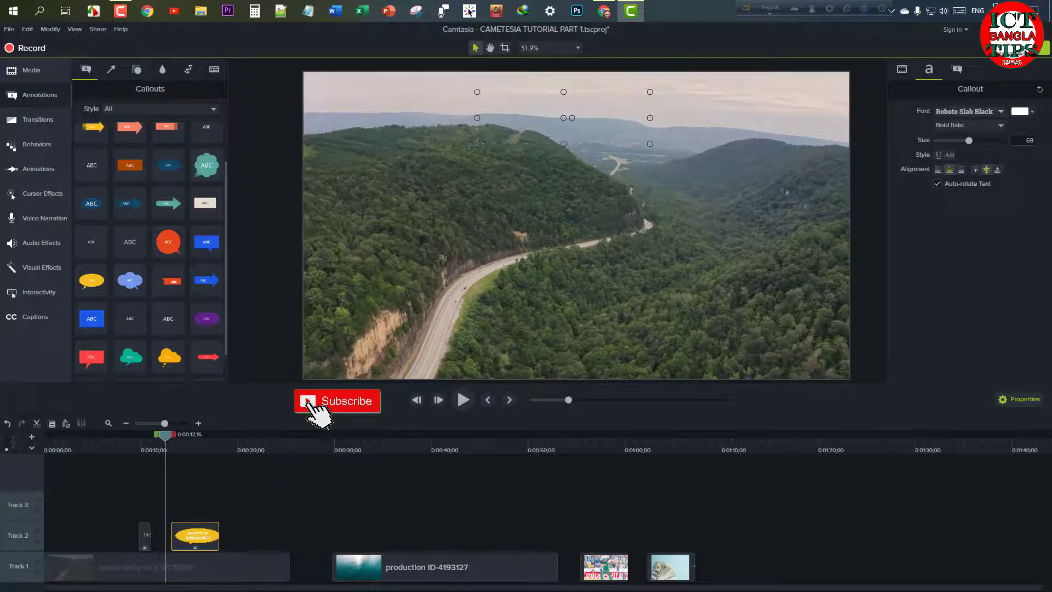
scroll(183, 272, down, 1)
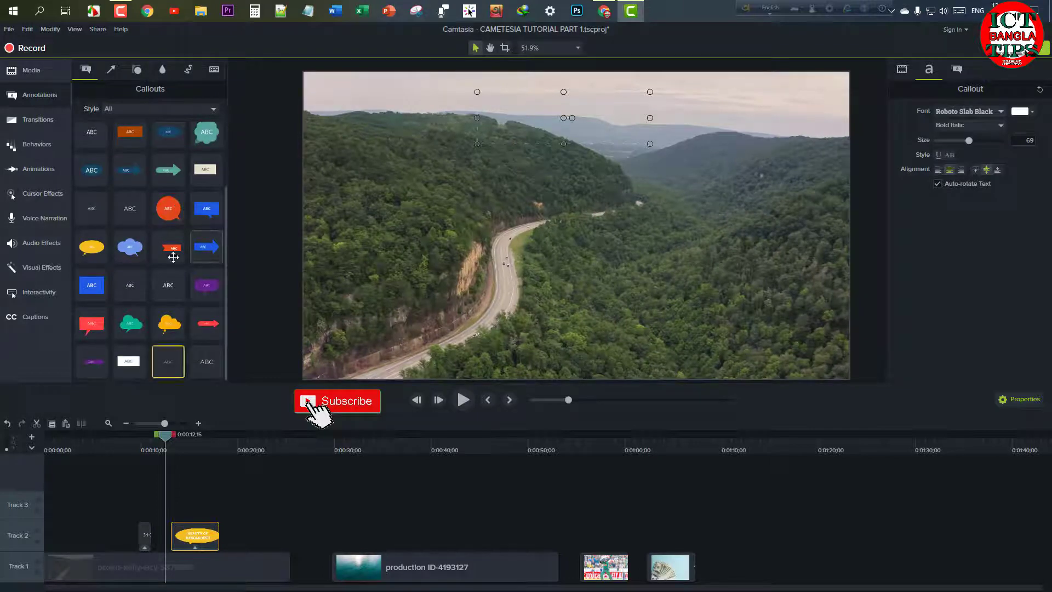
scroll(174, 236, up, 3)
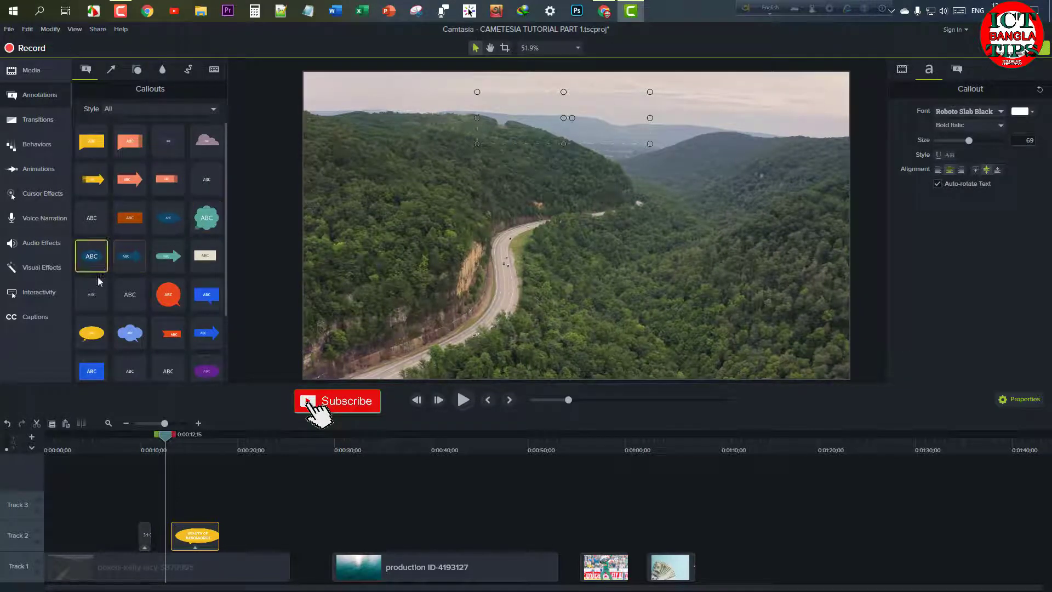
scroll(181, 272, down, 2)
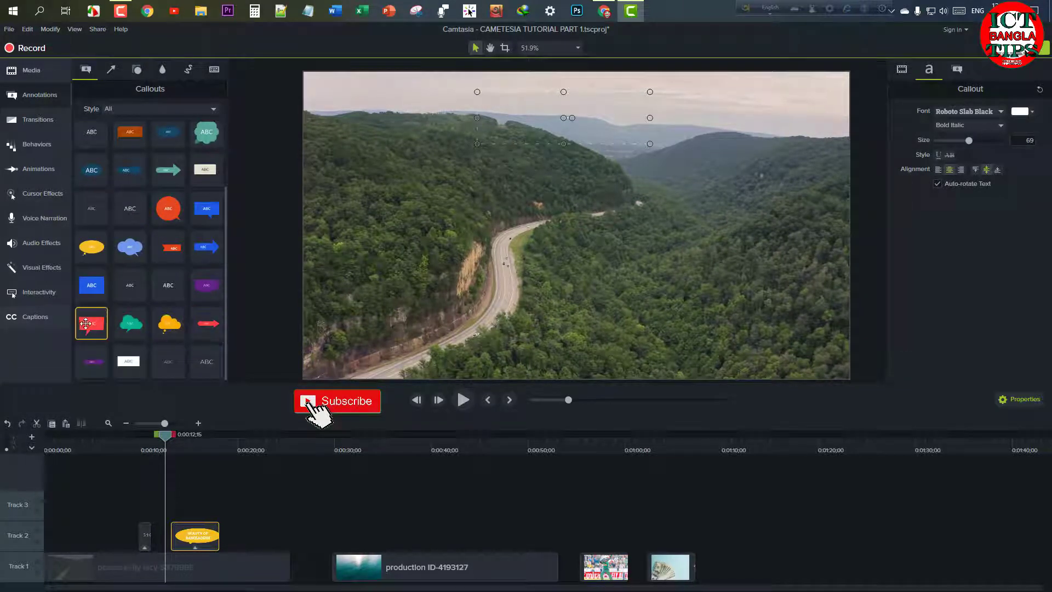
scroll(164, 230, up, 2)
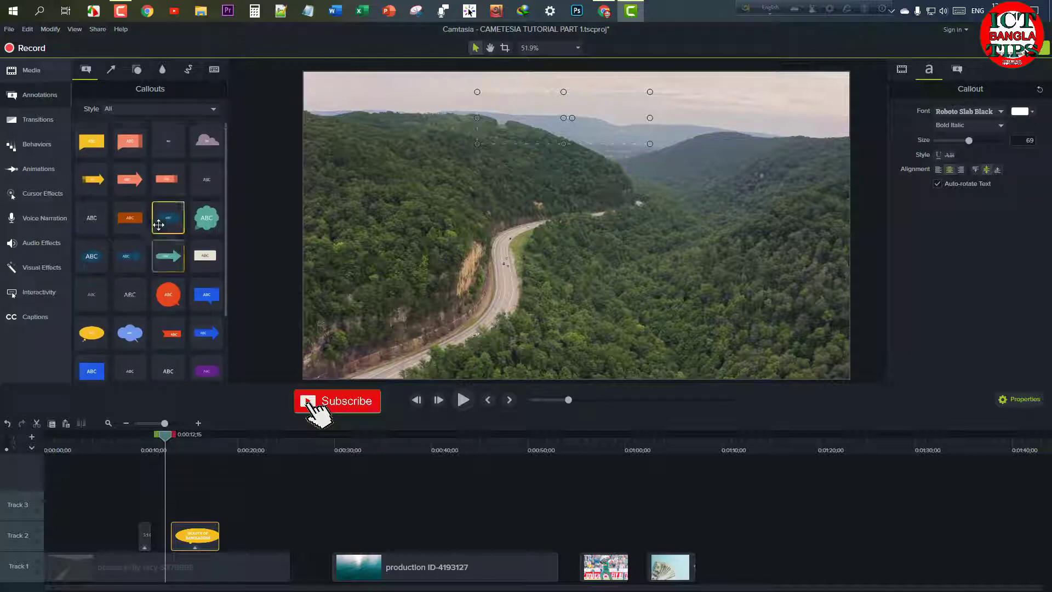
scroll(161, 232, down, 2)
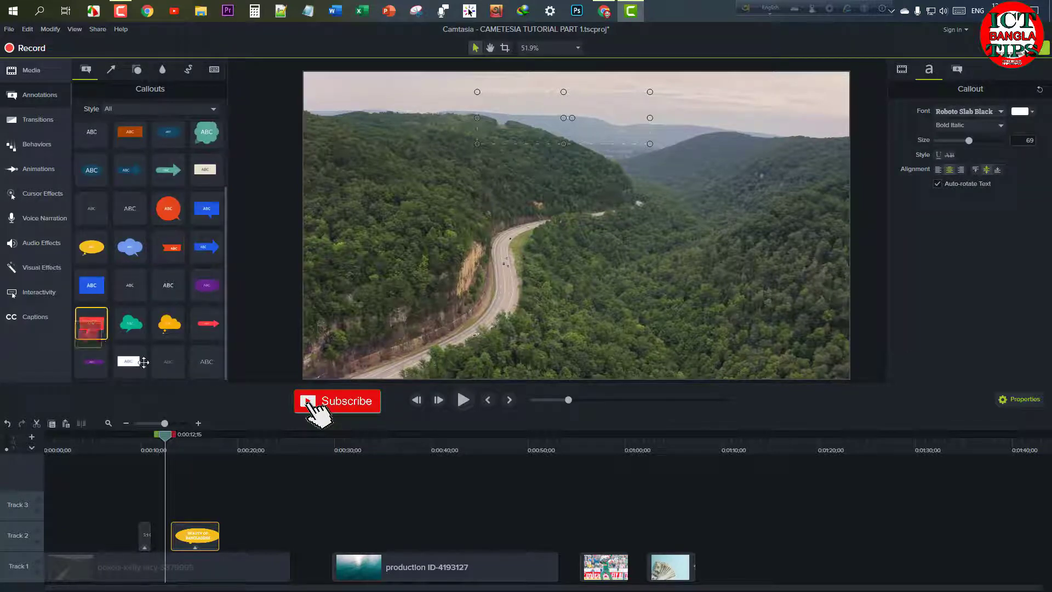
drag(90, 324, 259, 535)
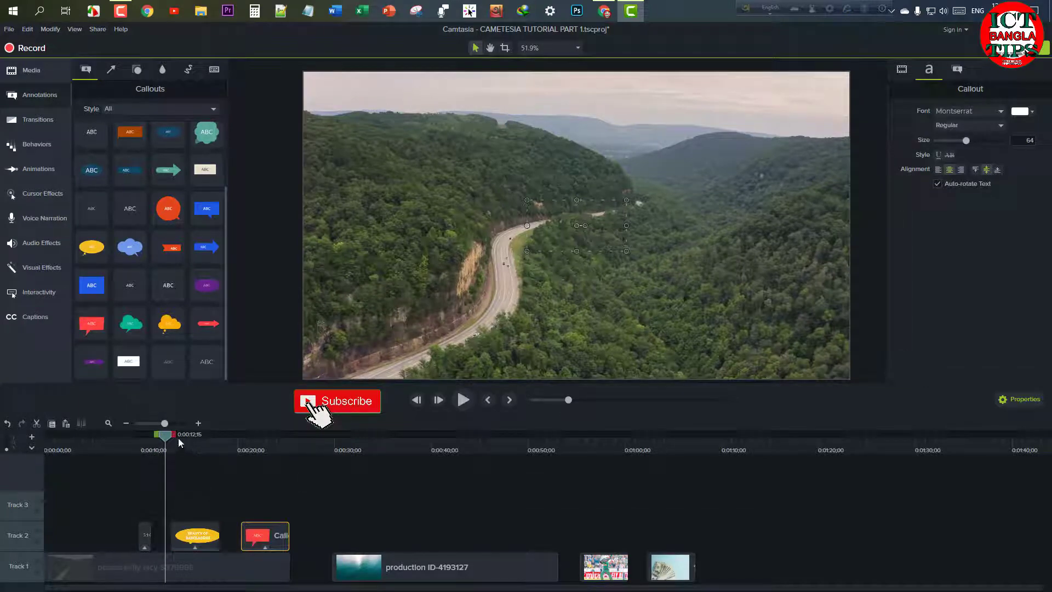
drag(167, 440, 249, 456)
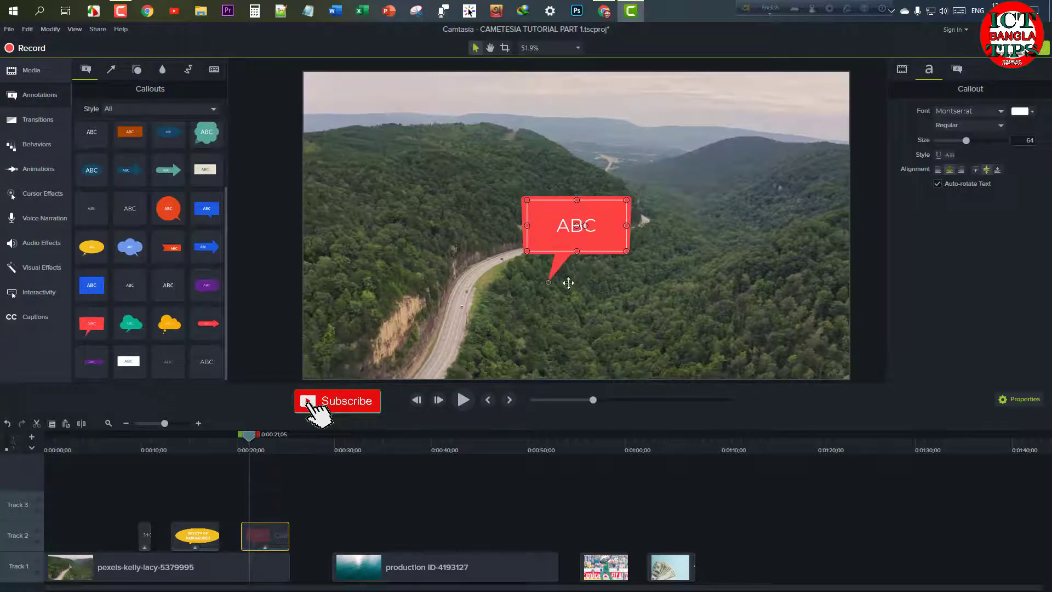
Step: Try the red callout higher in the frame with its tail stretched toward the road, and delete it from Track 2
drag(596, 225, 613, 172)
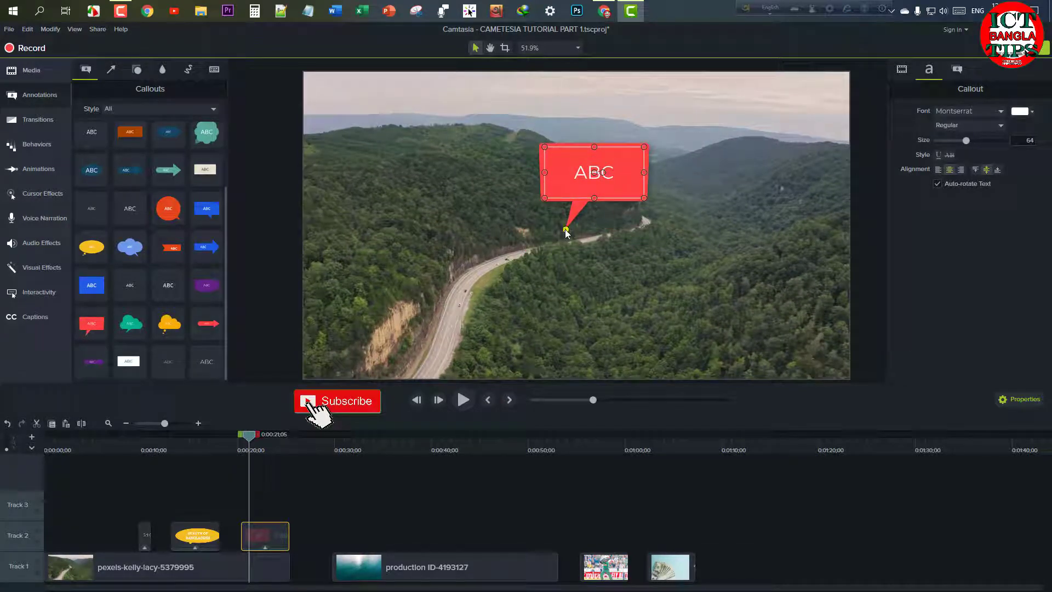
drag(561, 234, 462, 296)
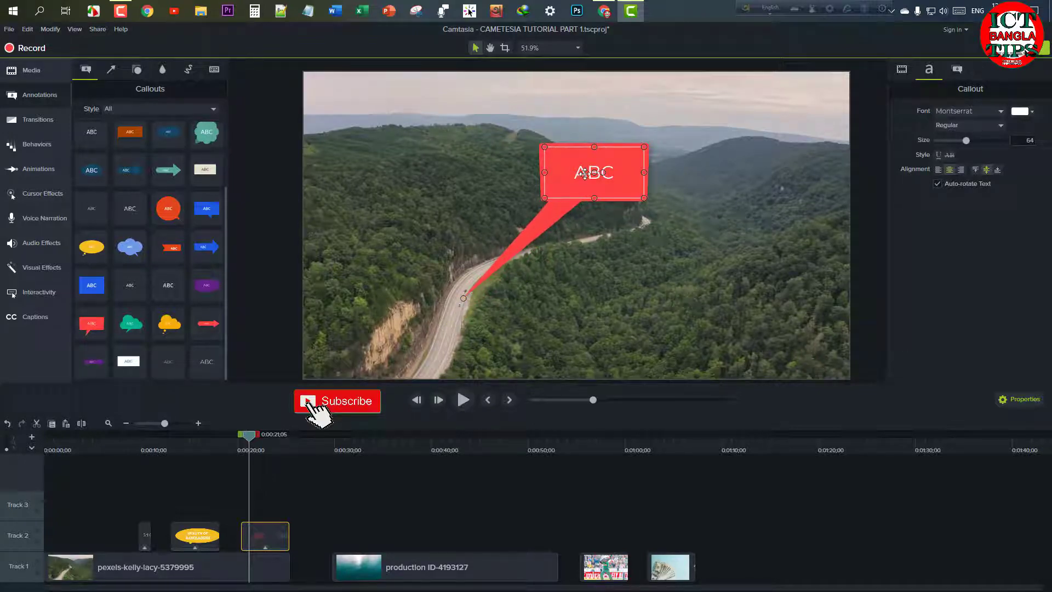
drag(585, 173, 677, 174)
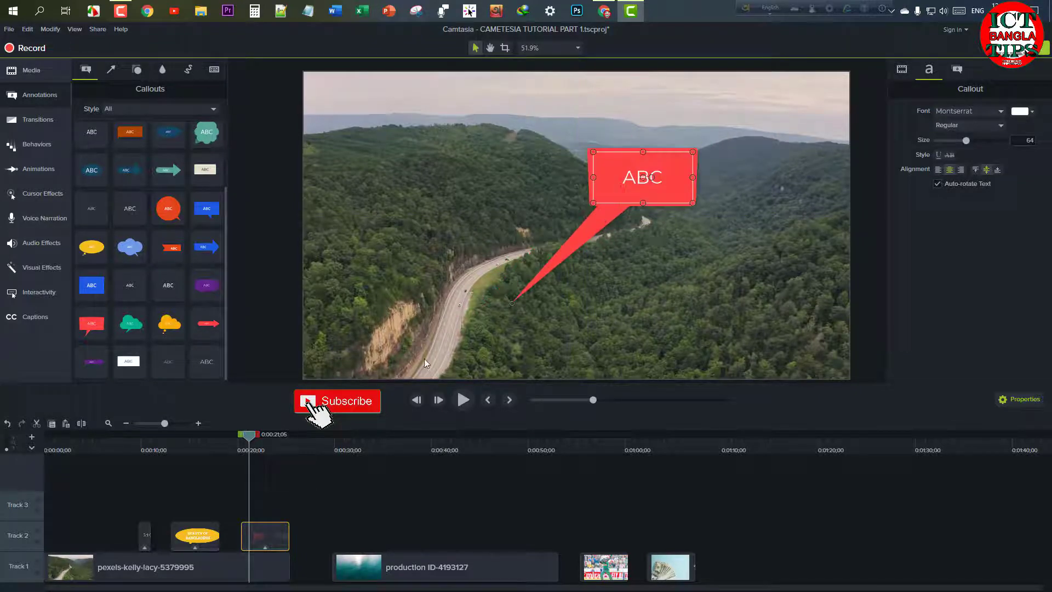
right_click(268, 527)
click(333, 302)
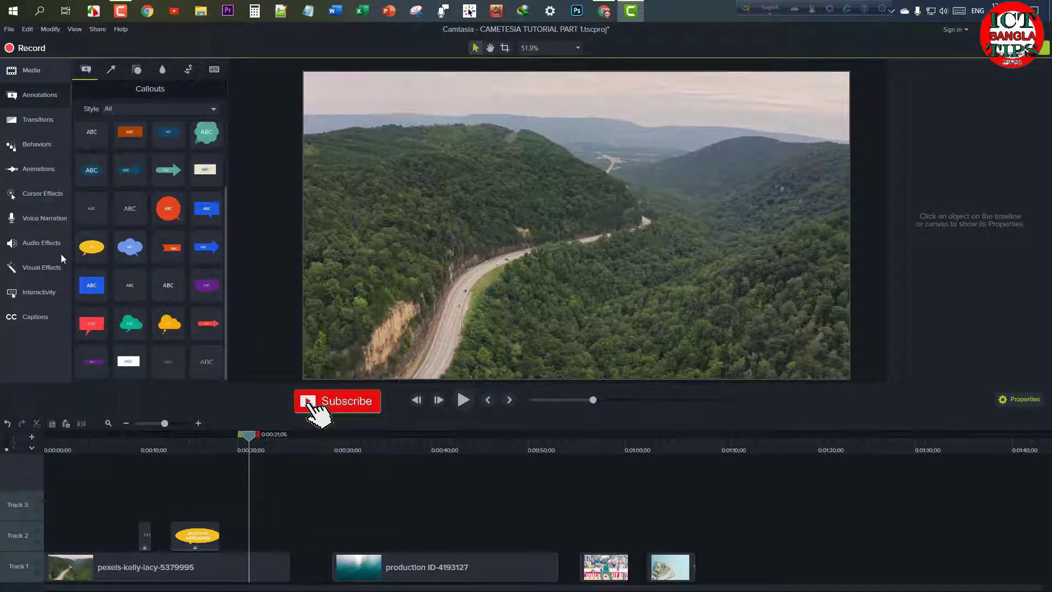
Step: Add a yellow single-headed arrow to Track 2 starting at 0:00:21;05 and lengthen it by extending its tail
click(110, 70)
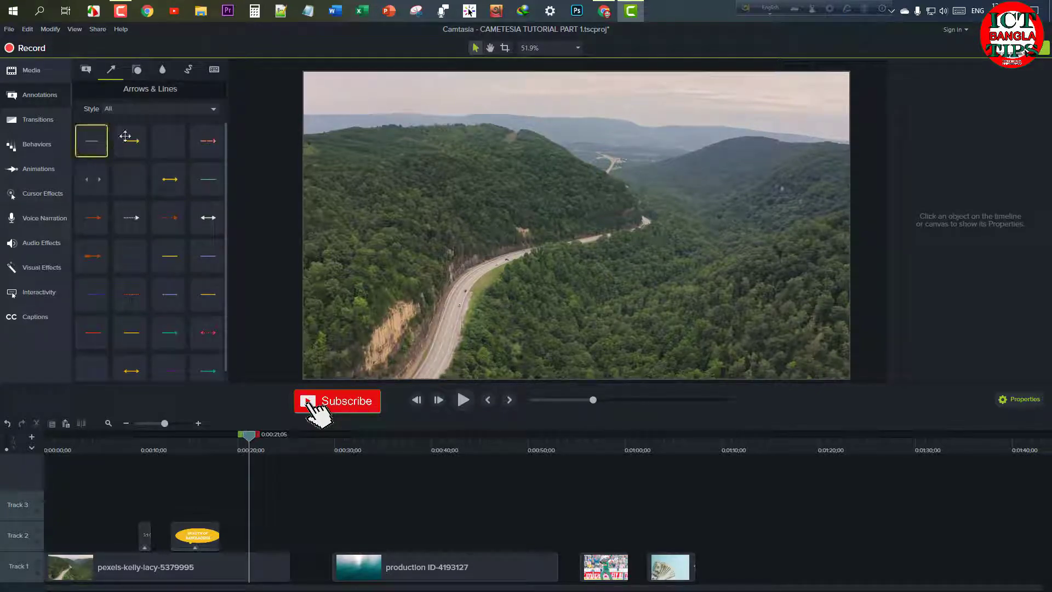
drag(125, 136, 242, 483)
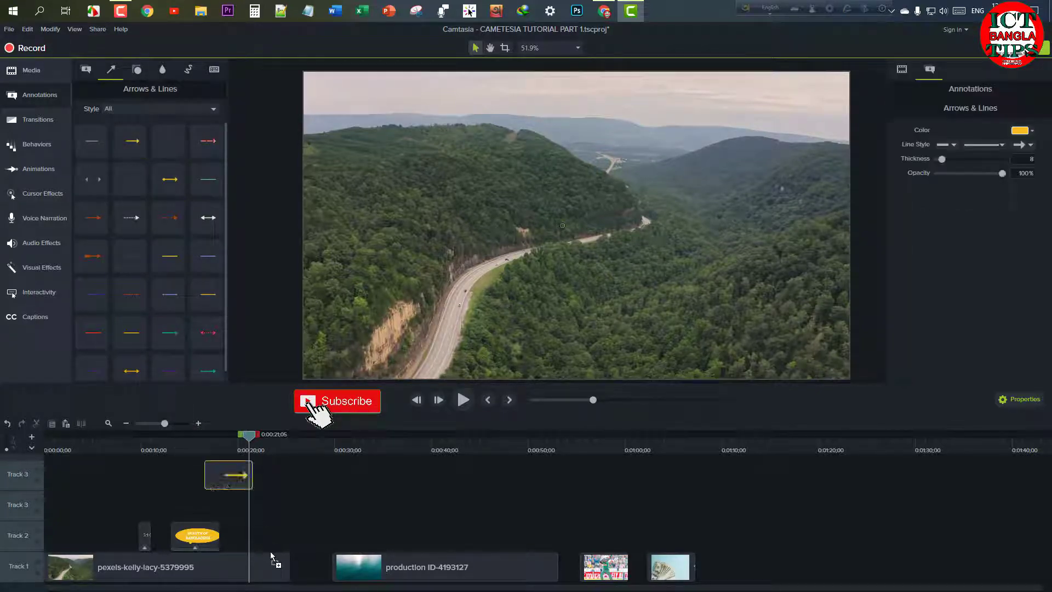
drag(271, 557, 274, 536)
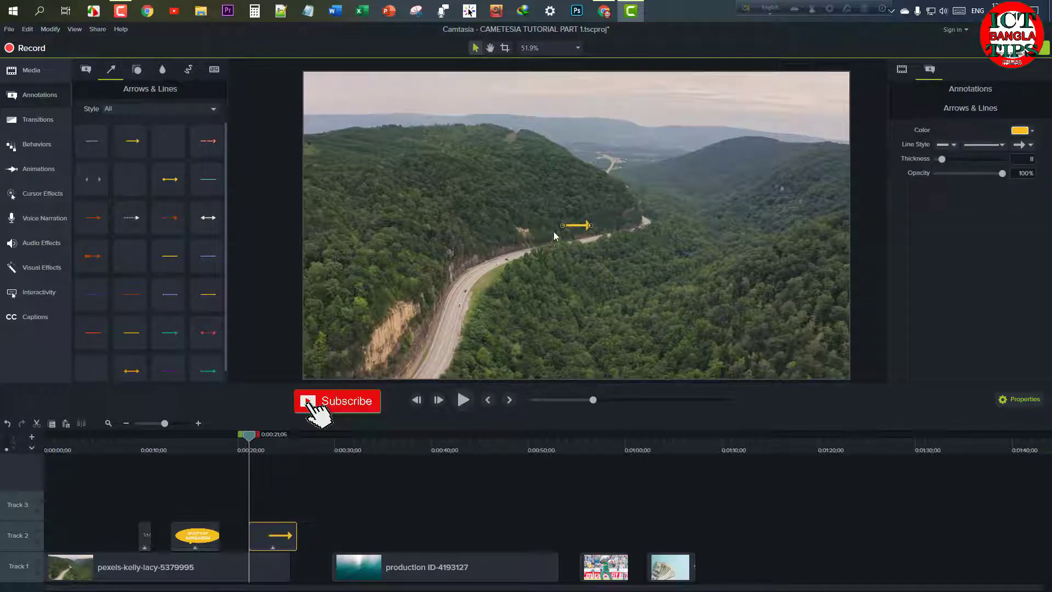
drag(564, 225, 528, 226)
Step: Recolour the arrow magenta and set its thickness to 25 with 100% opacity
click(1030, 134)
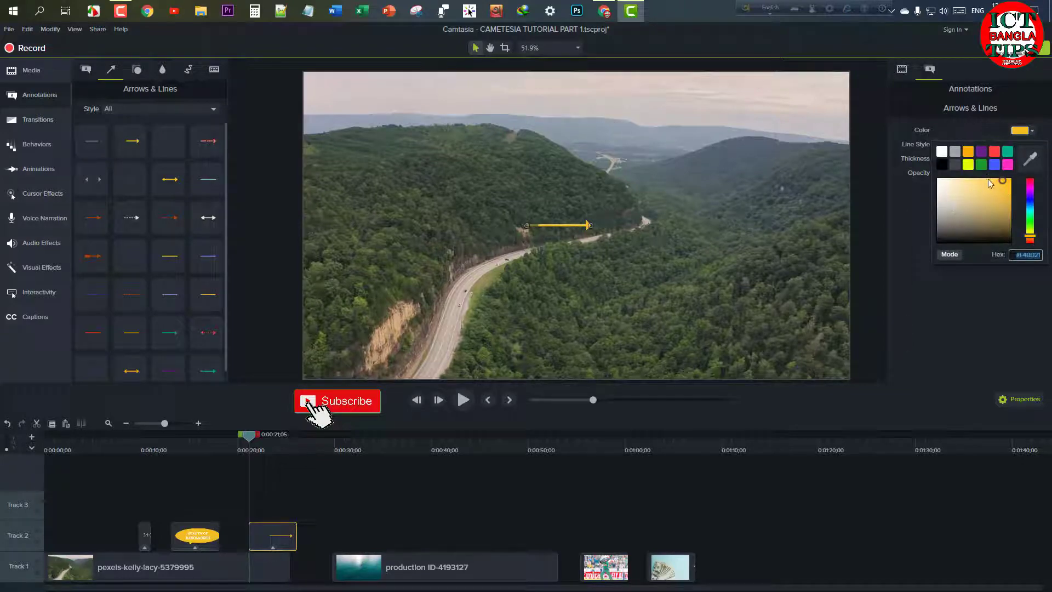
click(1032, 186)
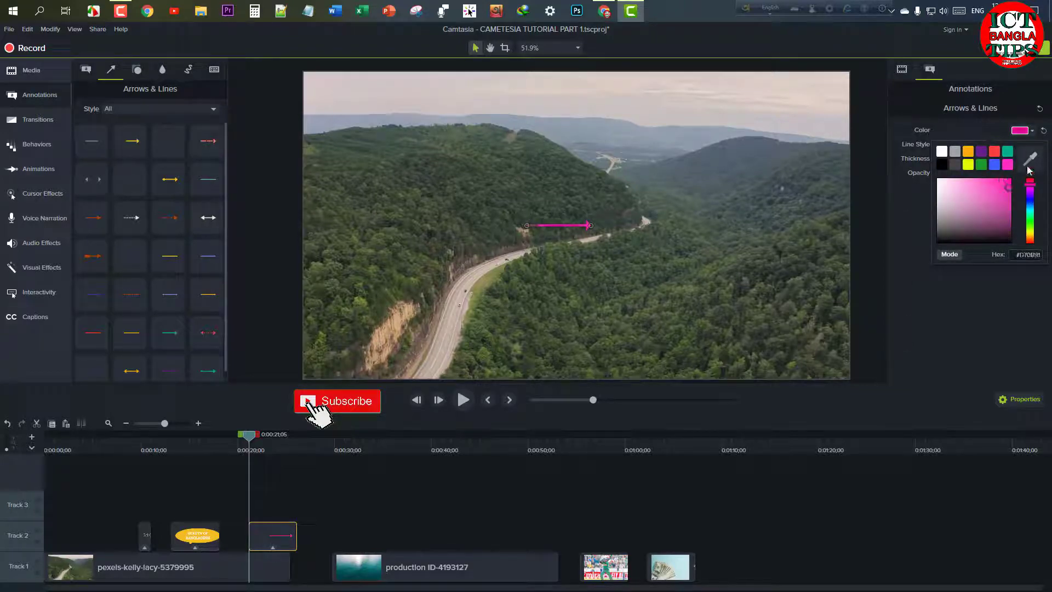
click(963, 303)
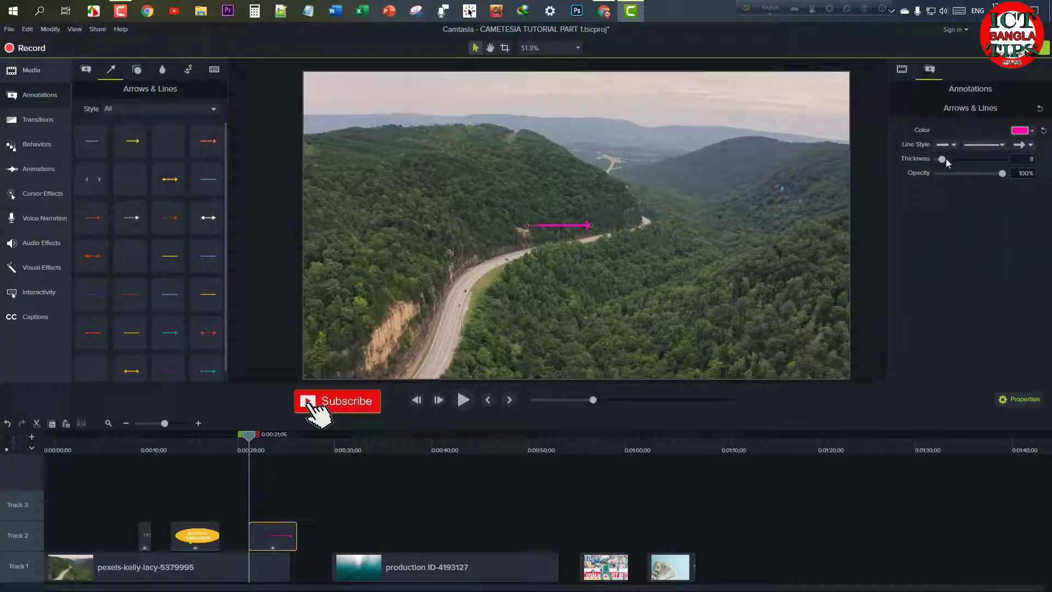
mouse_move(943, 163)
mouse_down()
mouse_move(969, 163)
mouse_move(956, 162)
mouse_up()
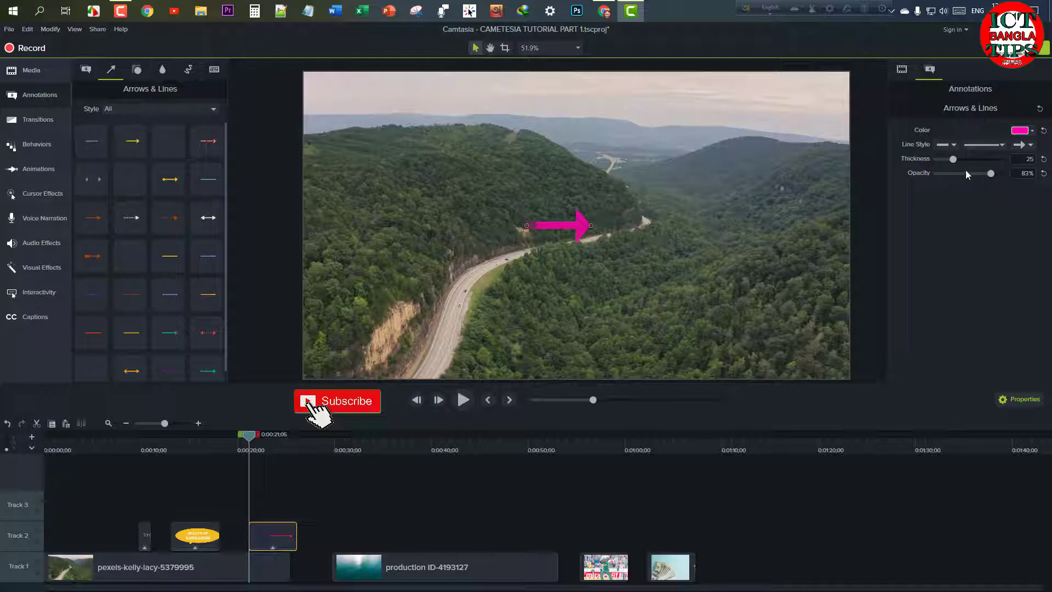
drag(966, 173, 1013, 175)
Step: Move the magenta arrow onto the left hillside and shorten it so that it points up and to the left
drag(529, 225, 484, 144)
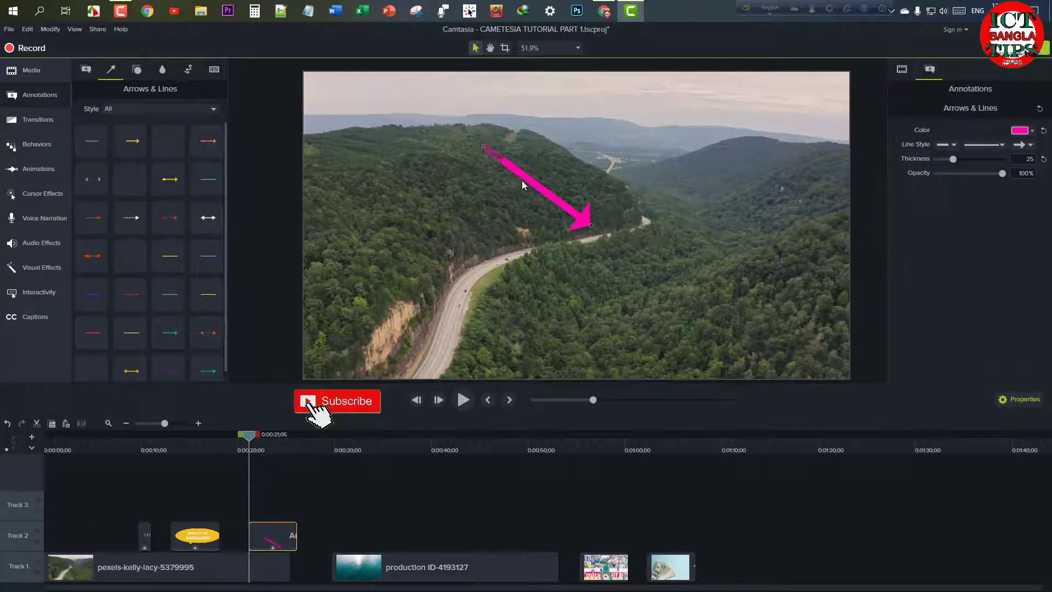
drag(525, 178, 404, 160)
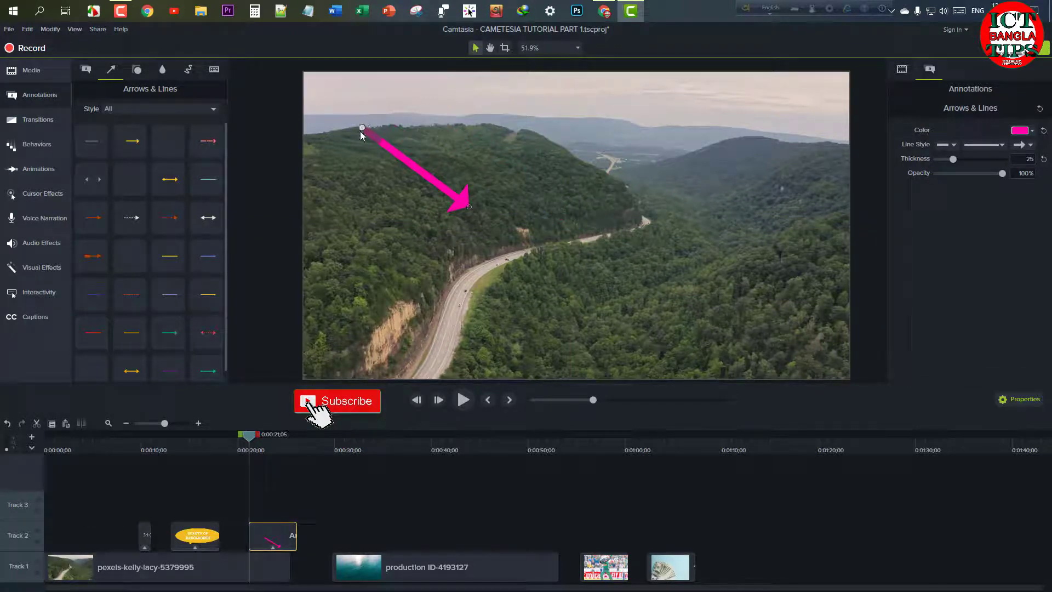
drag(362, 127, 442, 188)
Step: Add a yellow double-headed arrow to Track 2 starting at 0:00:29;25 and close the gap before the production ID-4193127 clip
scroll(164, 279, down, 1)
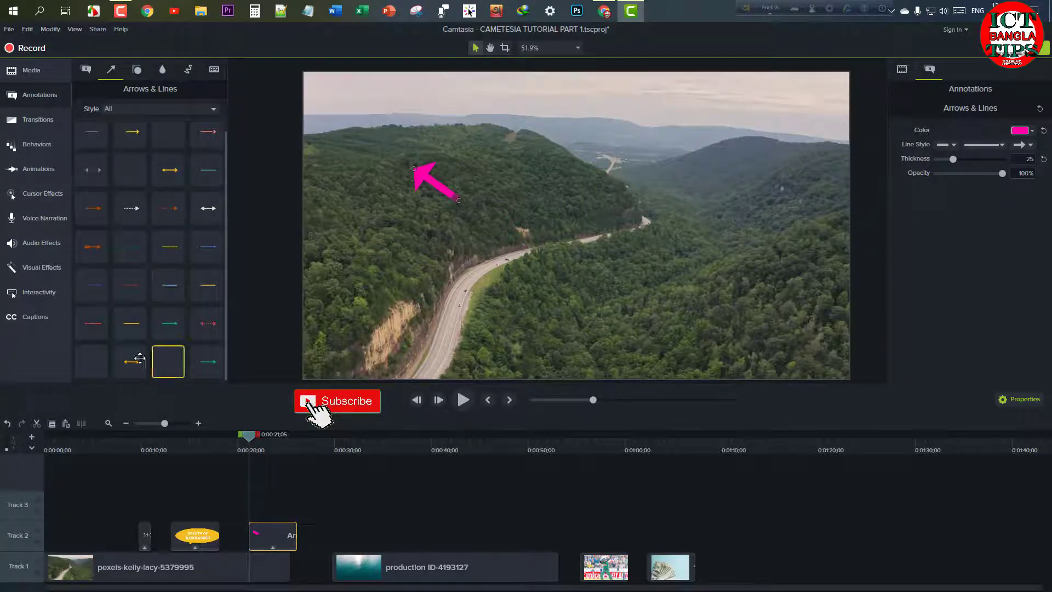
drag(131, 362, 320, 565)
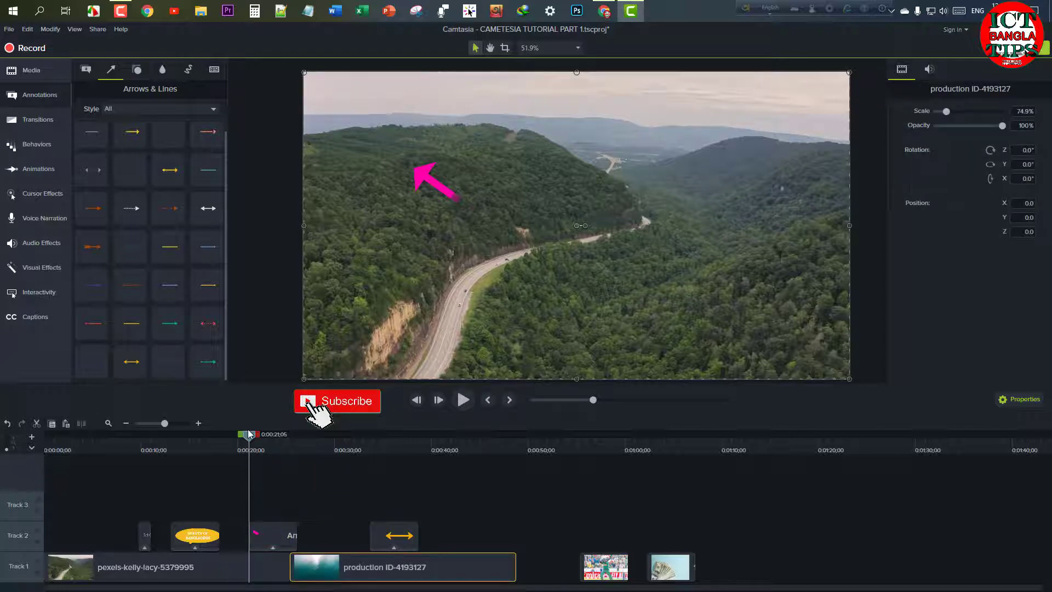
drag(279, 443, 332, 438)
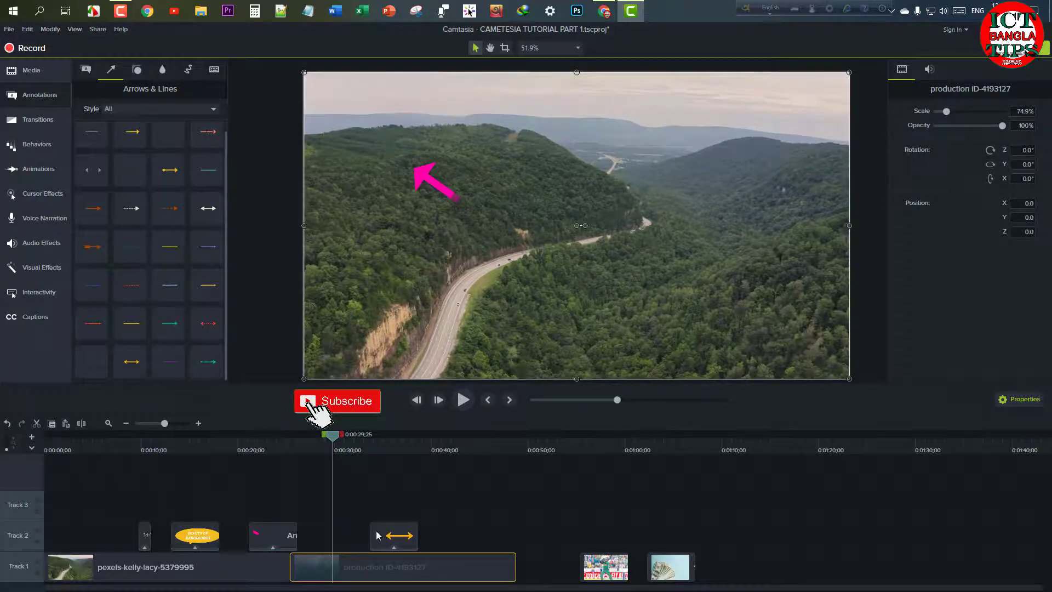
drag(384, 541, 347, 541)
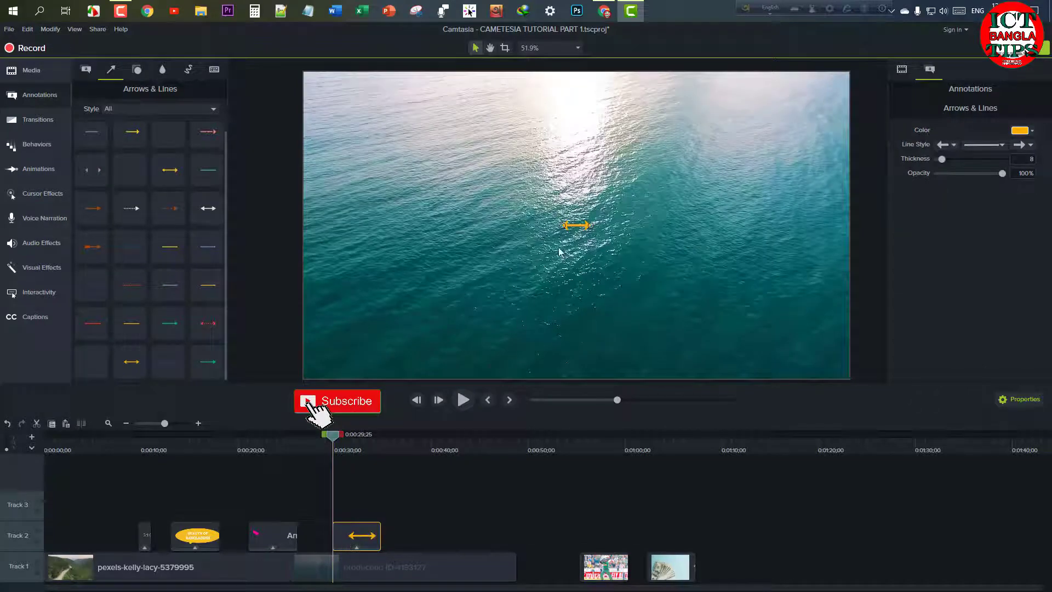
Step: Style the double-headed arrow black at thickness 21, lengthened and placed nearly level across the sun's reflection on the water
drag(563, 224, 456, 215)
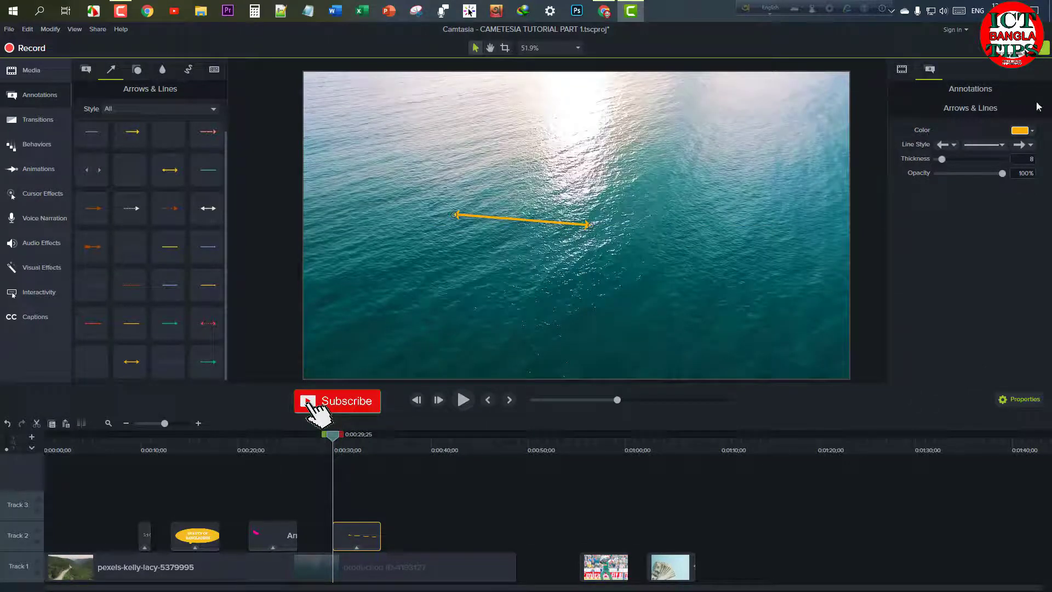
click(1017, 131)
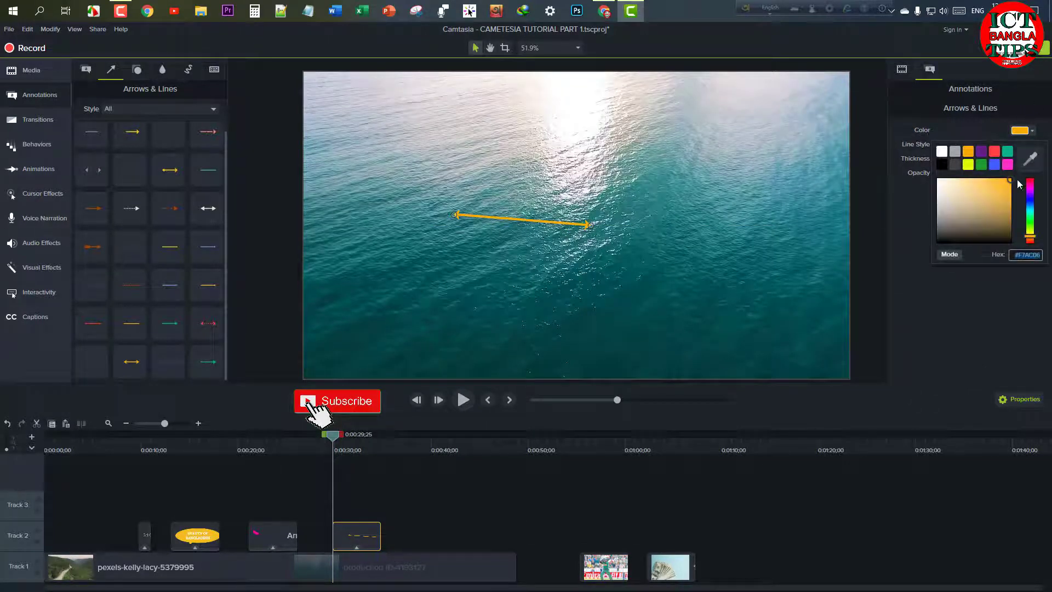
click(942, 165)
mouse_move(942, 159)
mouse_down()
mouse_move(981, 160)
mouse_move(951, 160)
mouse_up()
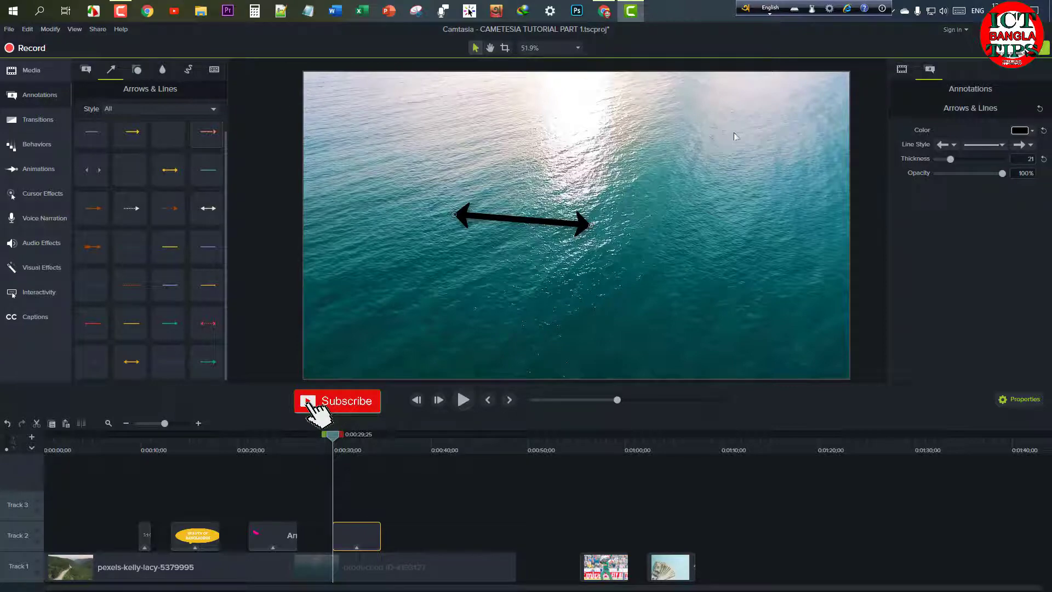
drag(538, 230, 562, 193)
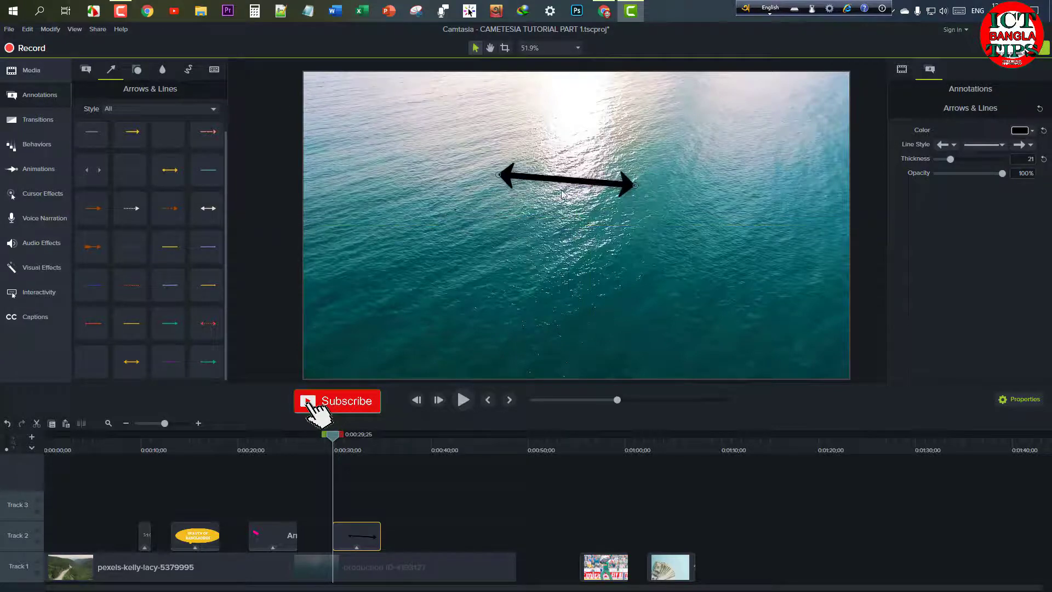
drag(497, 173, 482, 193)
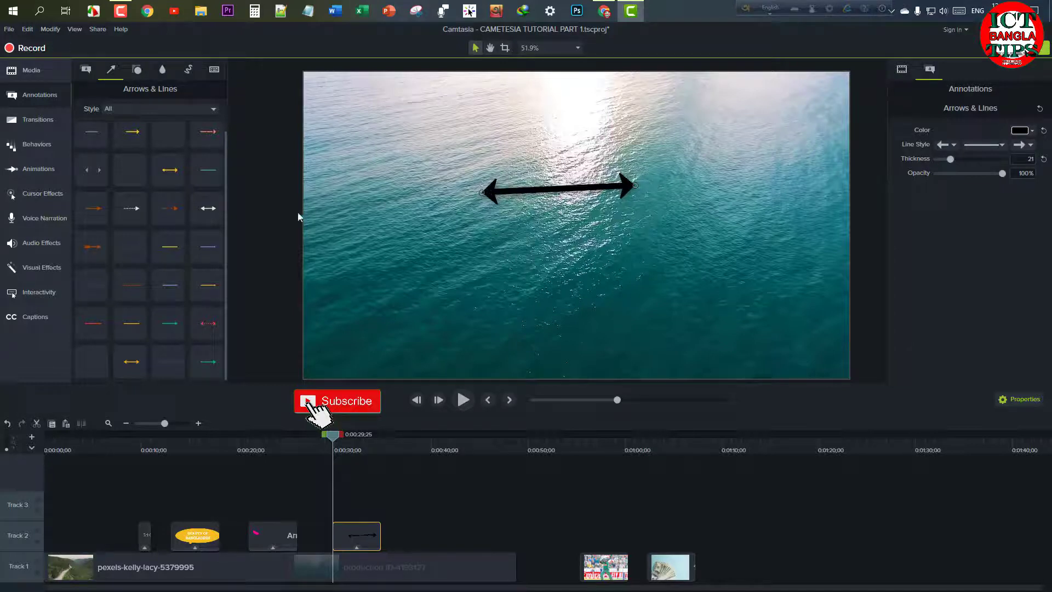
Step: Add a yellow ellipse shape to Track 2 above the production ID-4193127 clip and show it at 0:00:39;27
scroll(169, 208, up, 1)
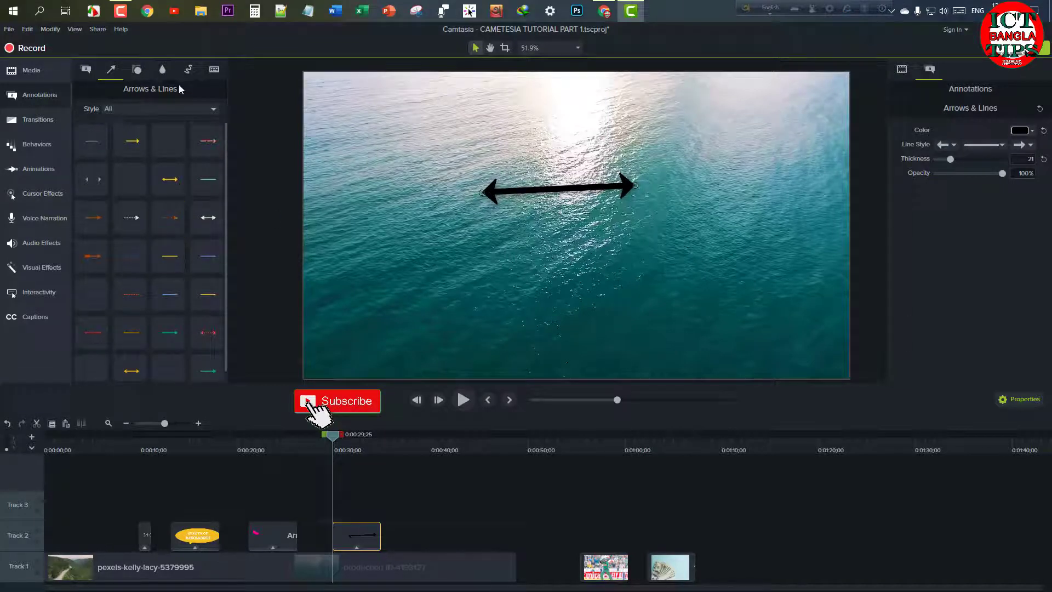
click(136, 77)
scroll(201, 223, down, 1)
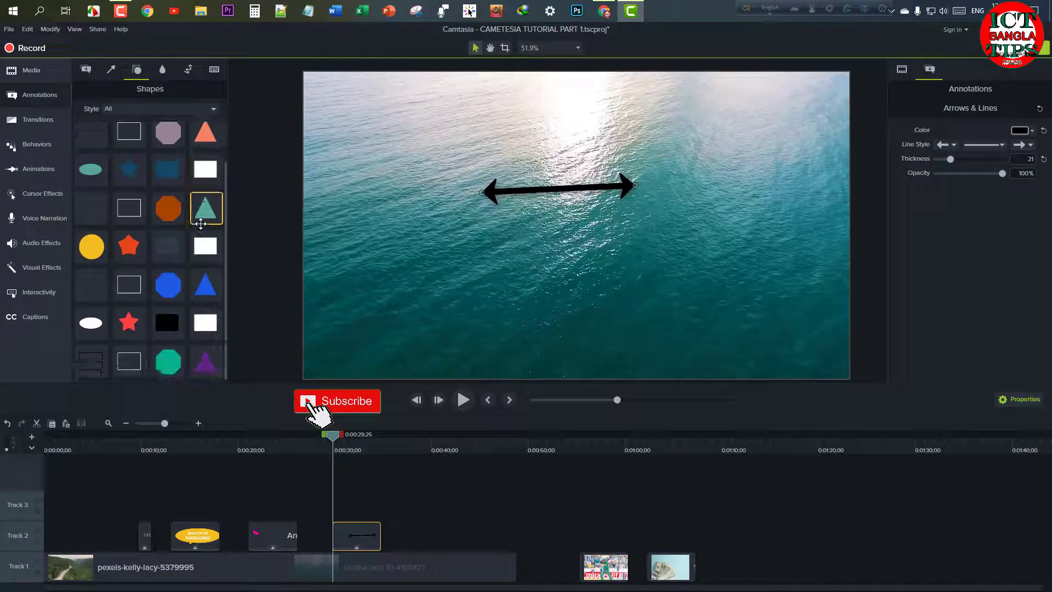
scroll(201, 223, up, 1)
scroll(200, 224, down, 1)
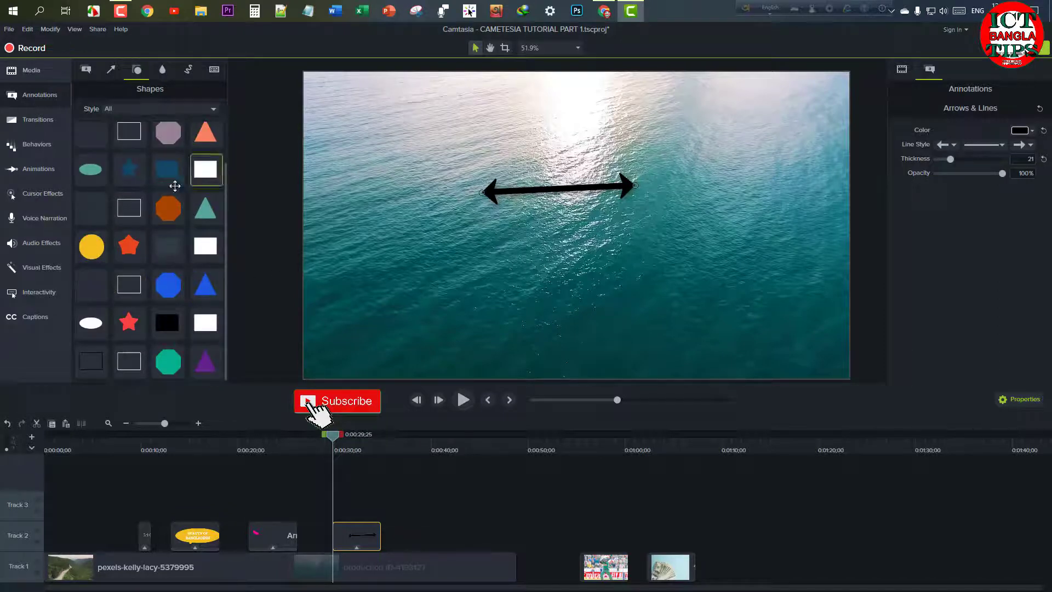
scroll(169, 192, up, 1)
drag(91, 141, 420, 555)
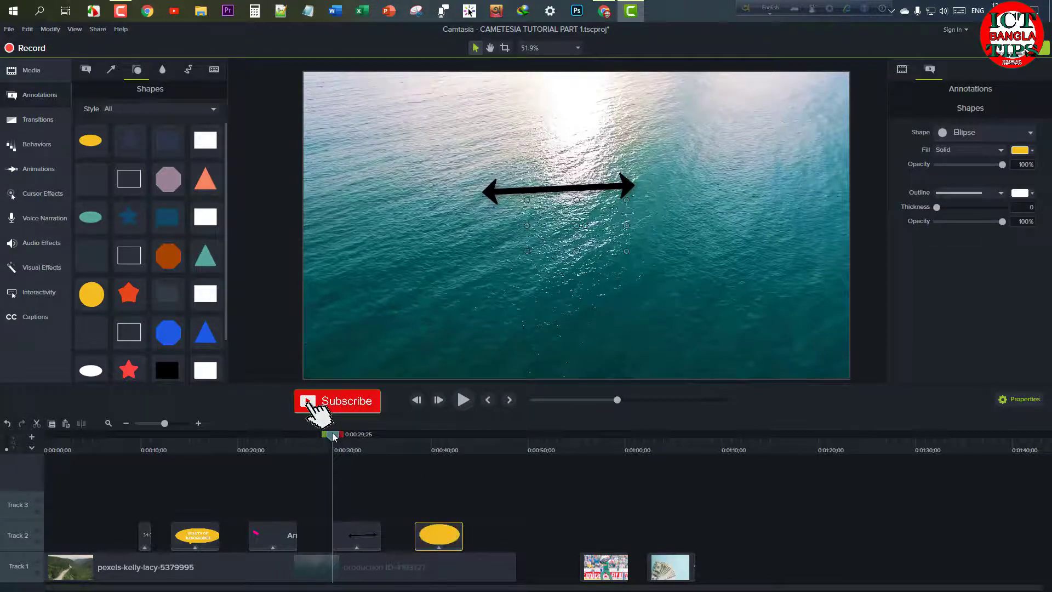
drag(333, 434, 431, 438)
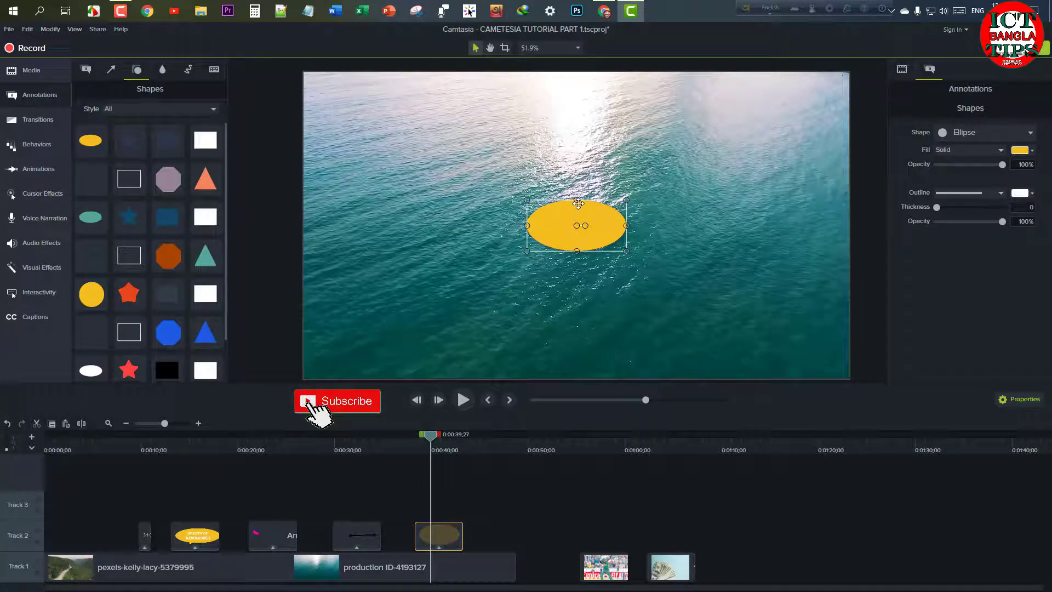
Step: Enlarge the yellow ellipse up and to the right and change its solid fill to white at 100% opacity
drag(576, 187, 662, 164)
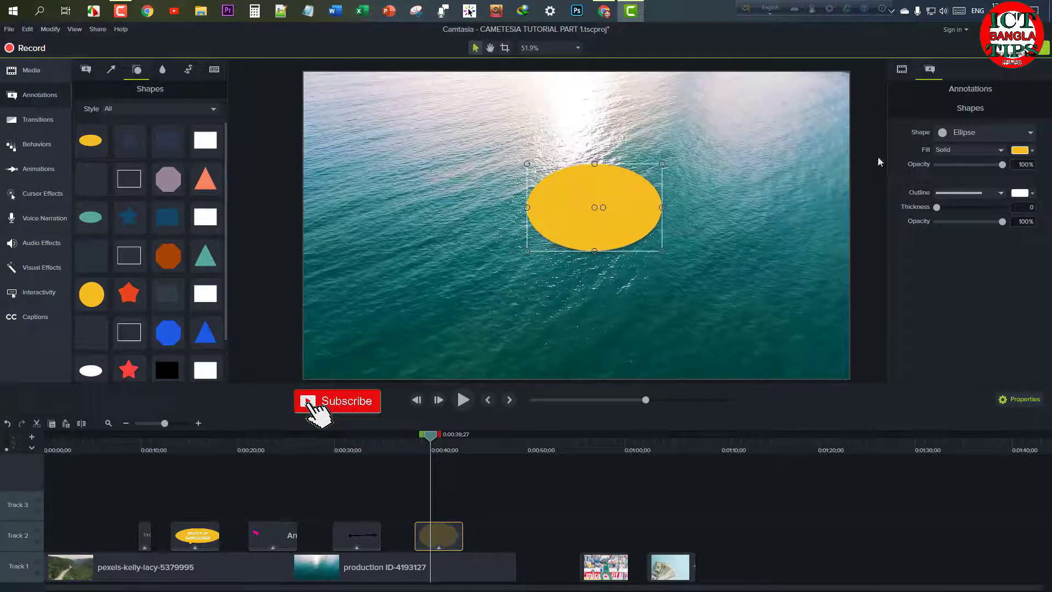
click(975, 165)
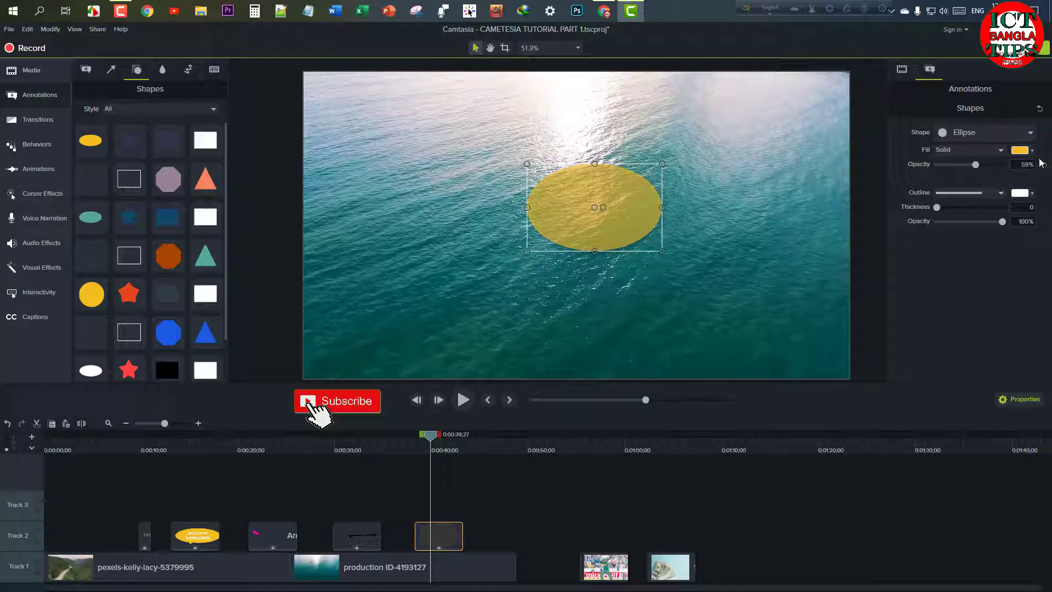
drag(975, 165, 1023, 164)
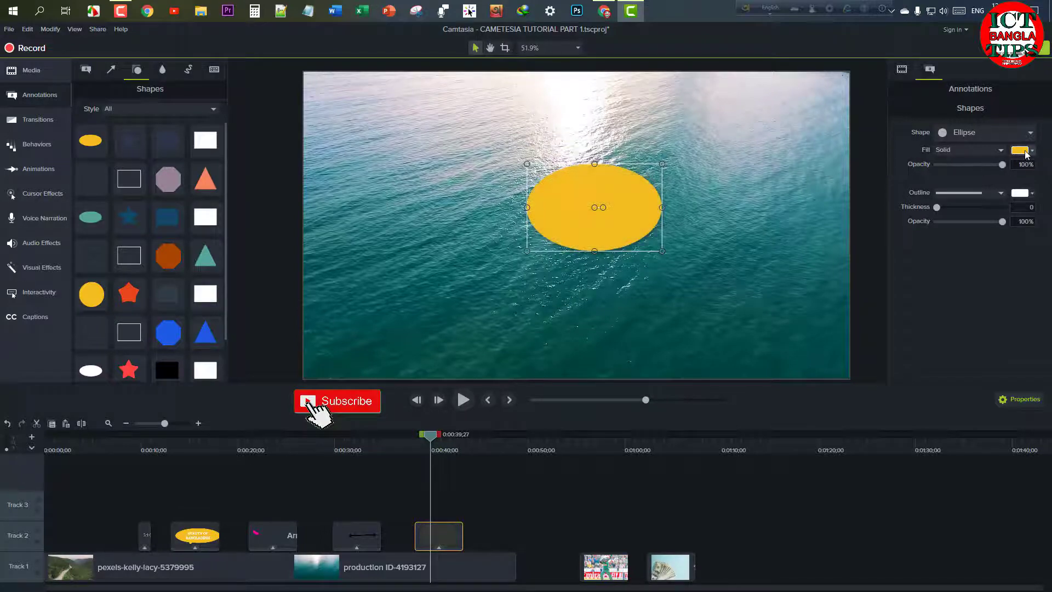
click(1025, 151)
click(941, 185)
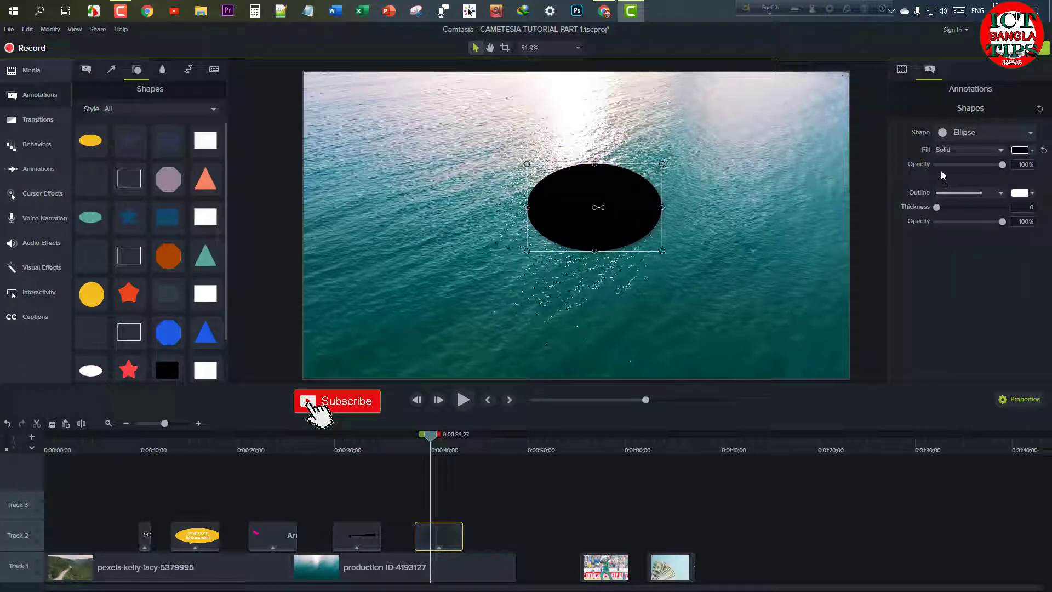
click(1023, 195)
click(944, 245)
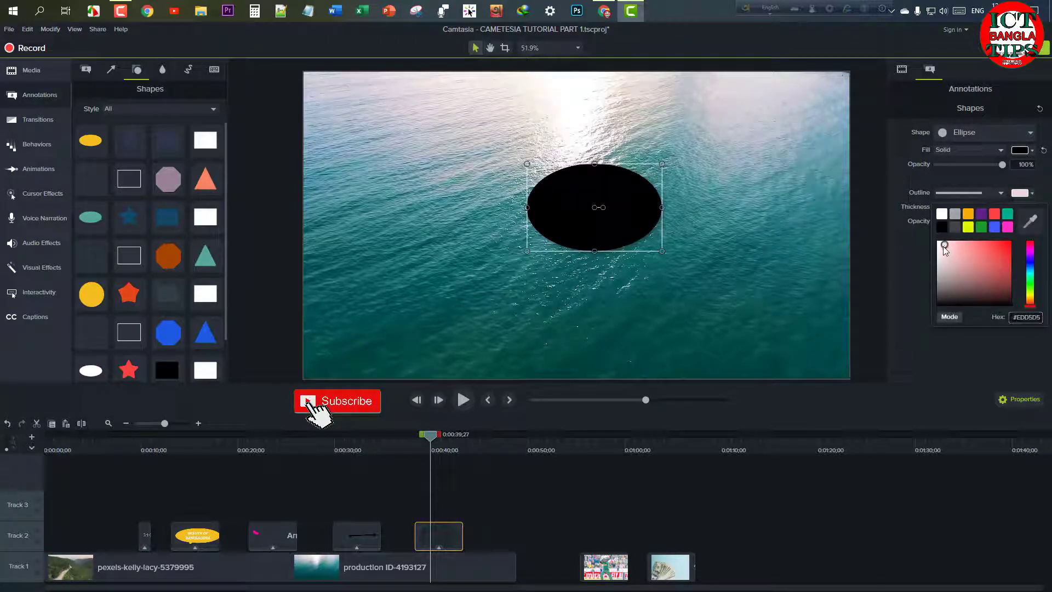
click(1023, 151)
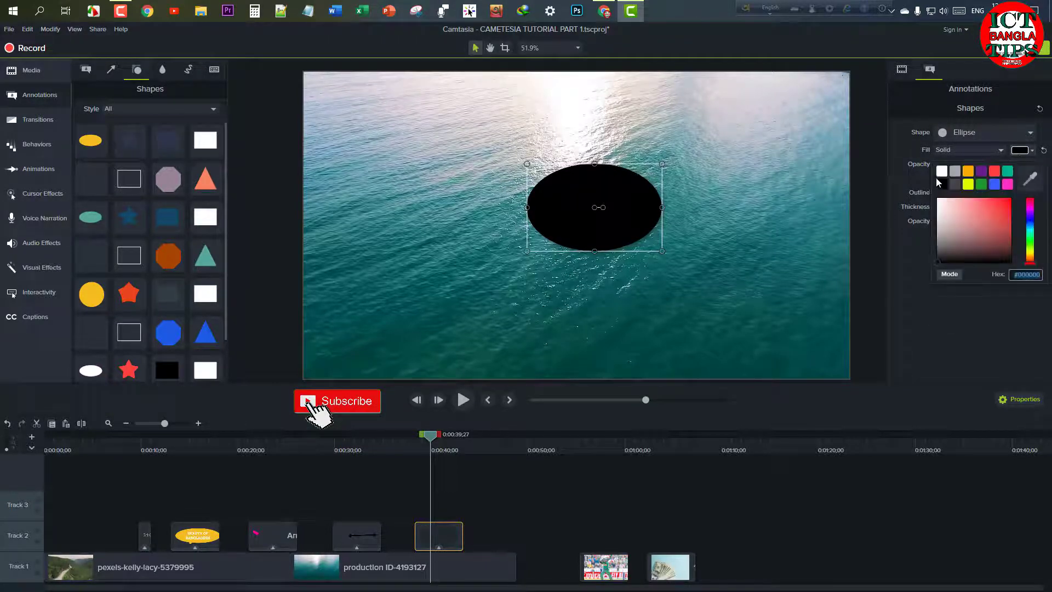
click(942, 171)
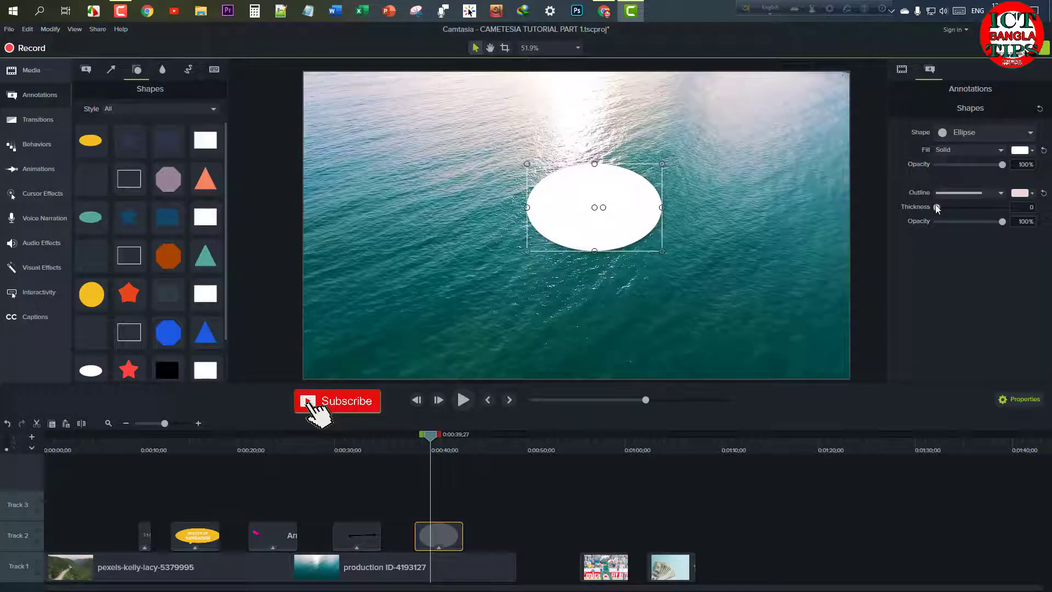
Step: Give the ellipse a black outline at thickness 26, and reshape it into a narrow upright oval left of the sun's reflection
drag(936, 208, 980, 208)
drag(954, 210, 925, 221)
click(1021, 195)
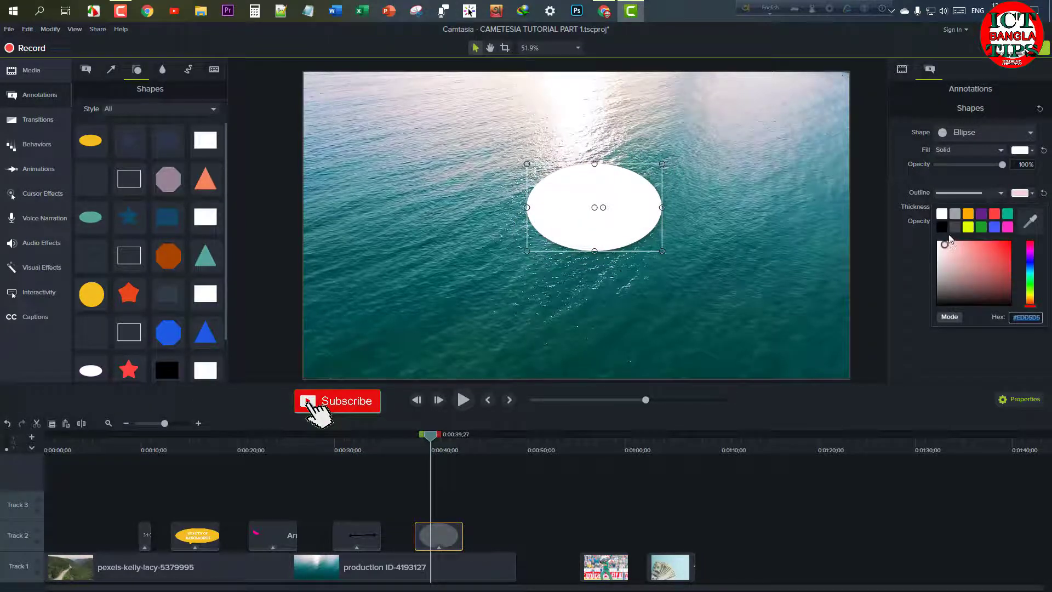
click(942, 227)
drag(938, 208, 955, 205)
drag(662, 220, 517, 226)
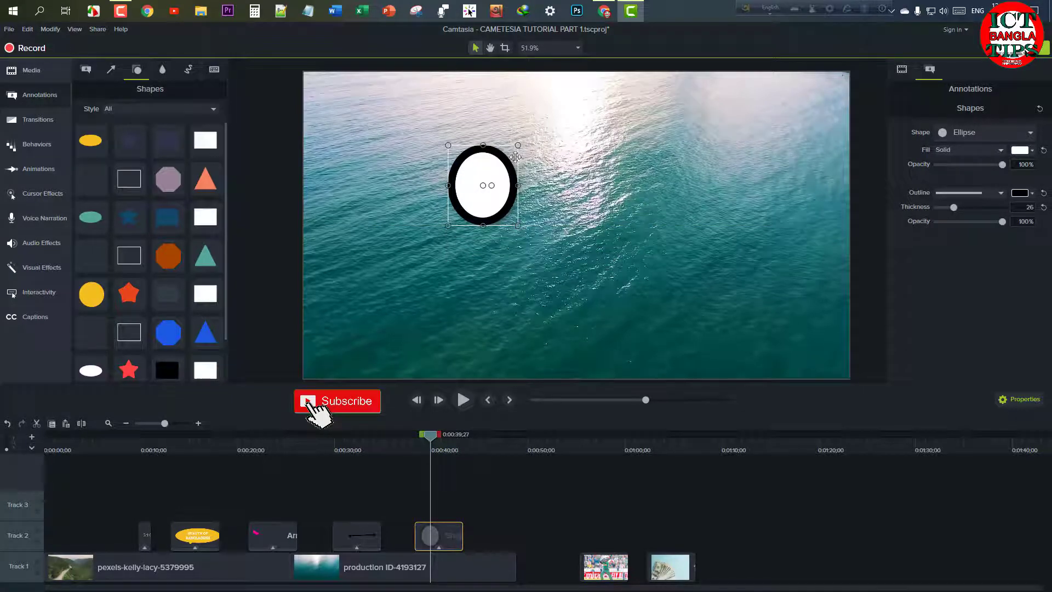
Step: Cut the ellipse from Track 2 and place the image 95027_119 (1).jpg there, starting at 0:00:38;09
right_click(435, 537)
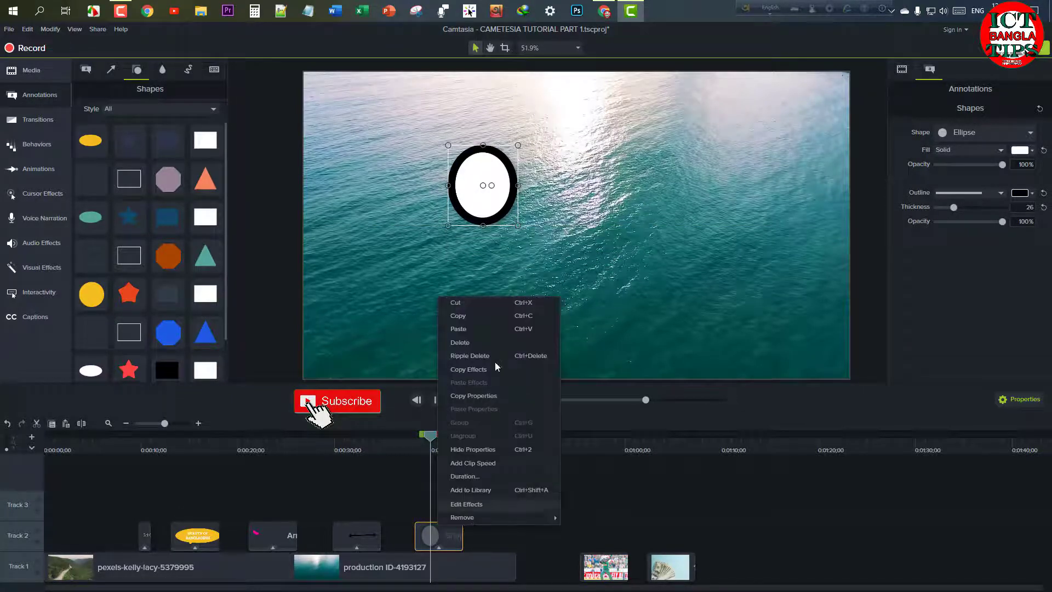
click(476, 303)
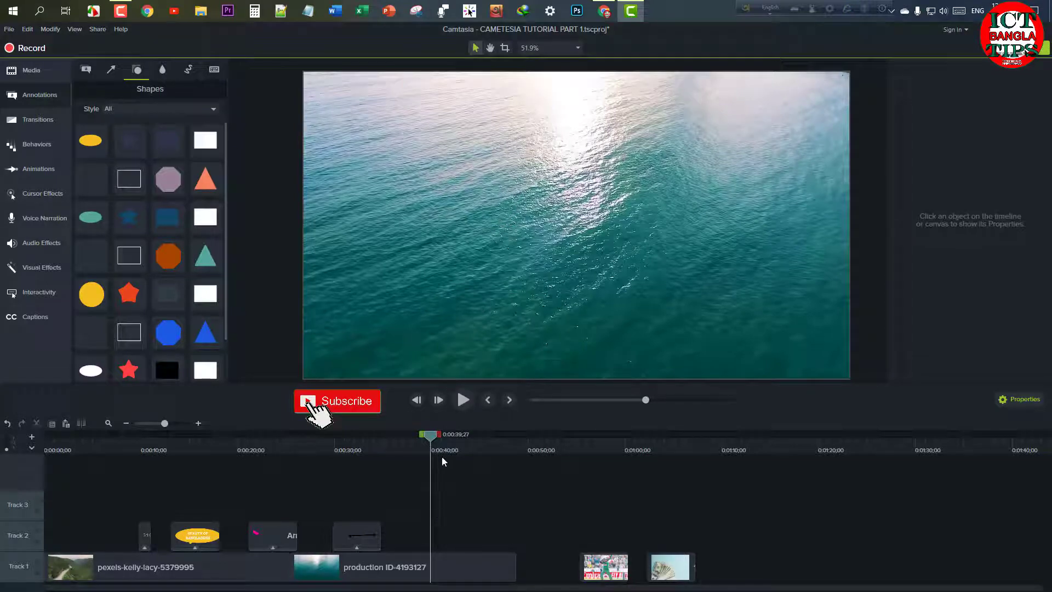
drag(432, 437, 415, 437)
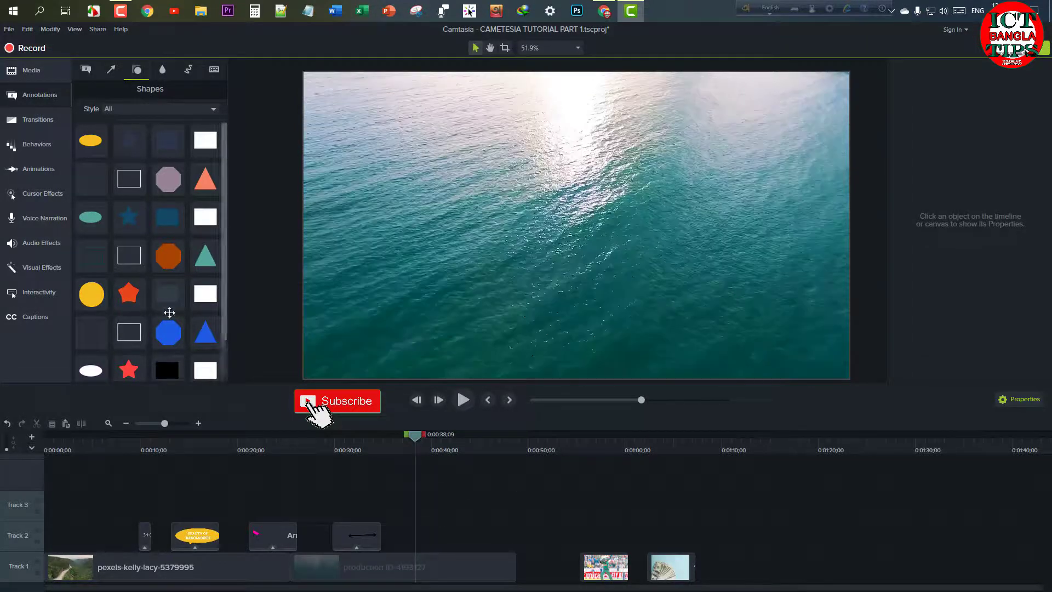
click(55, 71)
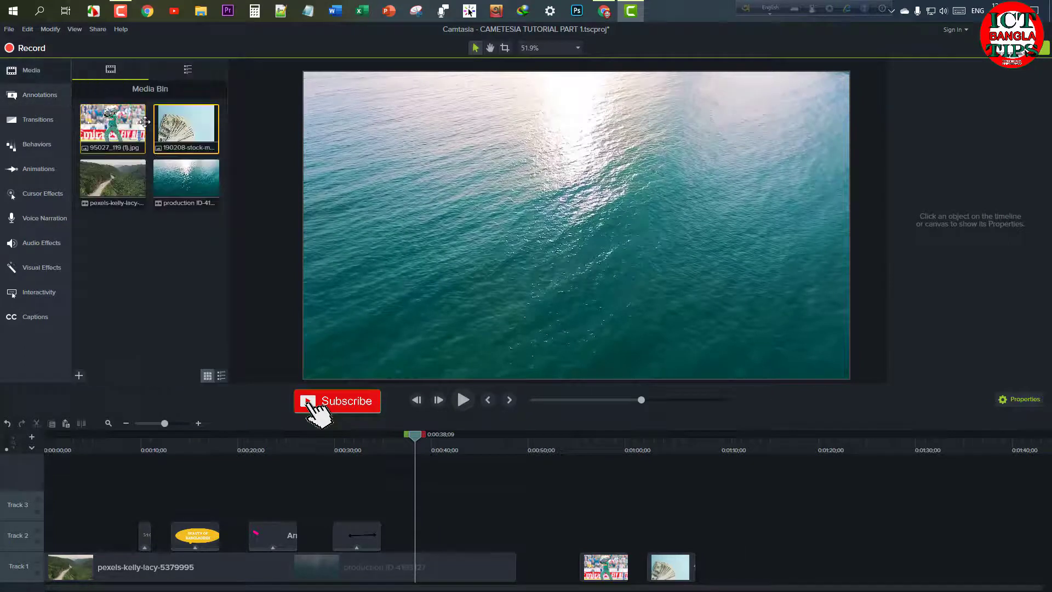
drag(100, 114, 420, 540)
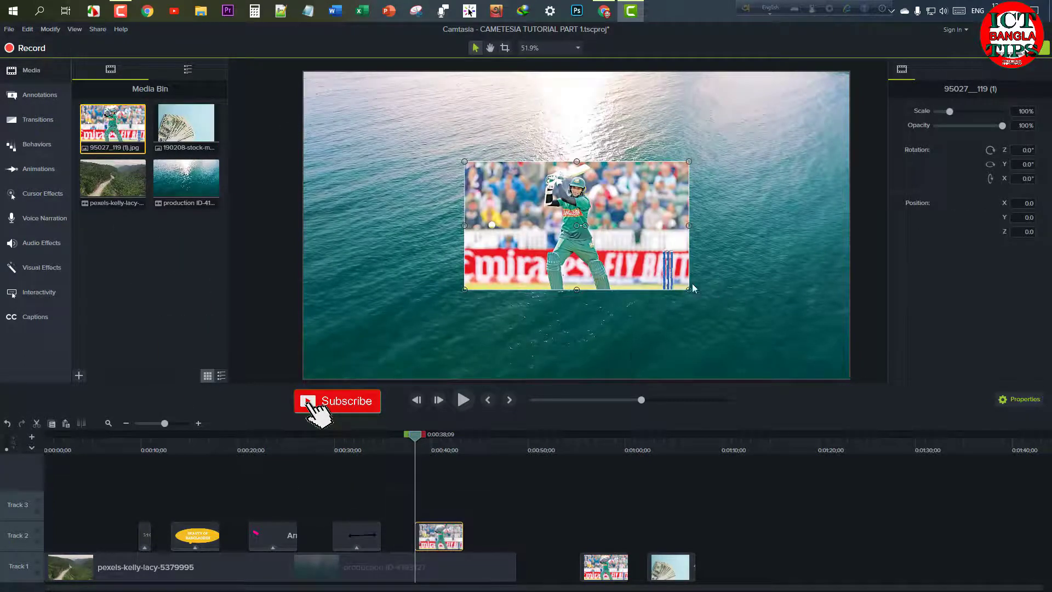
Step: Shrink the cricketer image to about 70.9% scale, place it near the centre of the frame's bottom edge, and preview the playback
drag(689, 290, 815, 160)
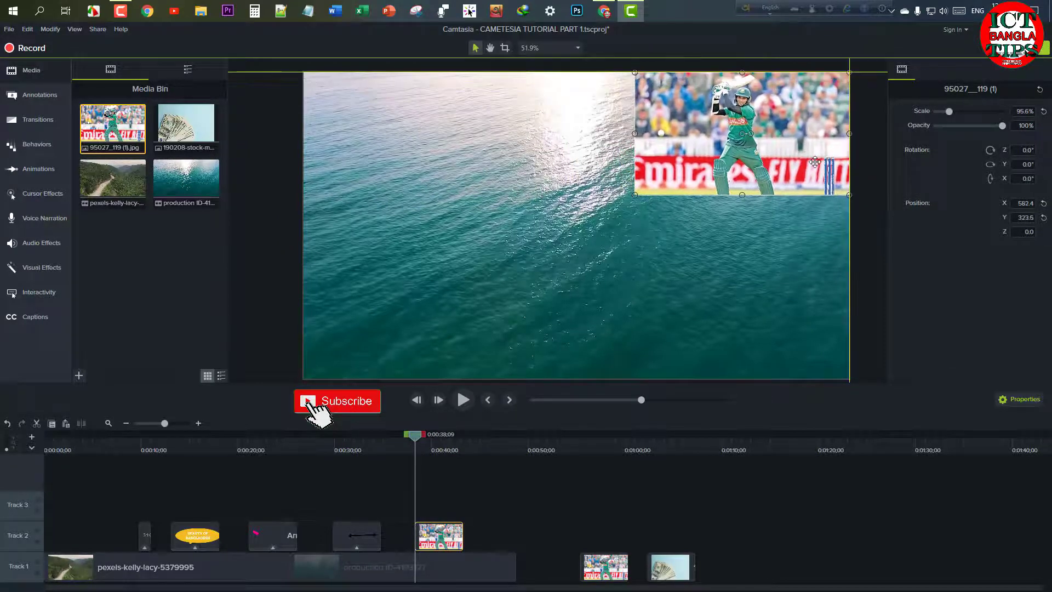
drag(697, 169, 525, 355)
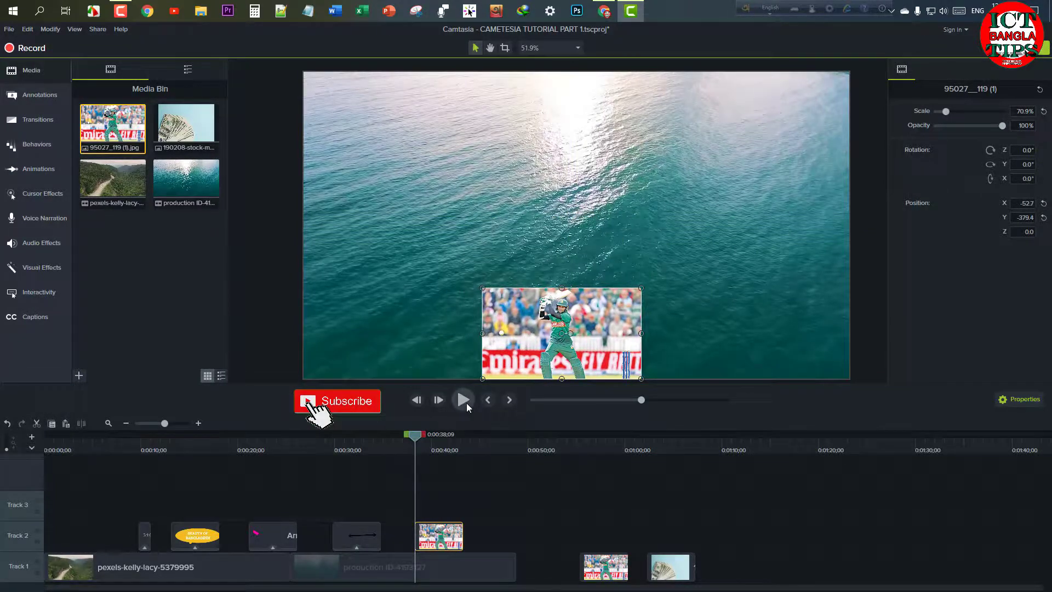
click(465, 403)
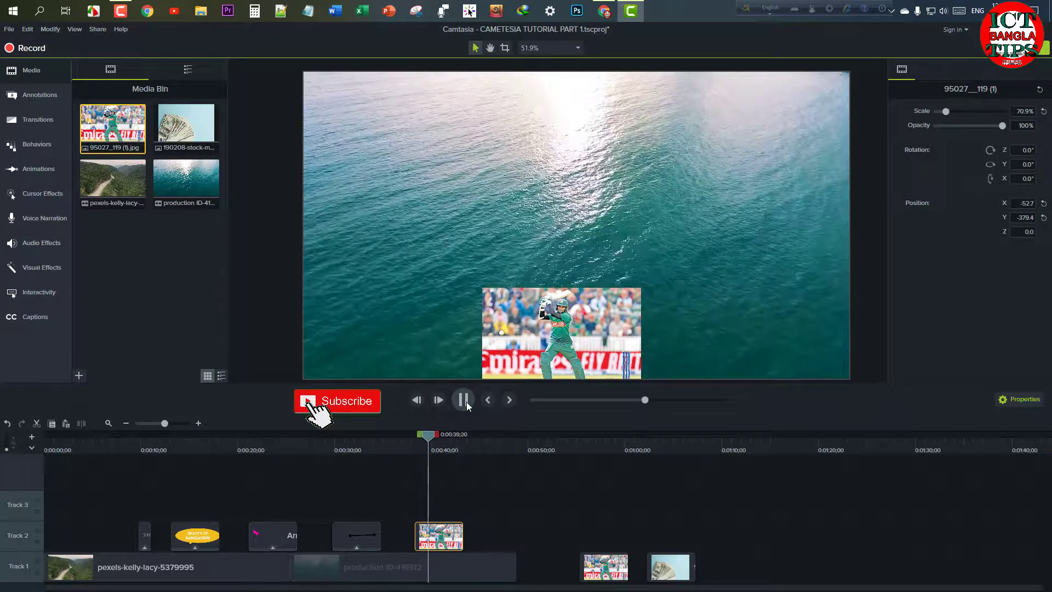
click(465, 402)
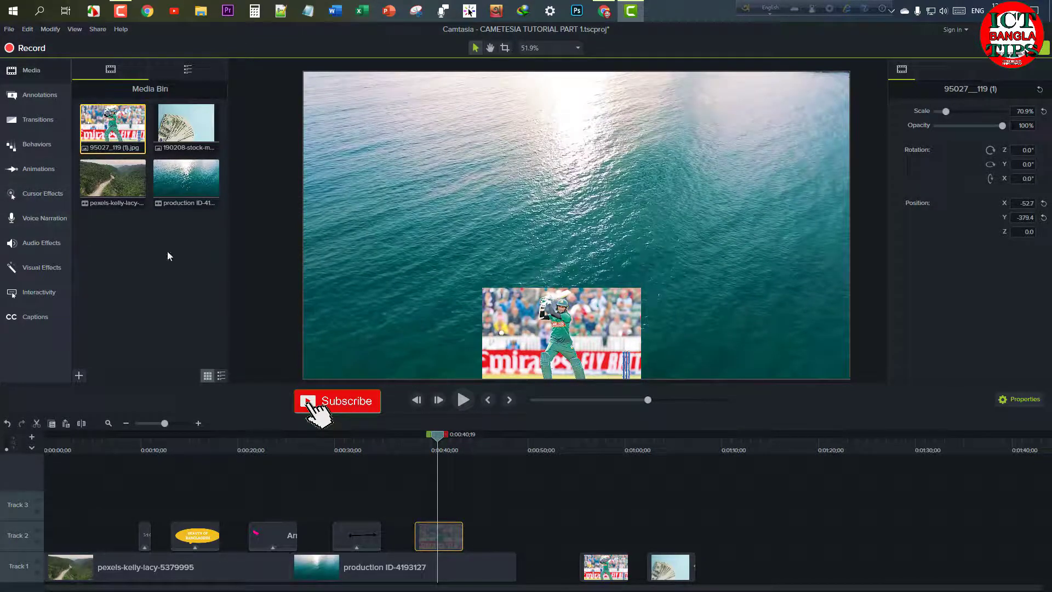
Step: Add the cornercircles intro from the library's Motion Graphics - Intro Clips to the start of Track 2
drag(433, 441, 67, 483)
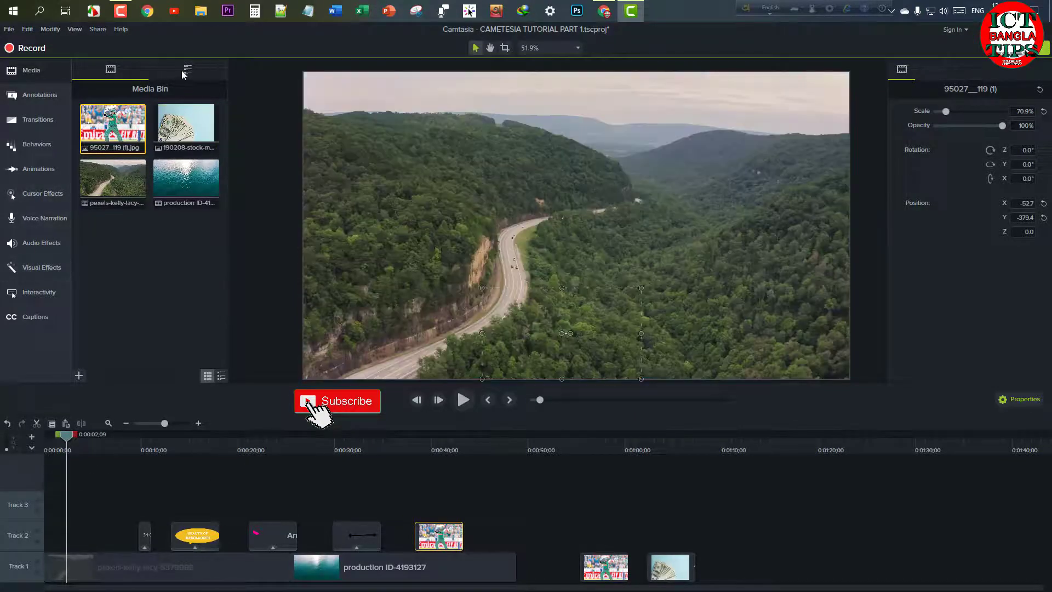
click(180, 71)
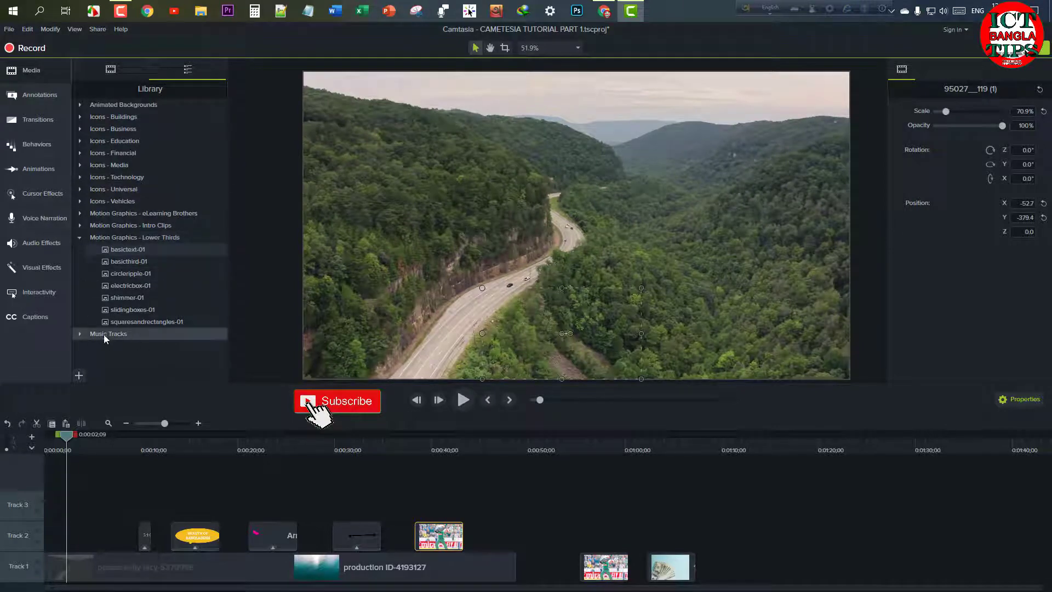
click(81, 225)
scroll(182, 202, down, 1)
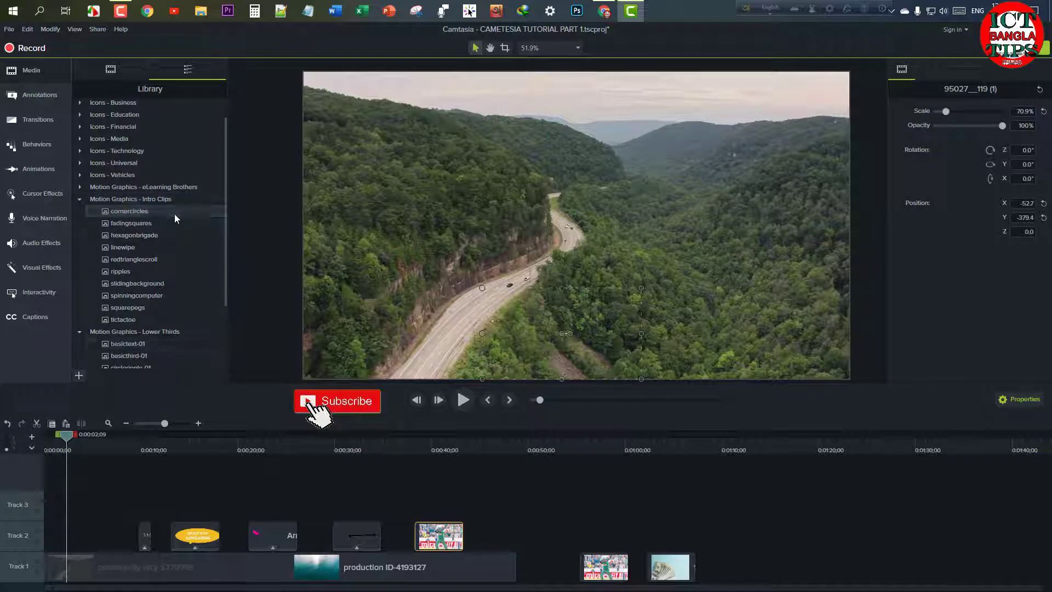
drag(174, 213, 71, 555)
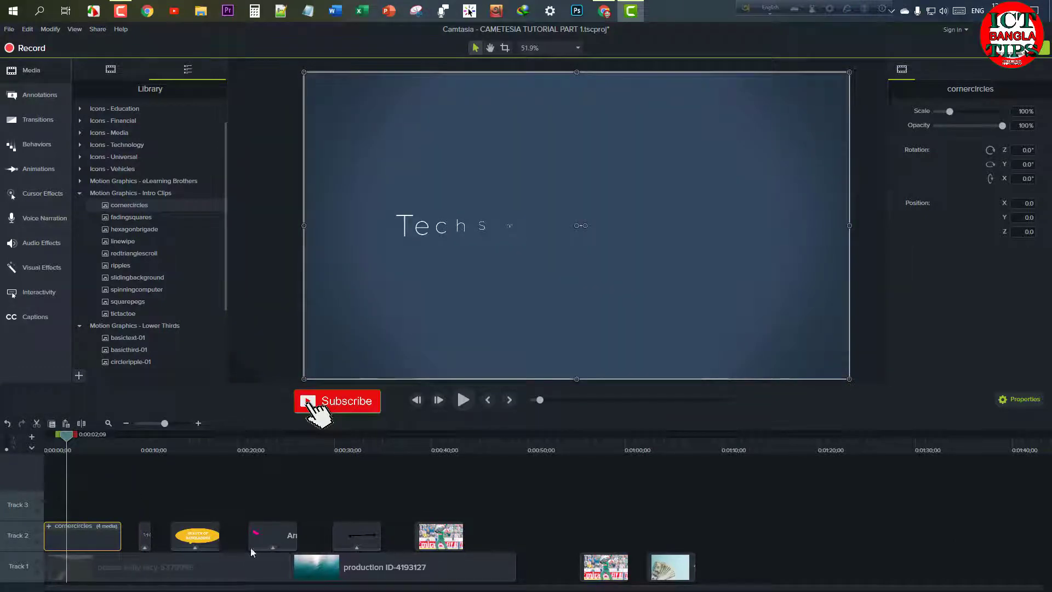
Step: Shift the Track 1 clips later, move the cornercircles intro to the track's start, and place the pexels-kelly-lacy-5379995 clip directly after it
drag(378, 570, 521, 587)
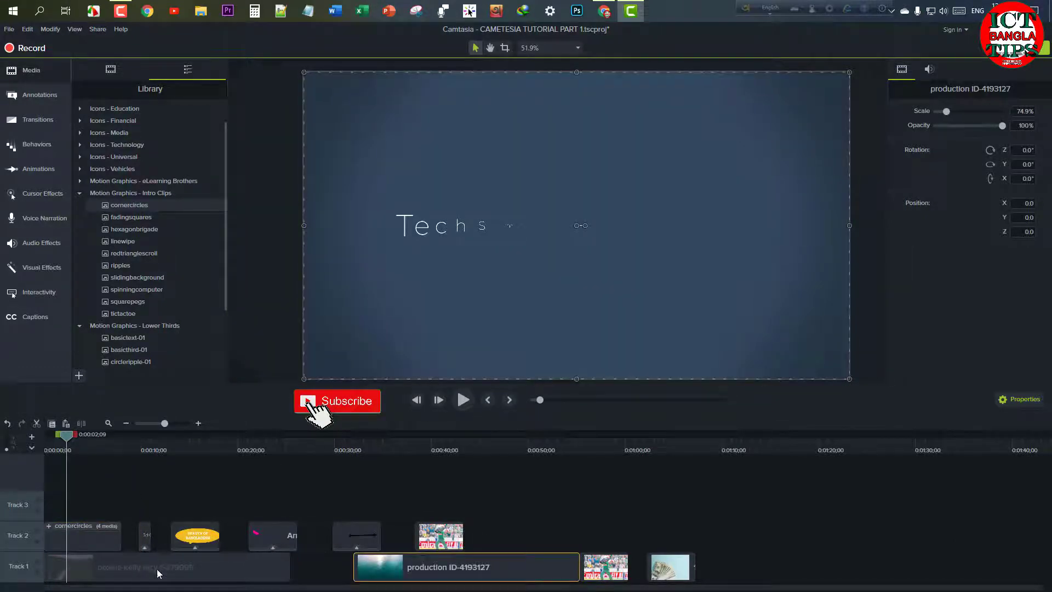
drag(157, 568, 218, 570)
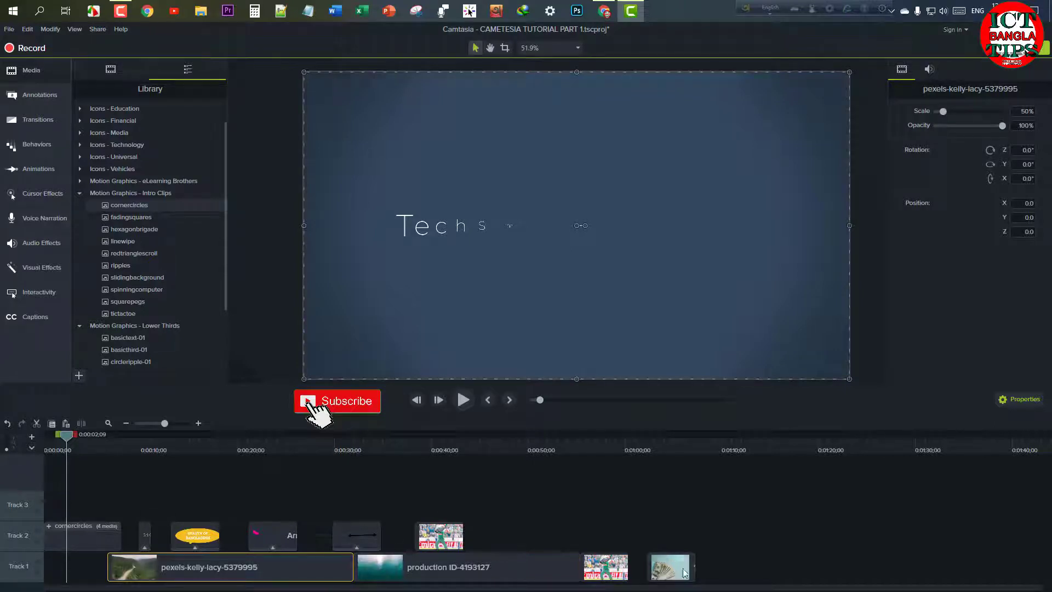
drag(670, 567, 744, 568)
drag(607, 565, 702, 565)
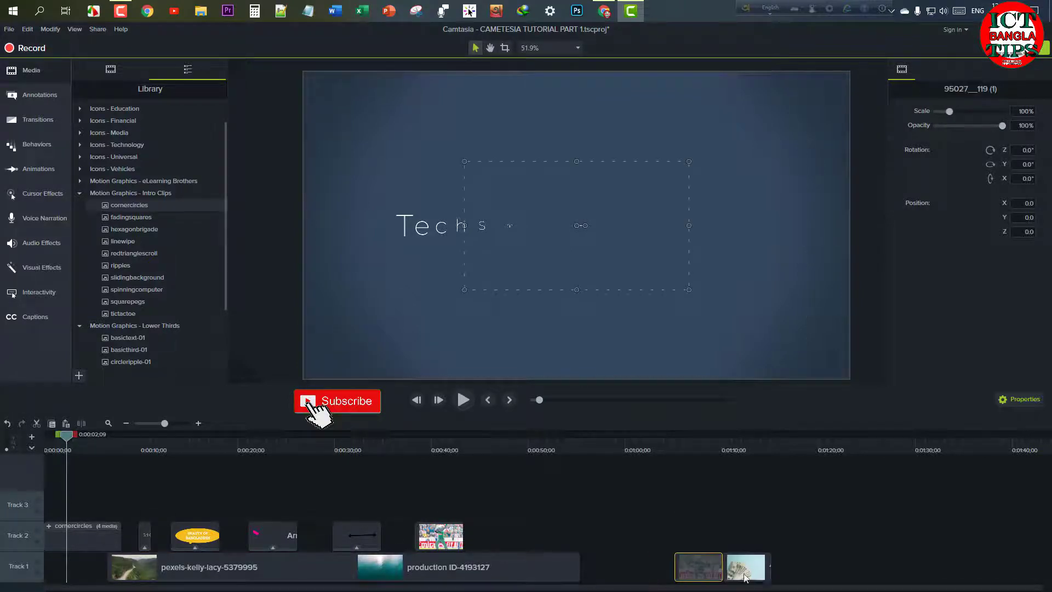
drag(485, 560, 576, 562)
drag(301, 561, 396, 561)
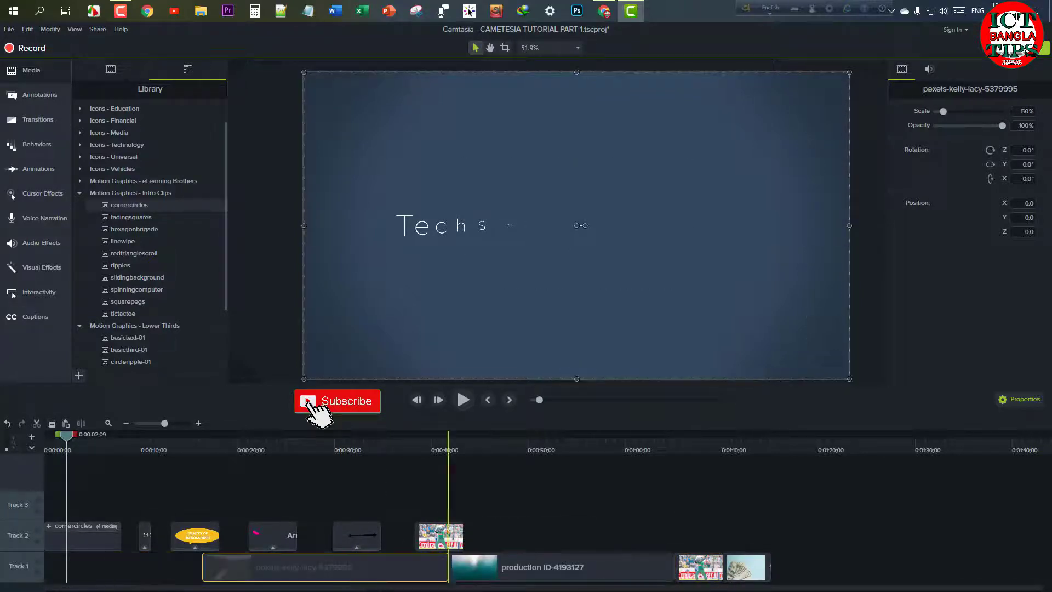
drag(76, 535, 77, 565)
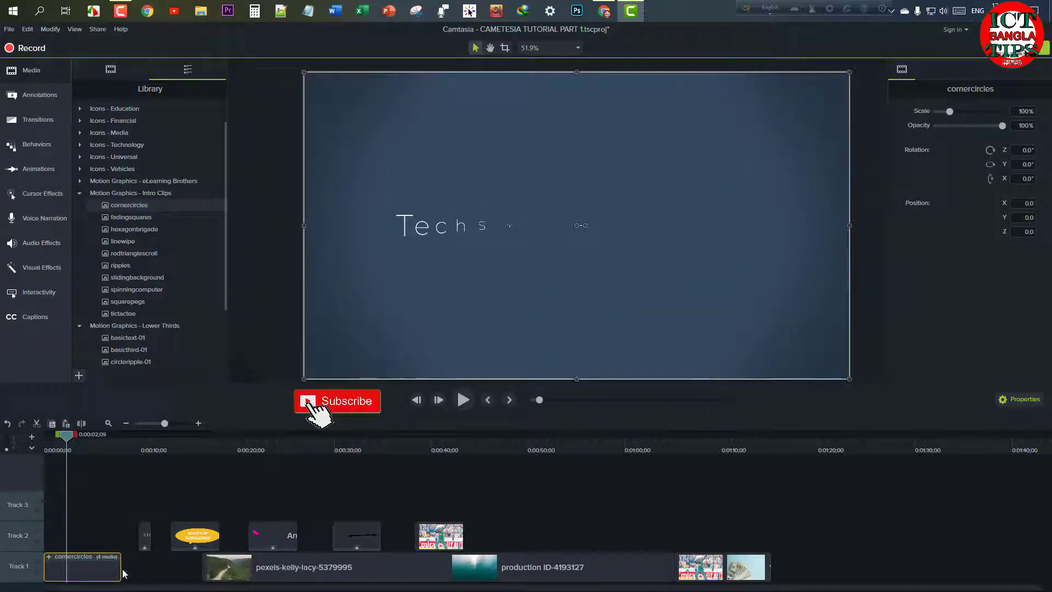
drag(300, 577, 142, 565)
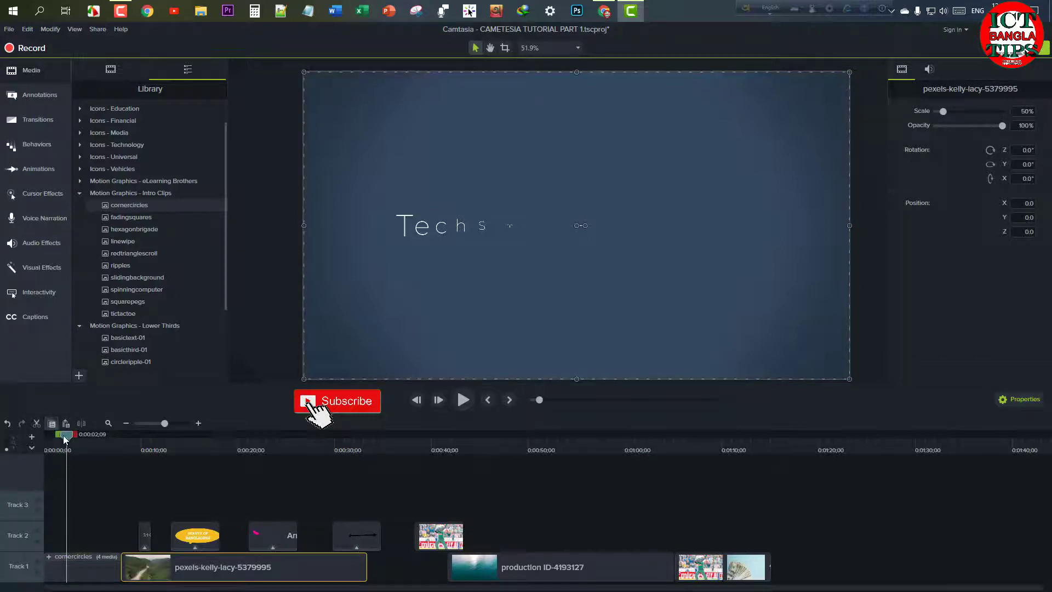
Step: Replace the boxed "TechSmith Camtasia" title in the cornercircles intro with "BANGLA", working at 0:00:04;19
drag(64, 439, 92, 444)
double_click(663, 186)
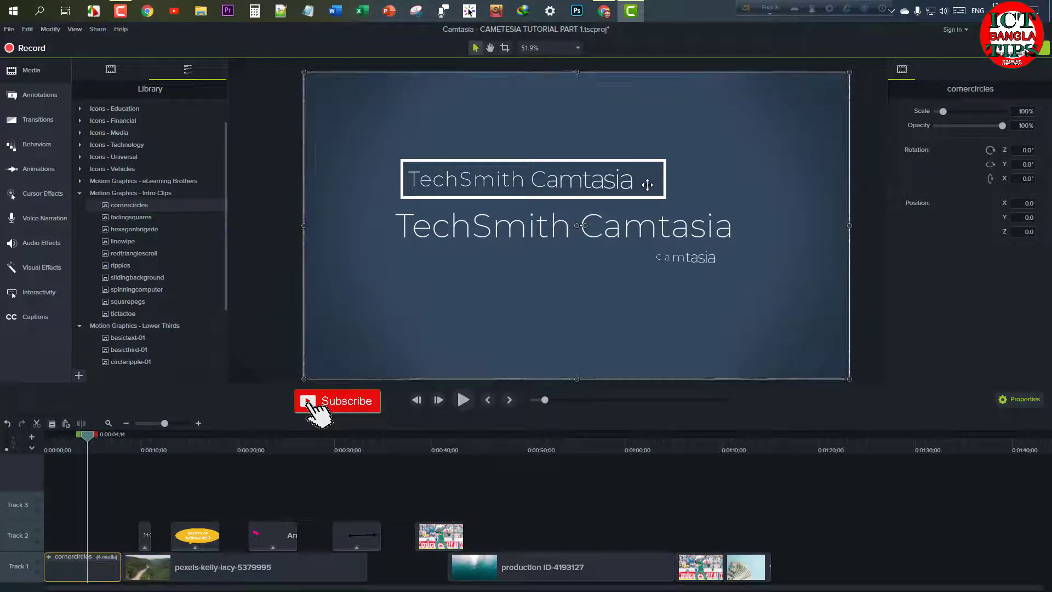
click(478, 359)
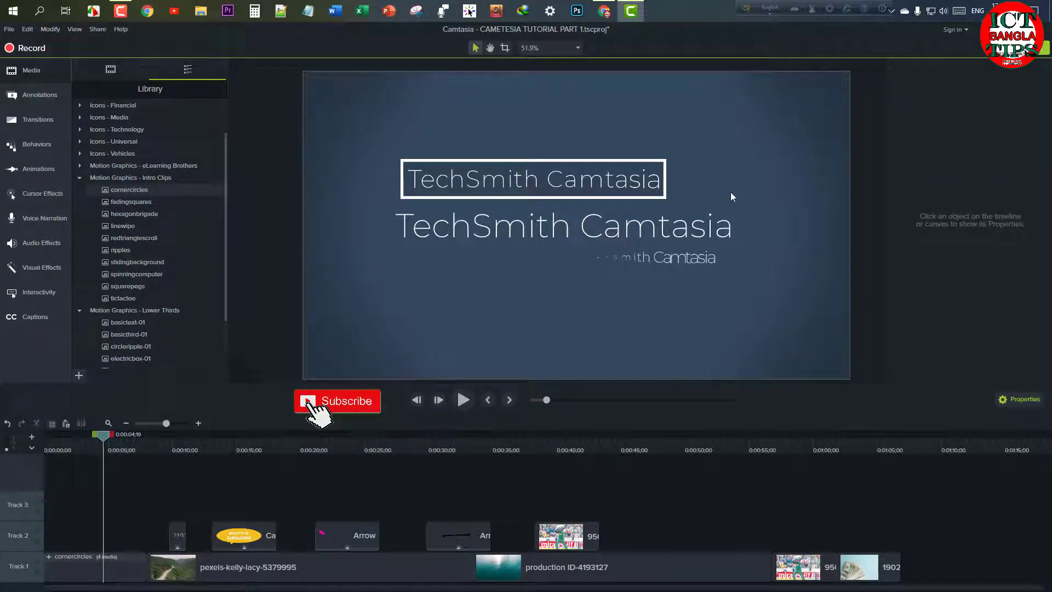
click(657, 186)
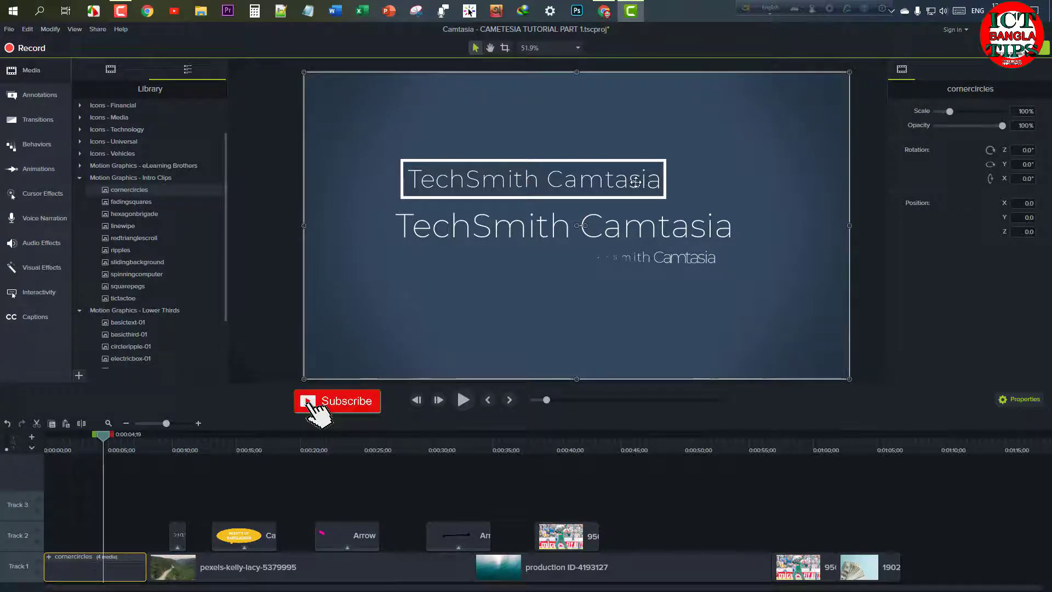
double_click(636, 182)
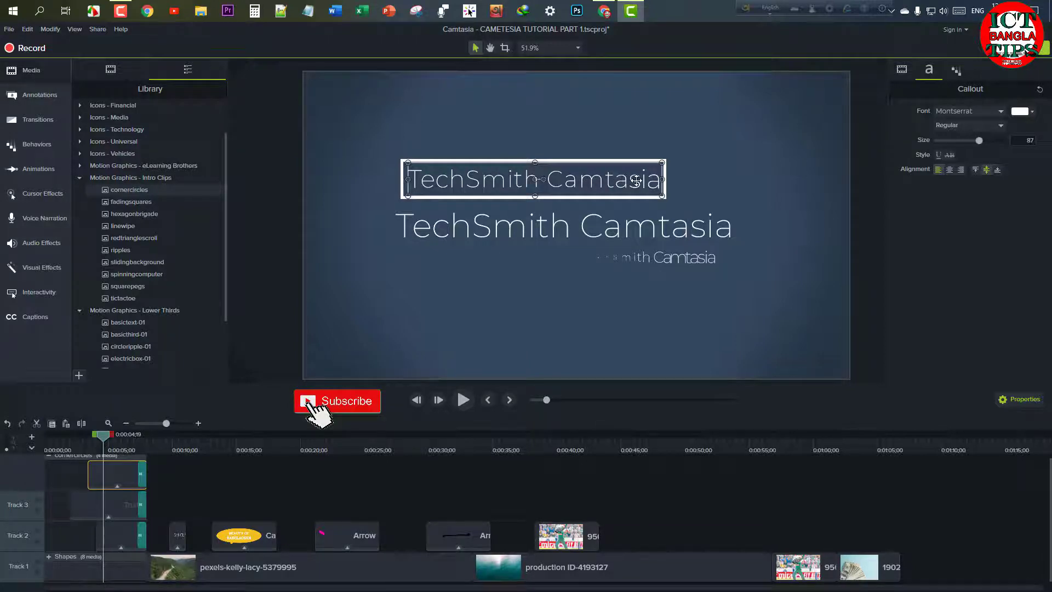
double_click(636, 181)
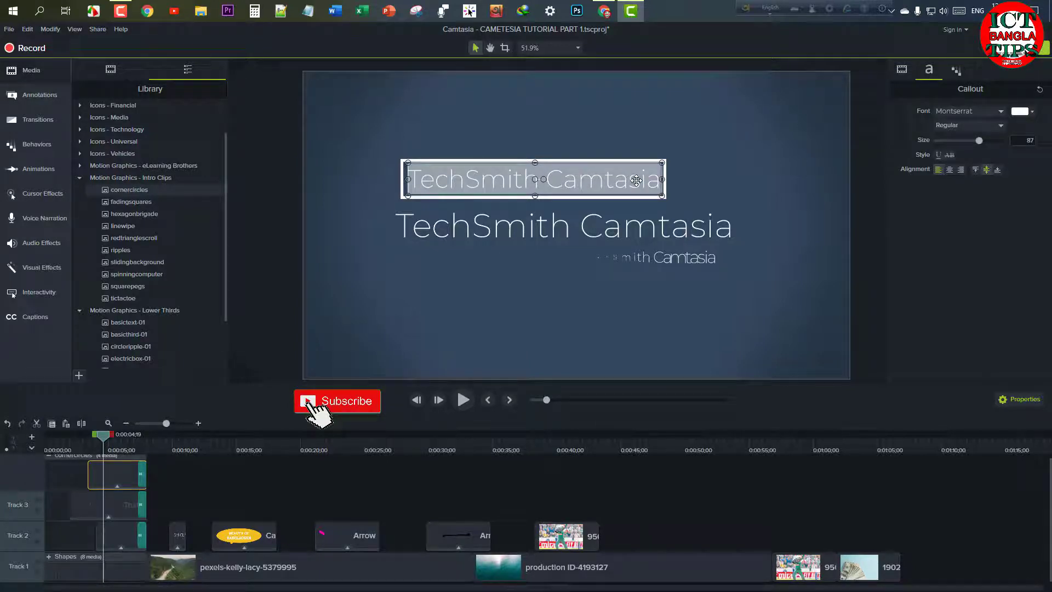
key(BackSpace)
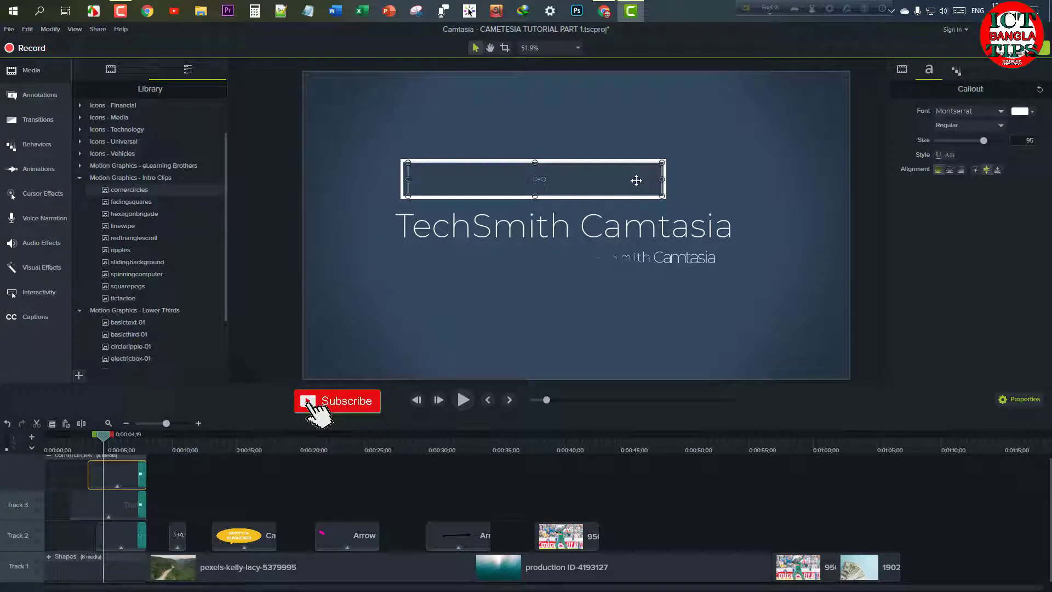
text(BANGLA)
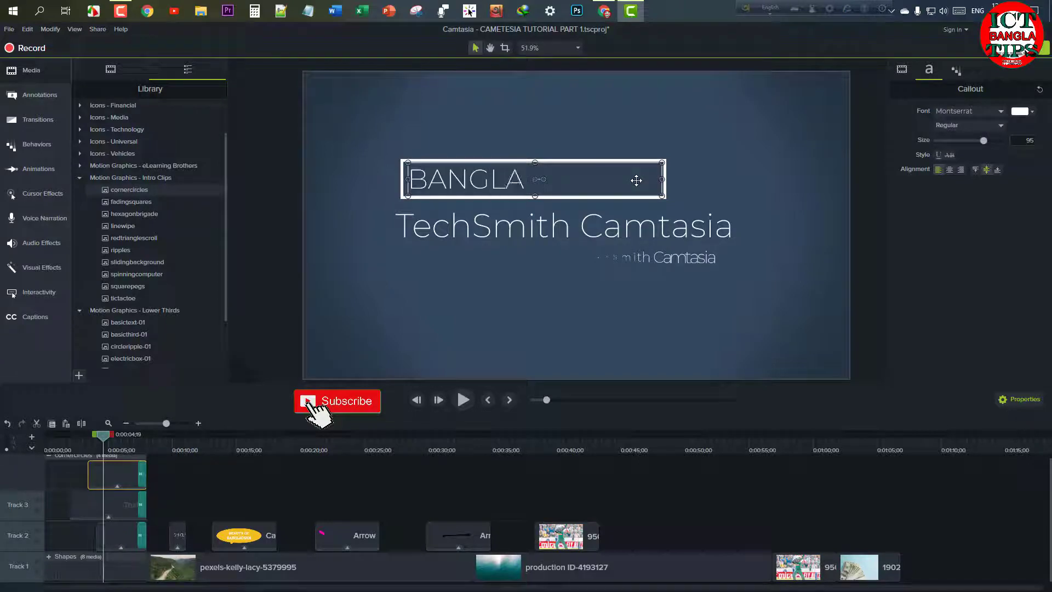
Step: Complete the boxed title in the cornercircles intro as "BANGLADESH" in Montserrat Regular at size 96
text(DESH)
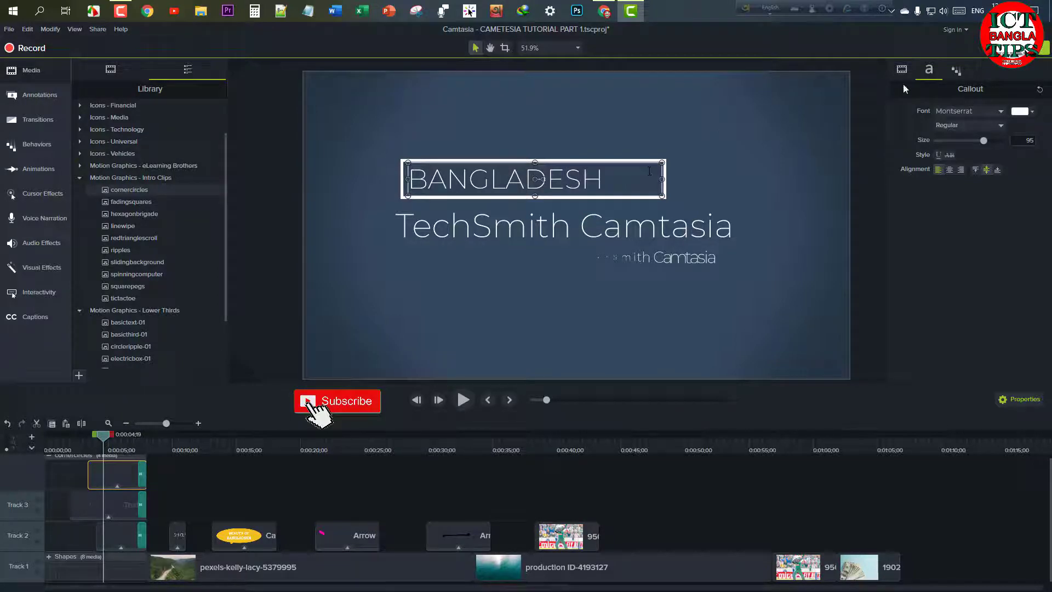
click(998, 112)
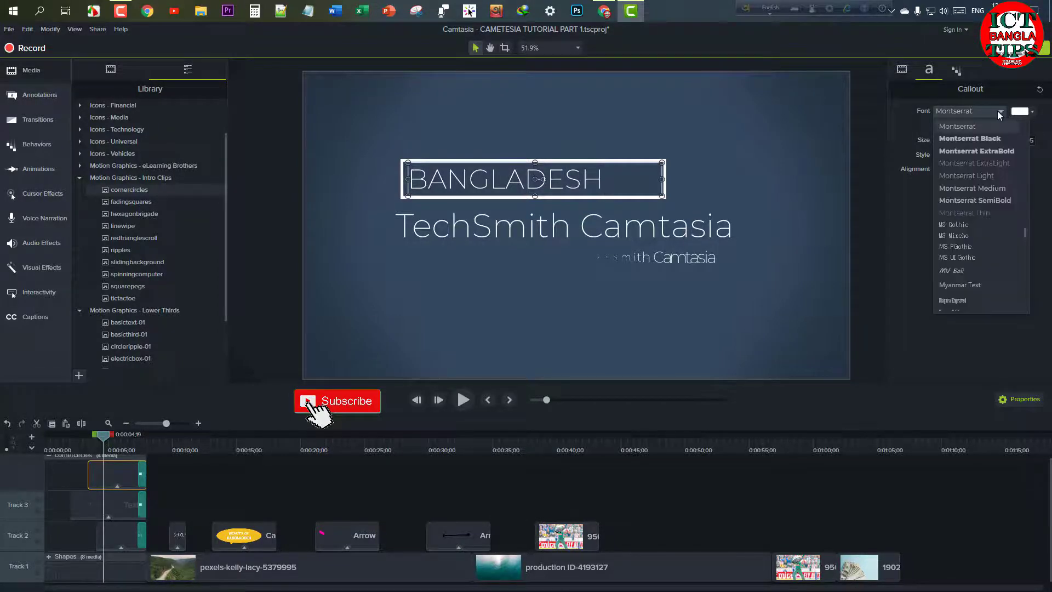
click(995, 139)
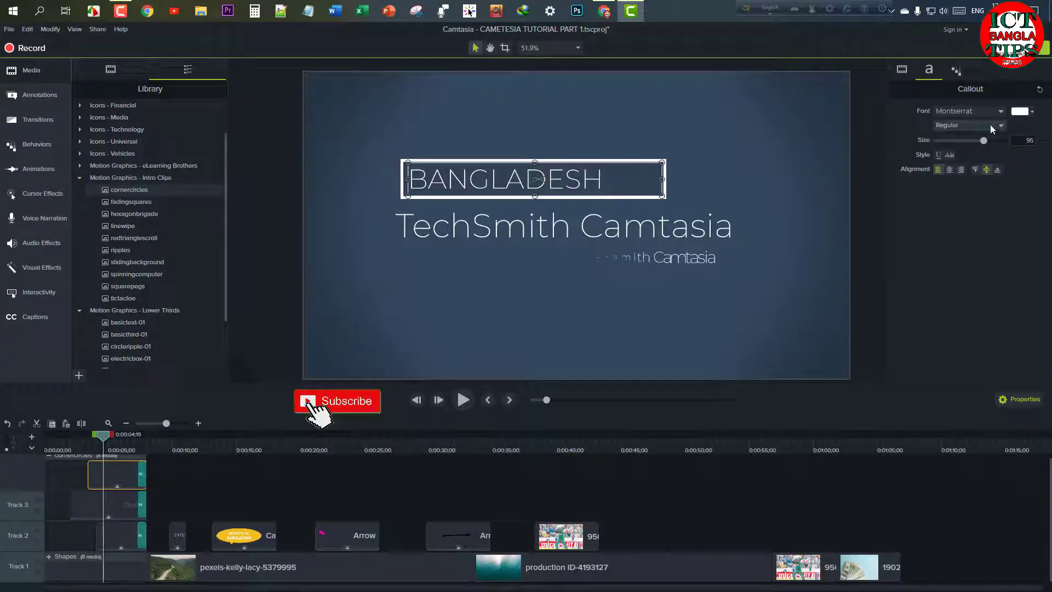
click(986, 125)
click(951, 147)
Step: Try centre and right alignment on the boxed "BANGLADESH" title and return it to left alignment
click(949, 170)
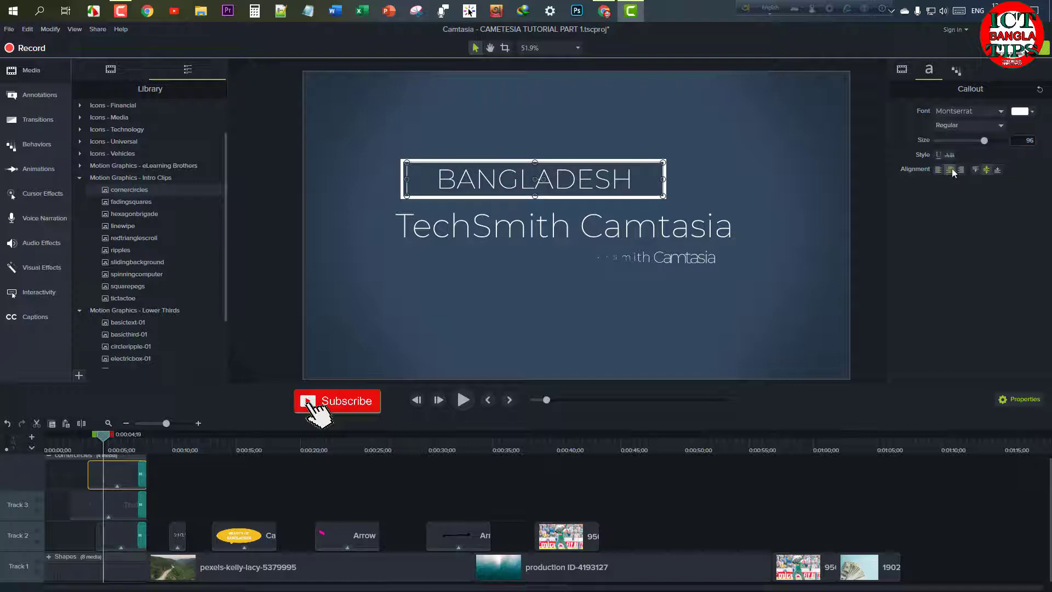
click(962, 169)
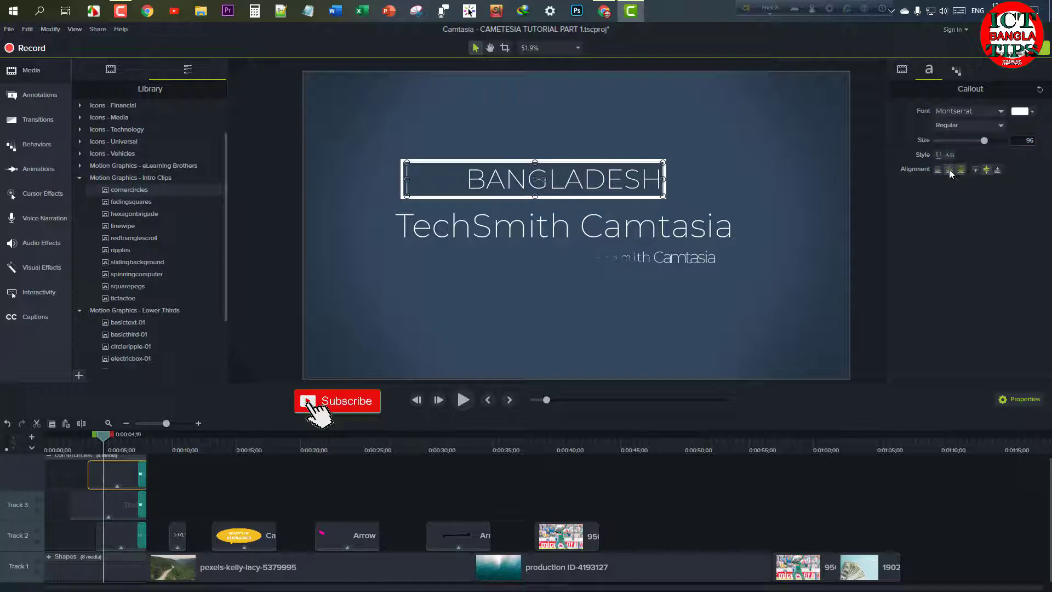
click(950, 170)
click(937, 170)
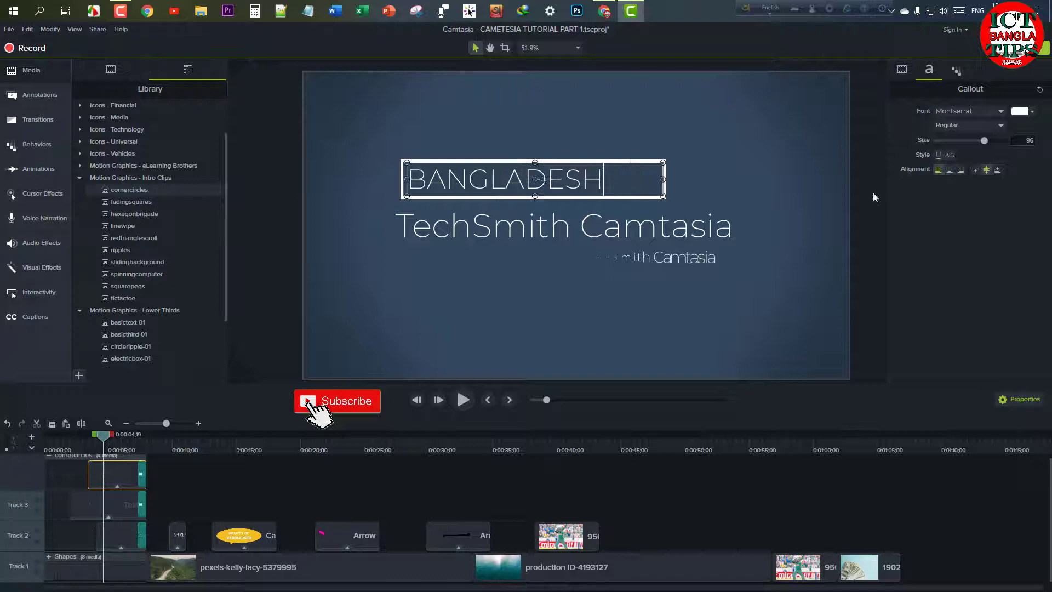
Step: Replace the large "TechSmith Camtasia" title below the box with "BANGLADESH" and deselect it
click(531, 236)
double_click(732, 226)
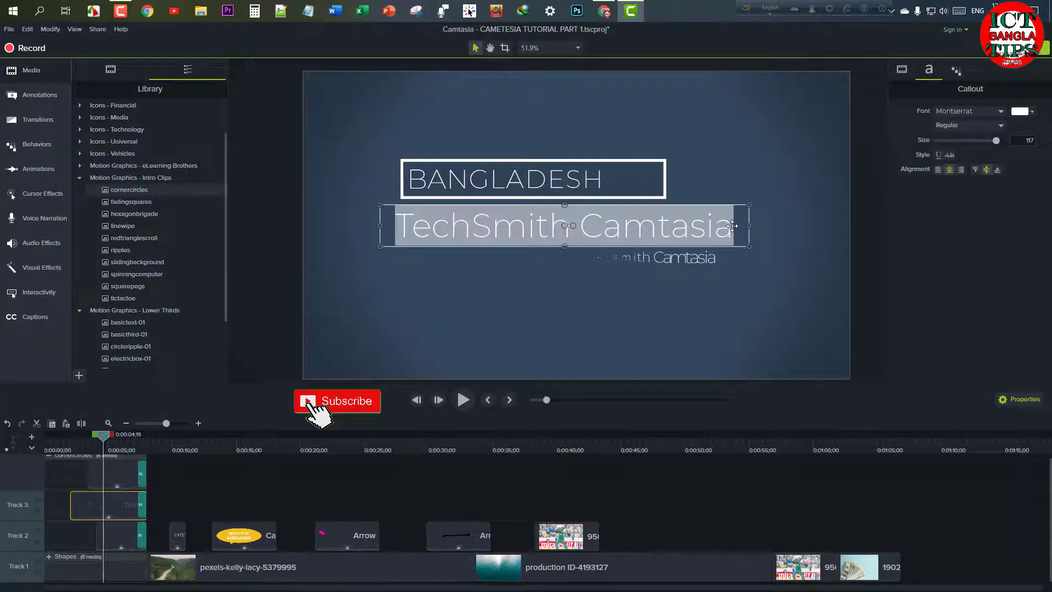
key(Delete)
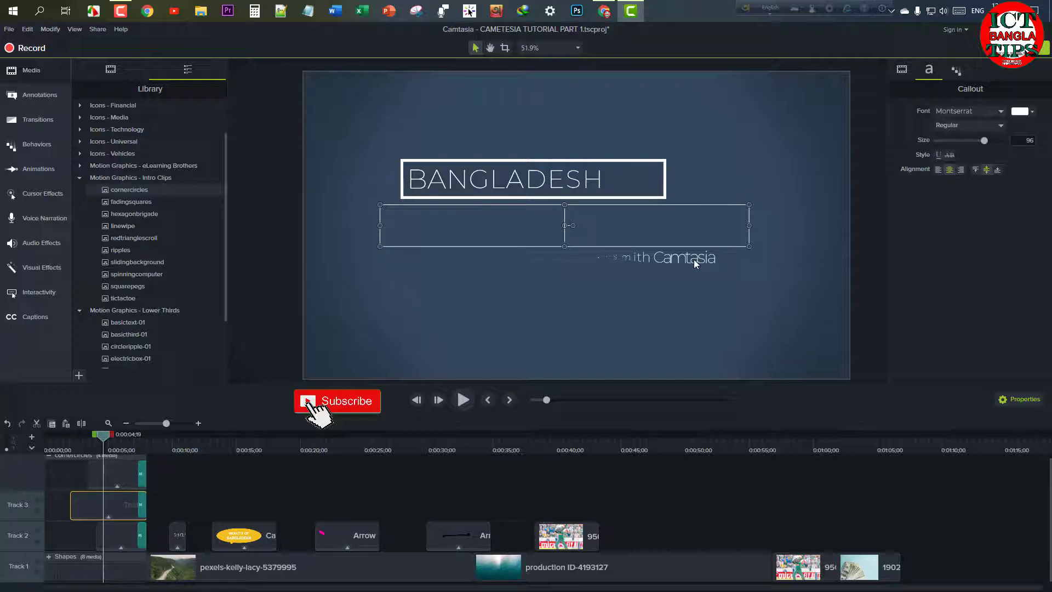
text(BAN)
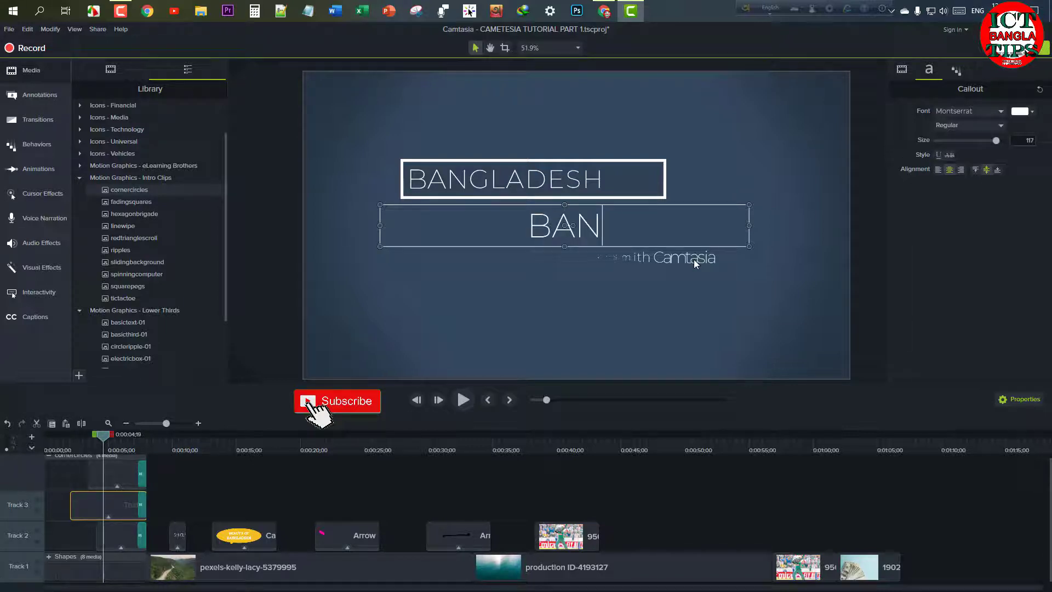
text(GLA)
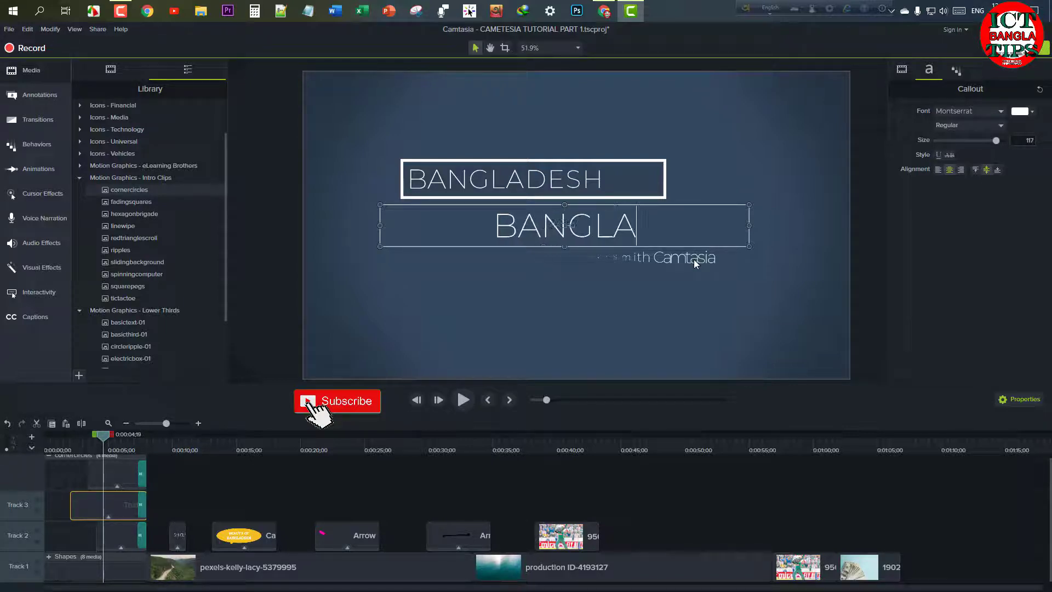
text(DESH)
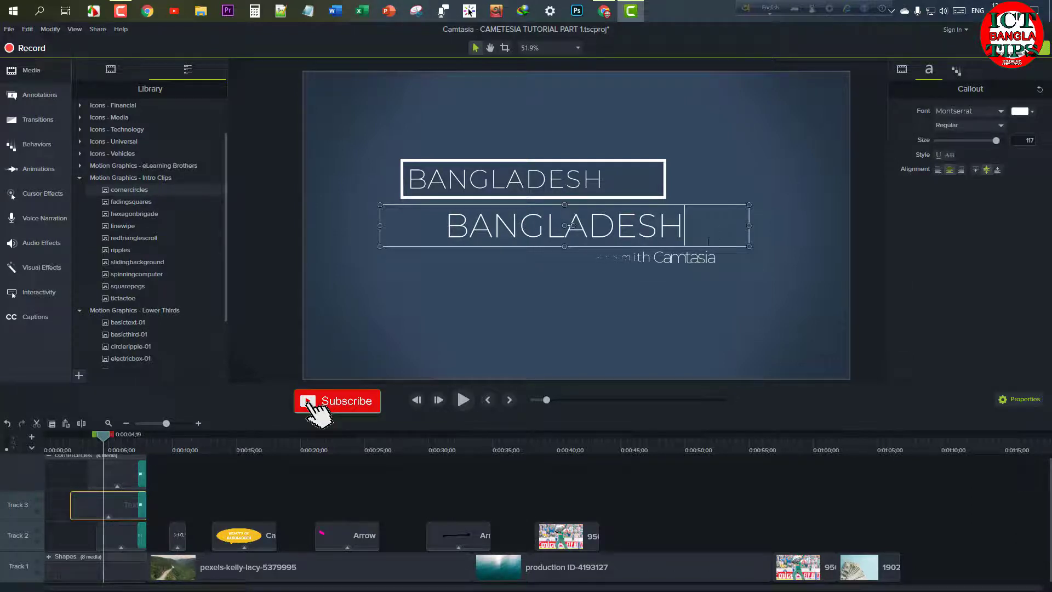
click(711, 506)
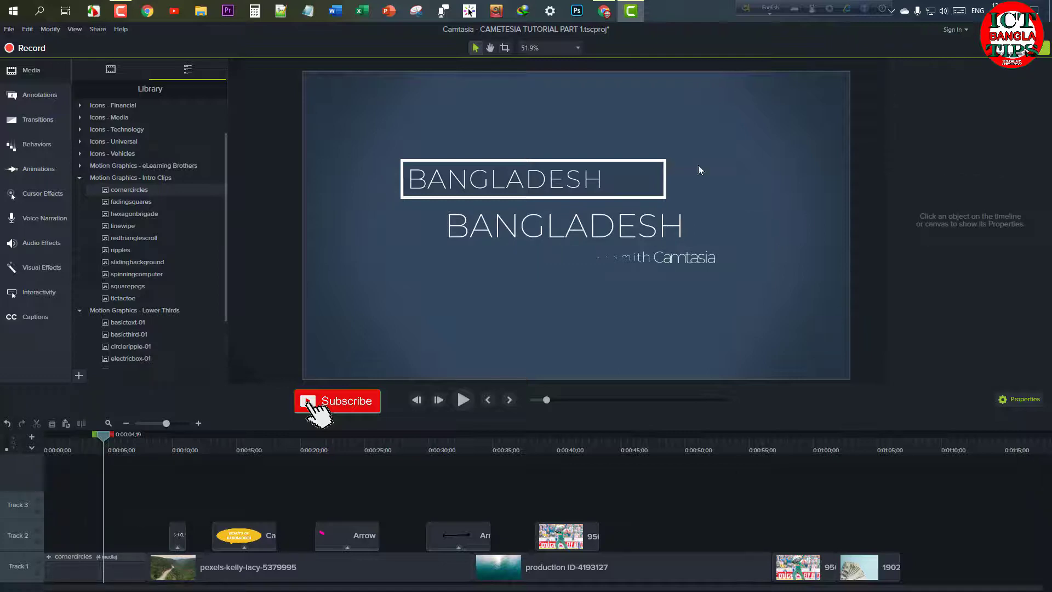
click(648, 225)
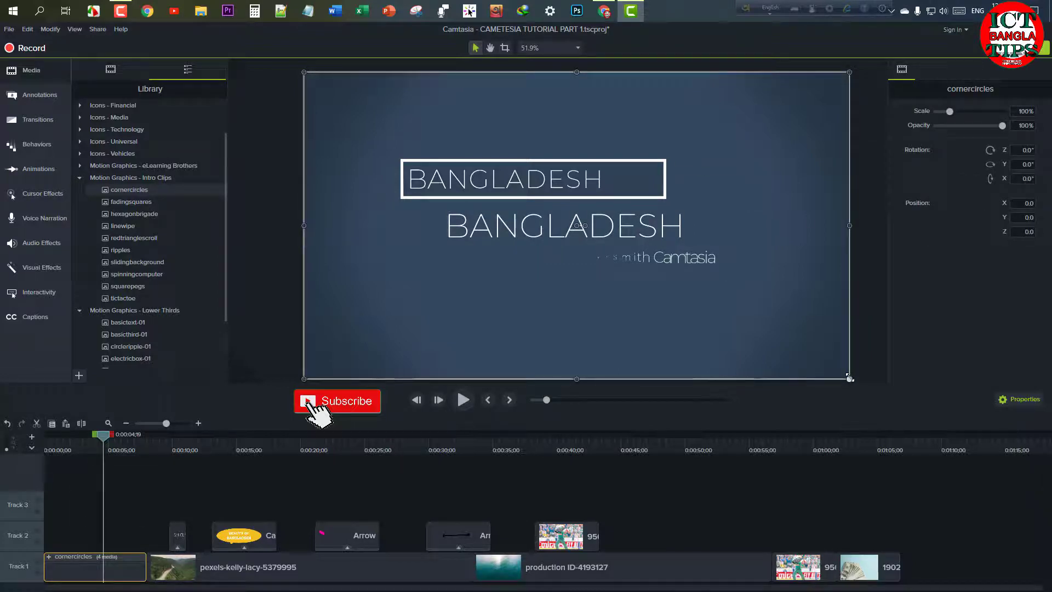
mouse_move(848, 379)
mouse_down()
mouse_move(816, 360)
mouse_move(850, 378)
mouse_up()
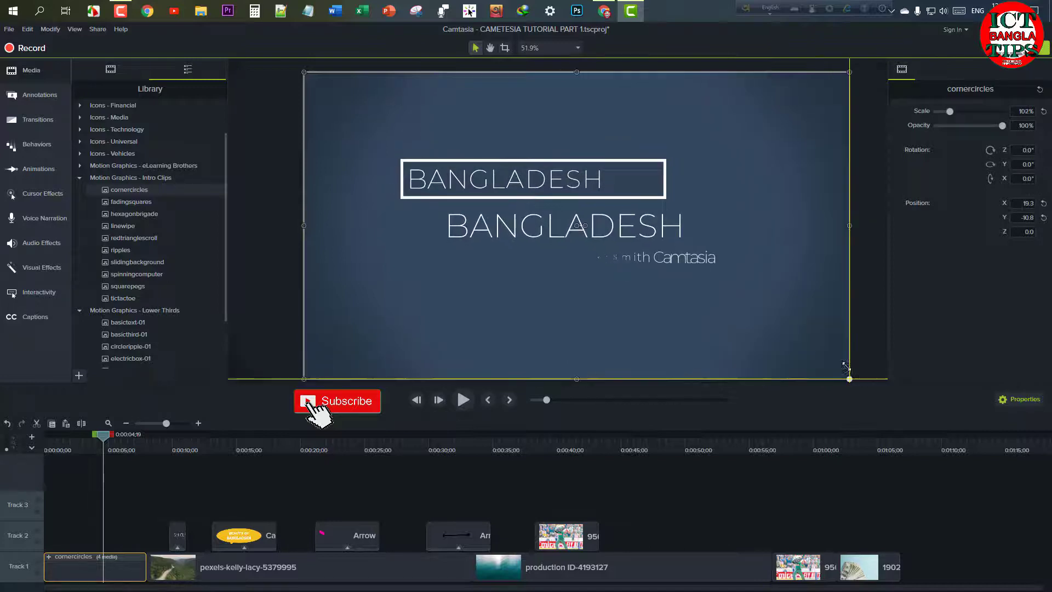
drag(586, 231, 626, 216)
Step: Narrow the text frame of the unboxed "BANGLADESH" title and move it below the small "TechSmith Camtasia" line
double_click(625, 217)
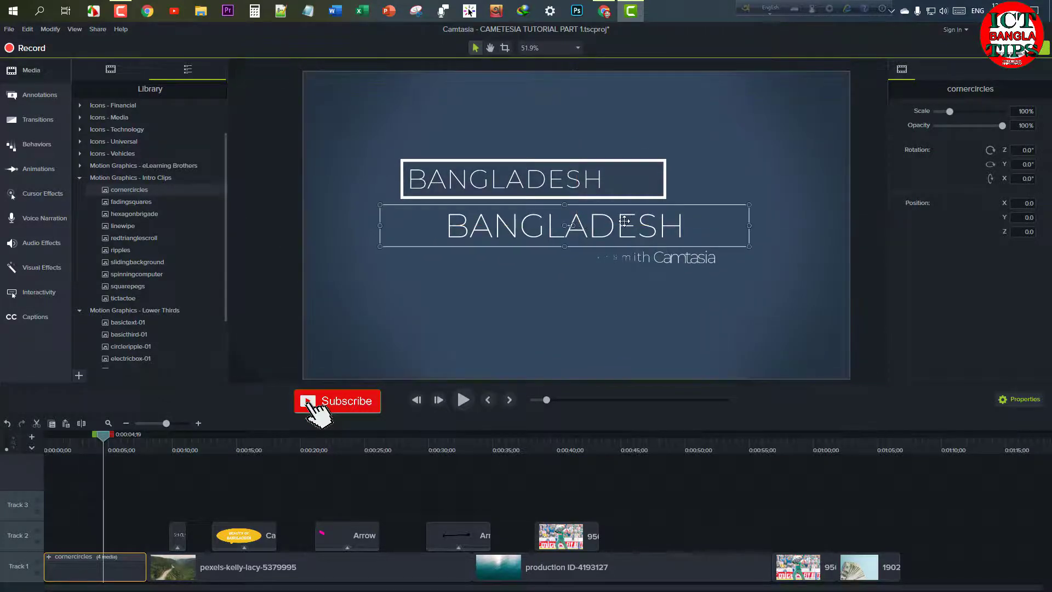
drag(750, 205, 674, 204)
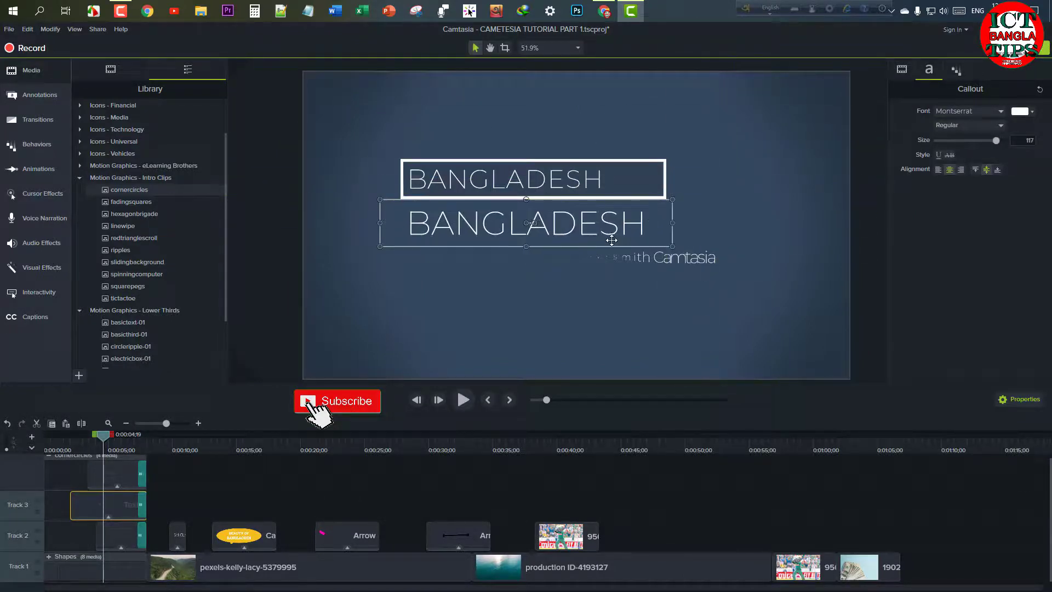
drag(607, 227, 647, 309)
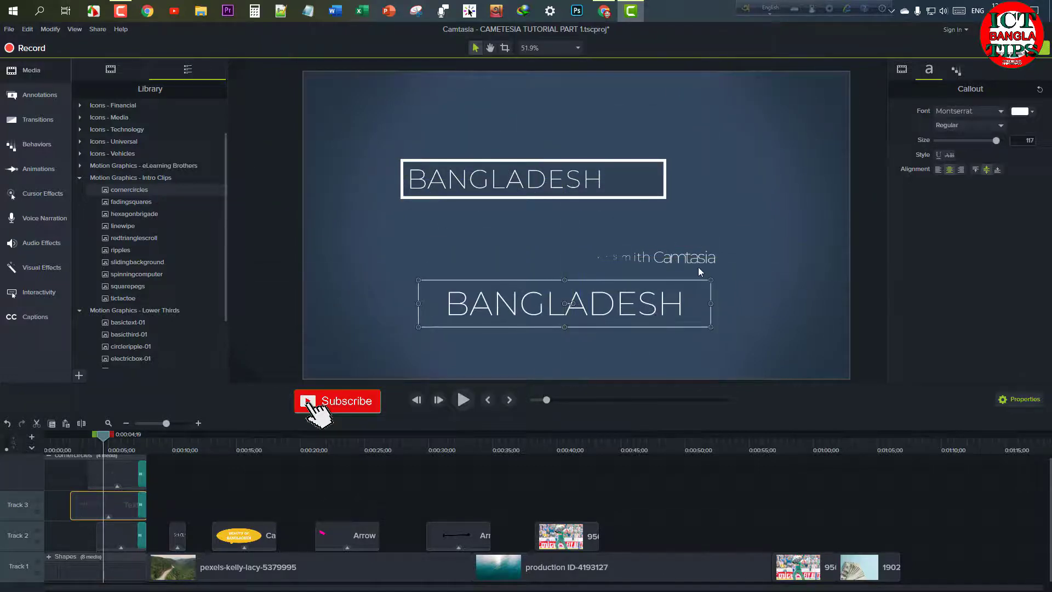
Step: Replace the small "TechSmith Camtasia" line with "JHGSVFHAEDFH" and centre-align the text
double_click(671, 257)
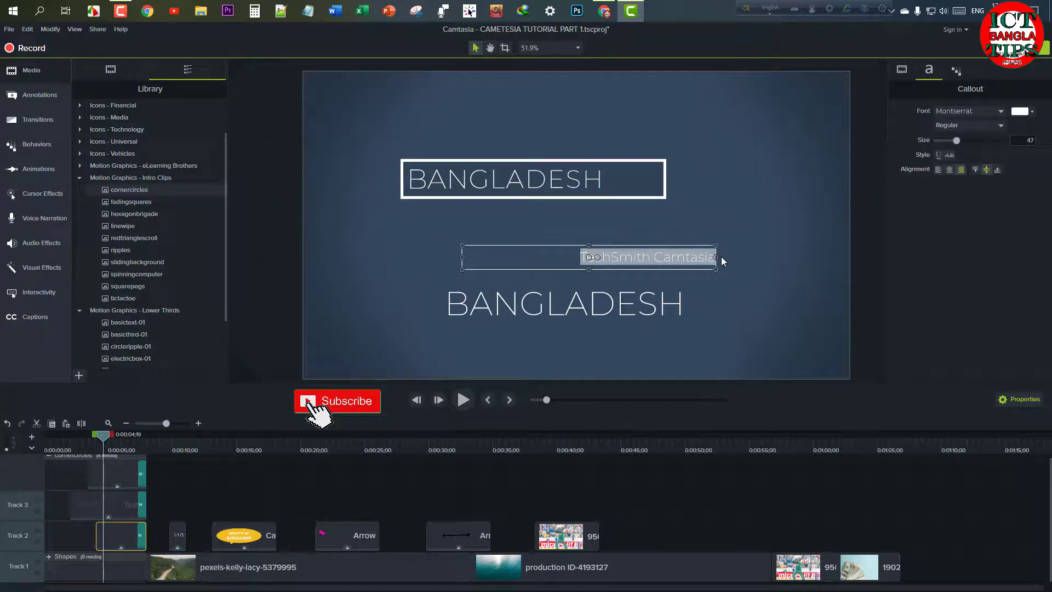
key(BackSpace)
text(JHGSVFHAEDFH)
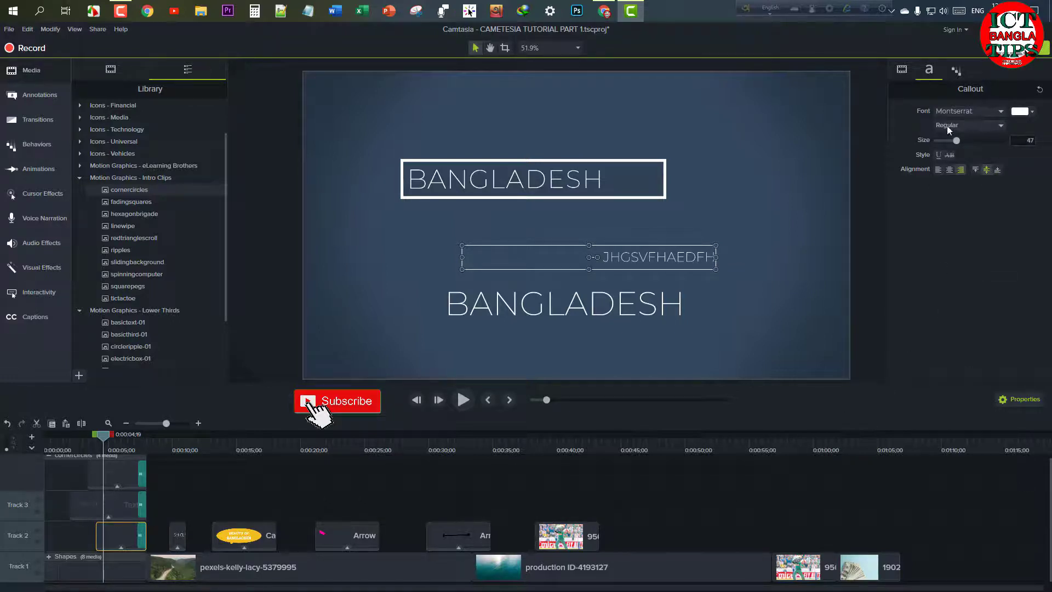
click(999, 126)
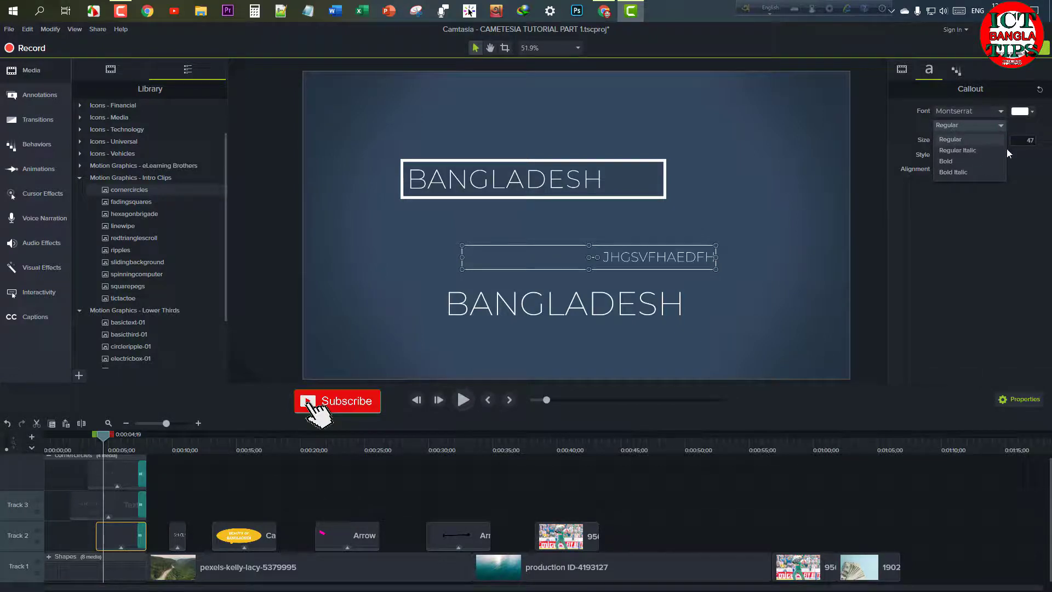
click(994, 261)
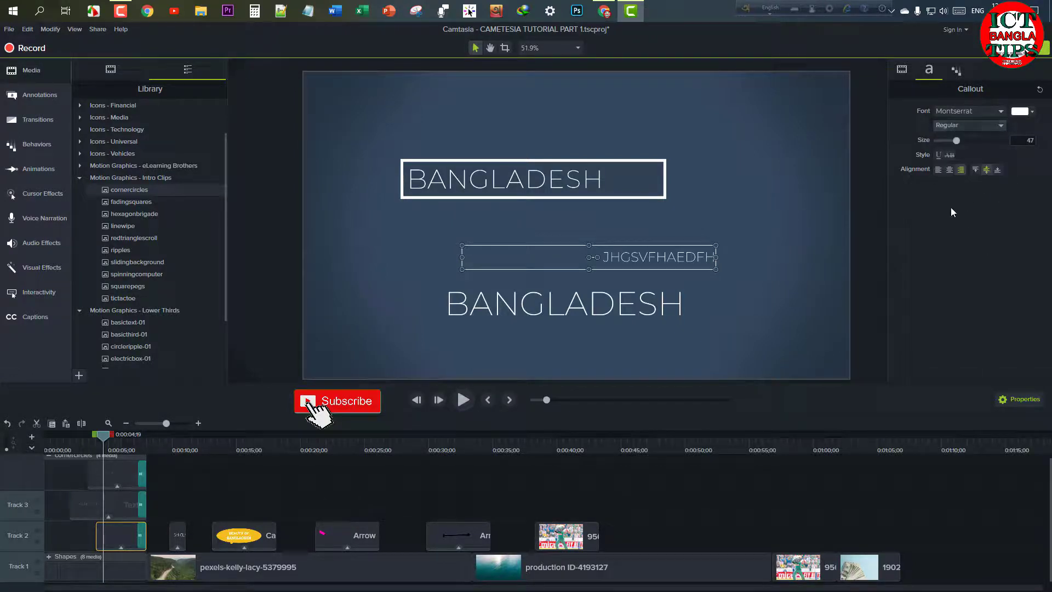
click(938, 170)
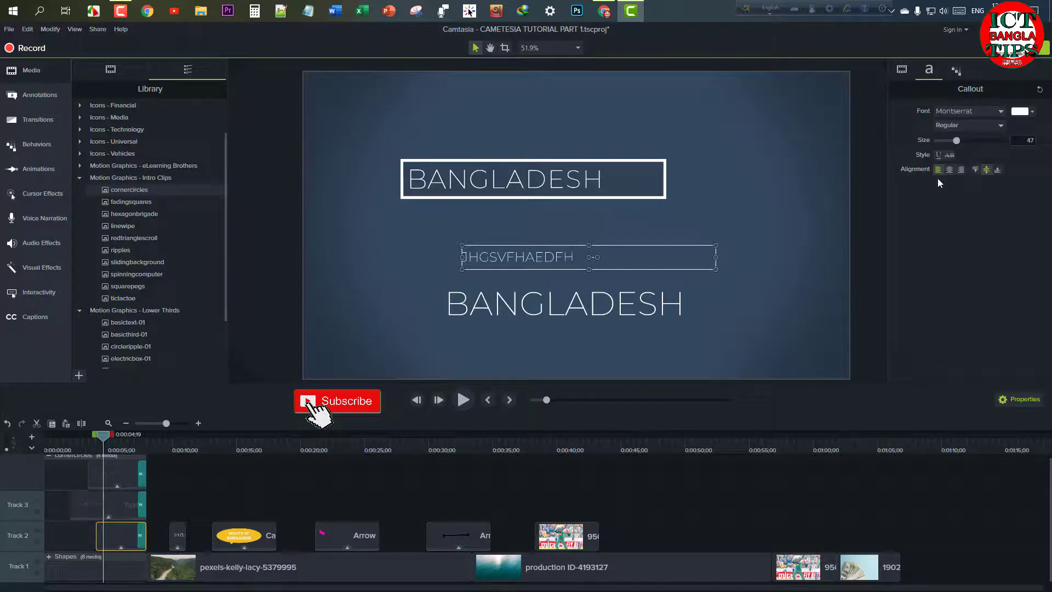
click(951, 171)
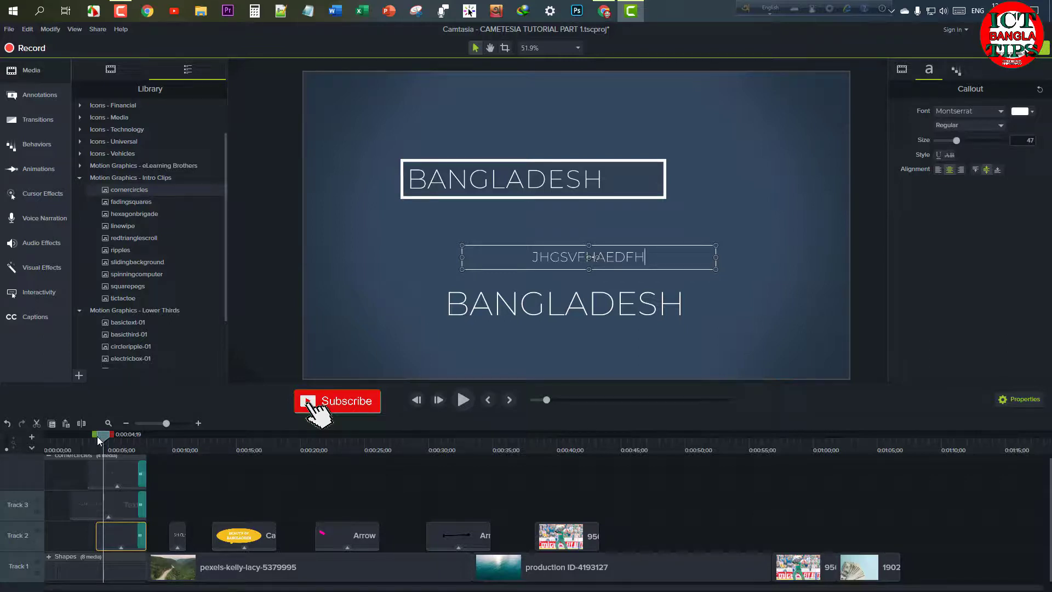
Step: Preview the edited cornercircles intro from 0:00:01;03
drag(99, 435, 56, 443)
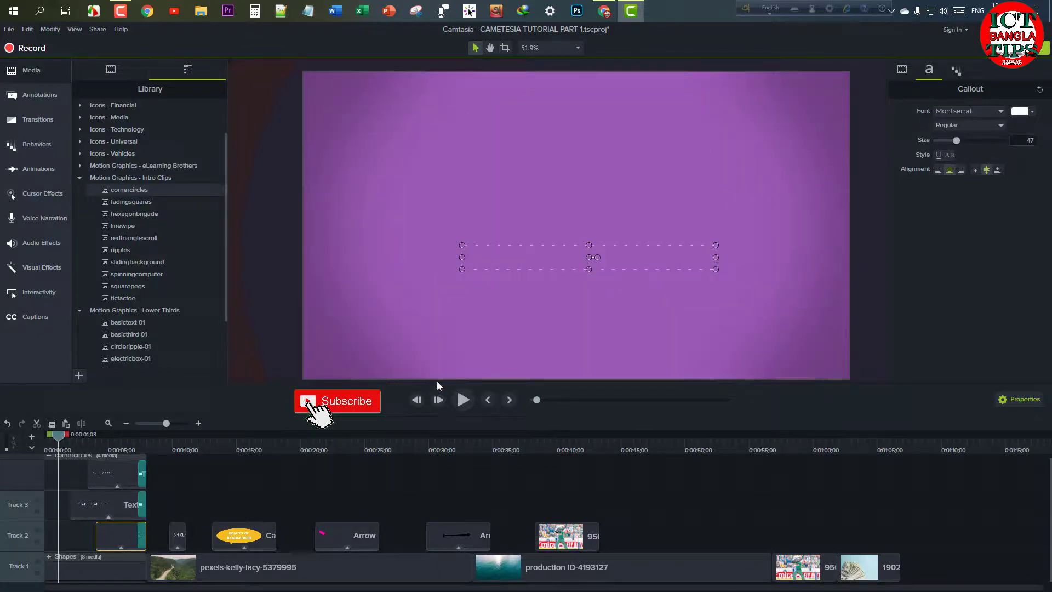
click(463, 401)
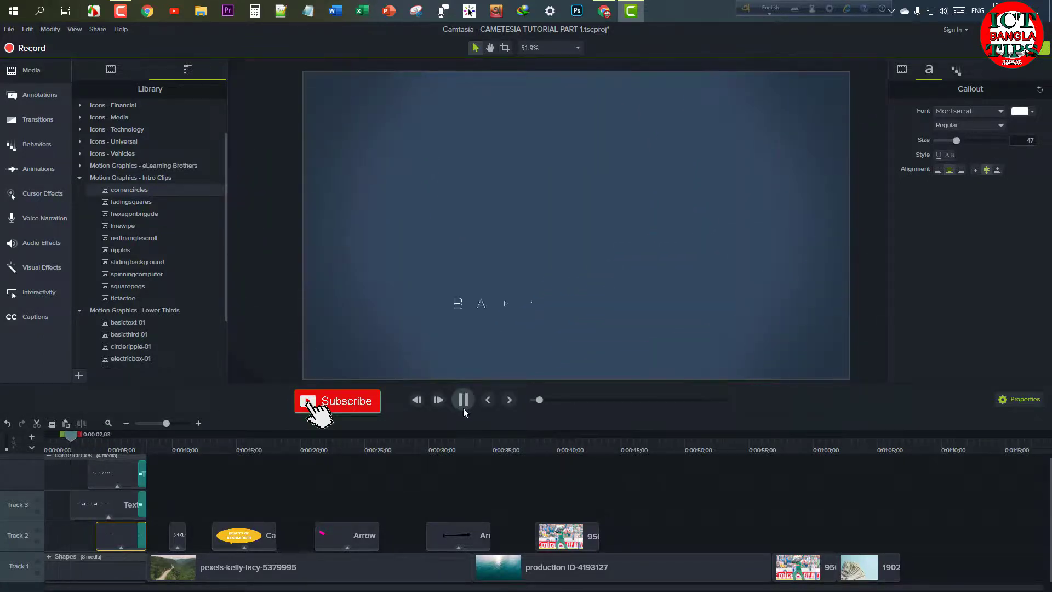